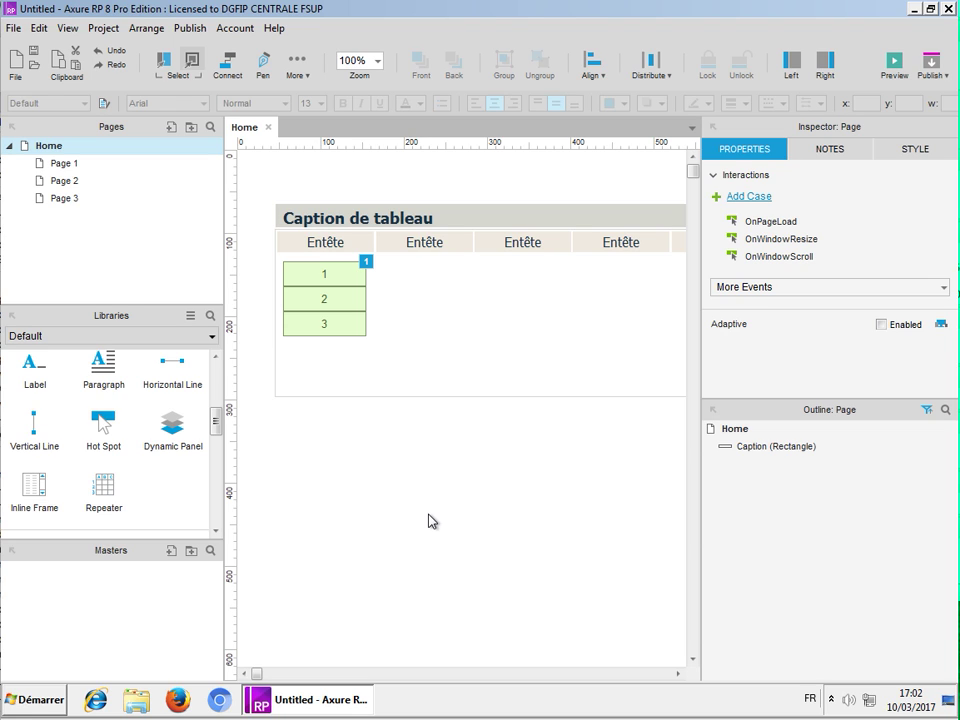
Open the DonnéesTableau spreadsheet from the desktop and delete its empty row 8
{"action": "left_click", "coordinate": [917, 10]}
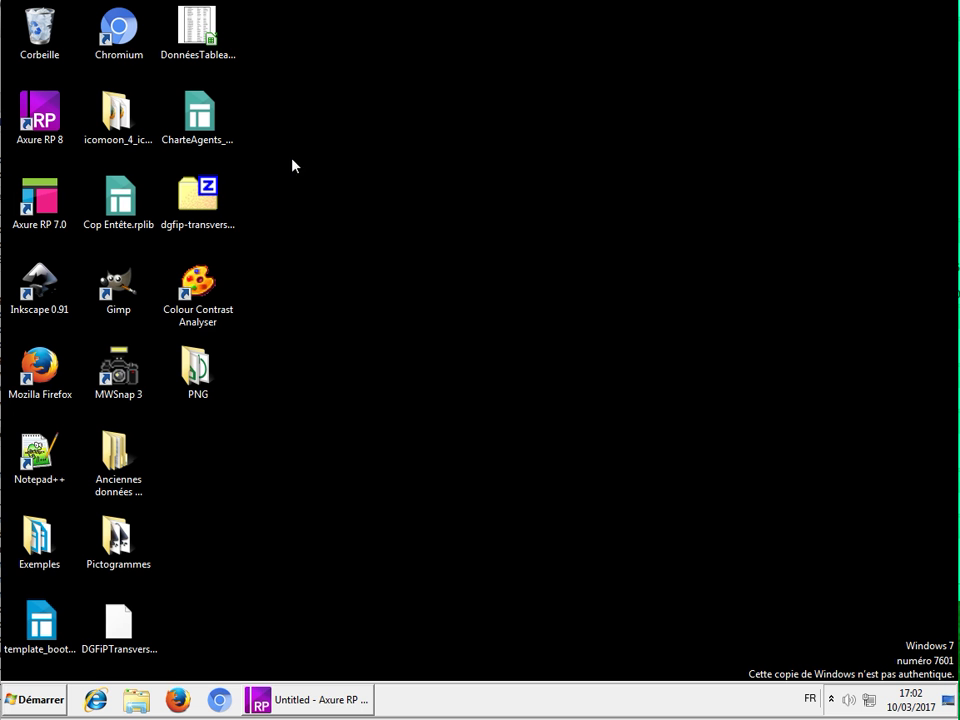
{"action": "double_click", "coordinate": [190, 30]}
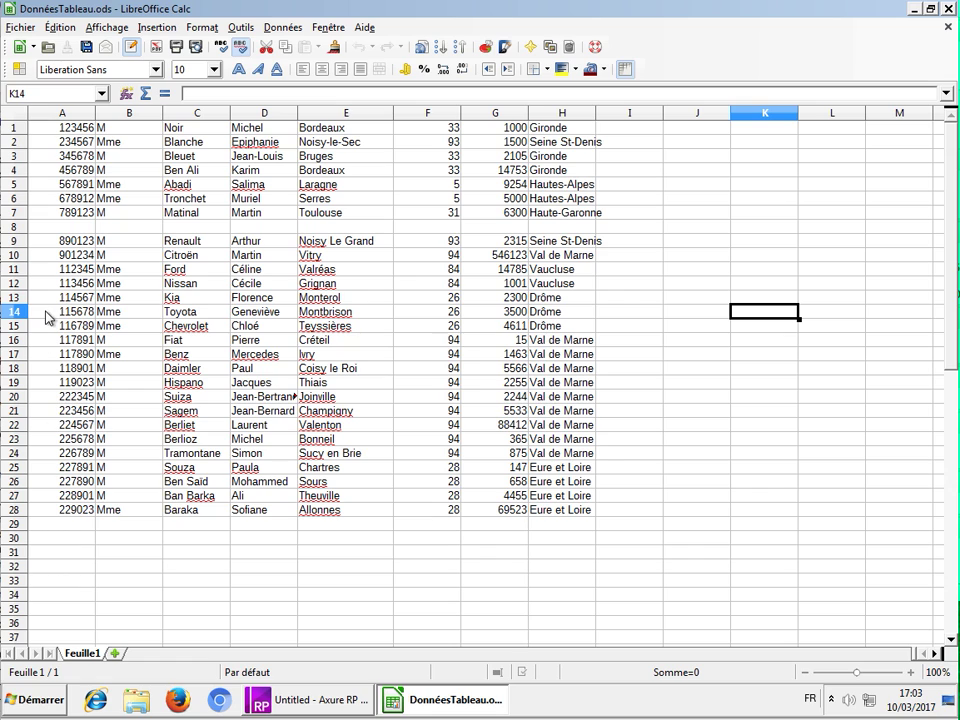
{"action": "left_click", "coordinate": [15, 228]}
{"action": "right_click", "coordinate": [15, 228]}
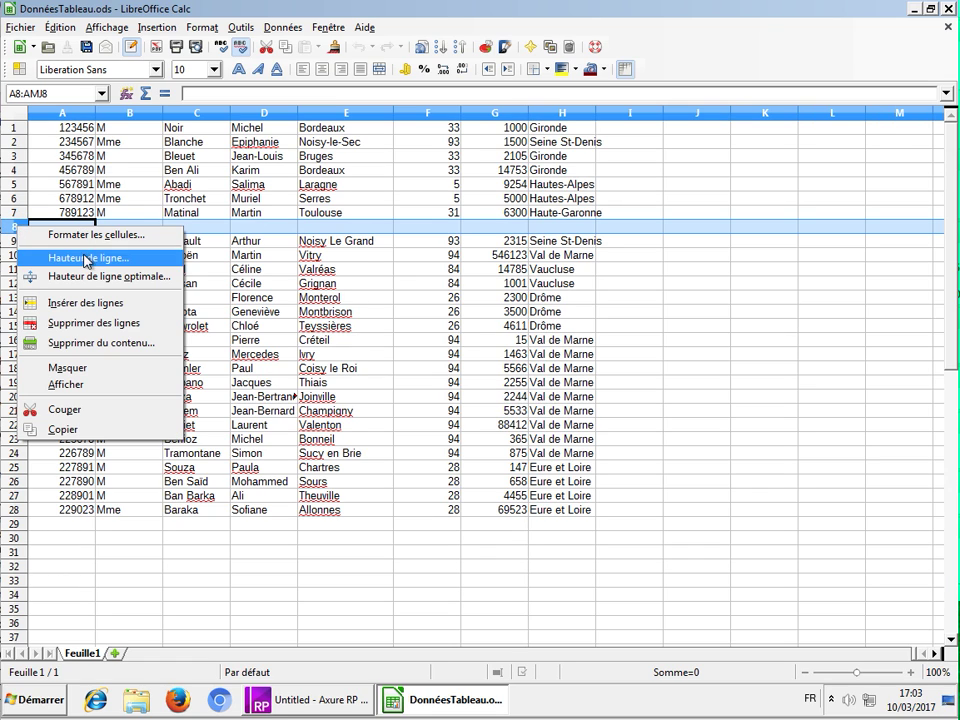
{"action": "left_click", "coordinate": [85, 322]}
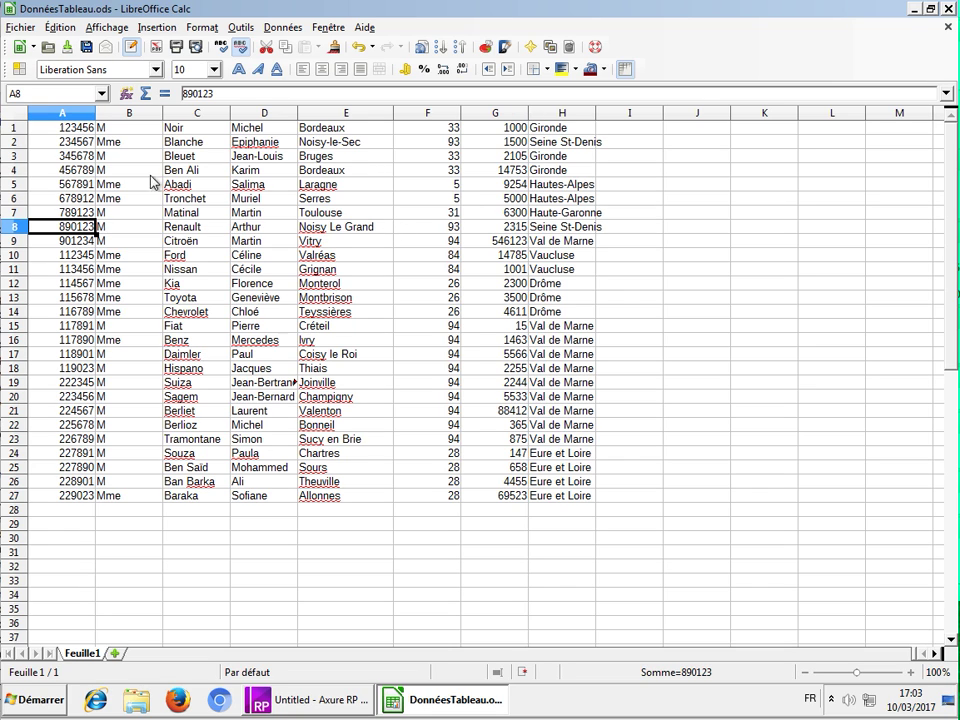
Copy the whole data range A1:H27 of the spreadsheet
{"action": "left_click", "coordinate": [74, 129]}
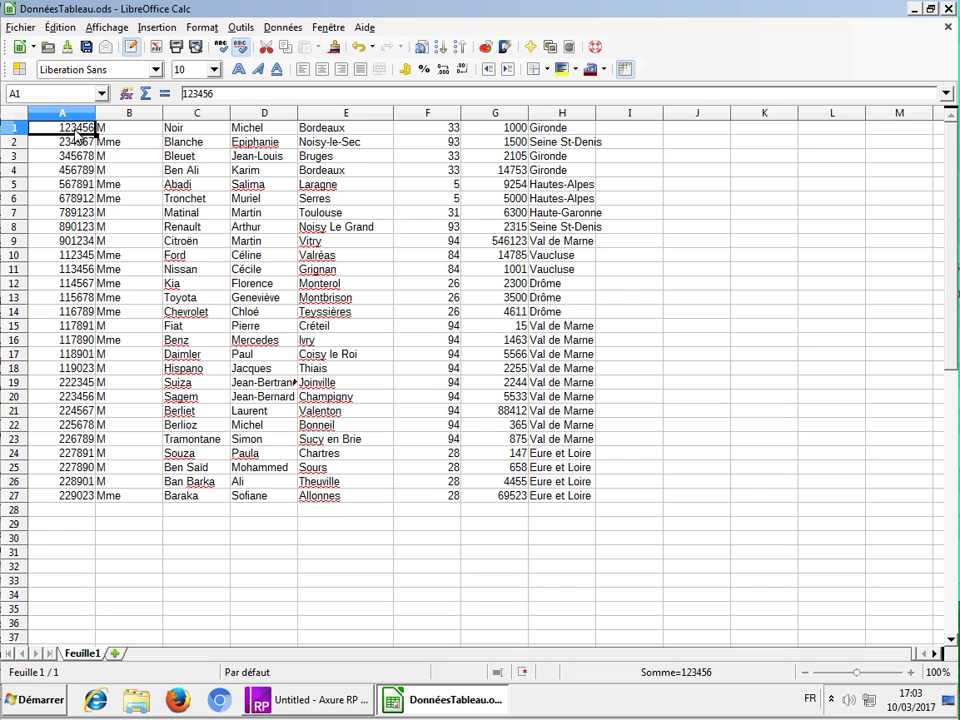
{"action": "left_click_drag", "start_coordinate": [72, 134], "coordinate": [560, 501]}
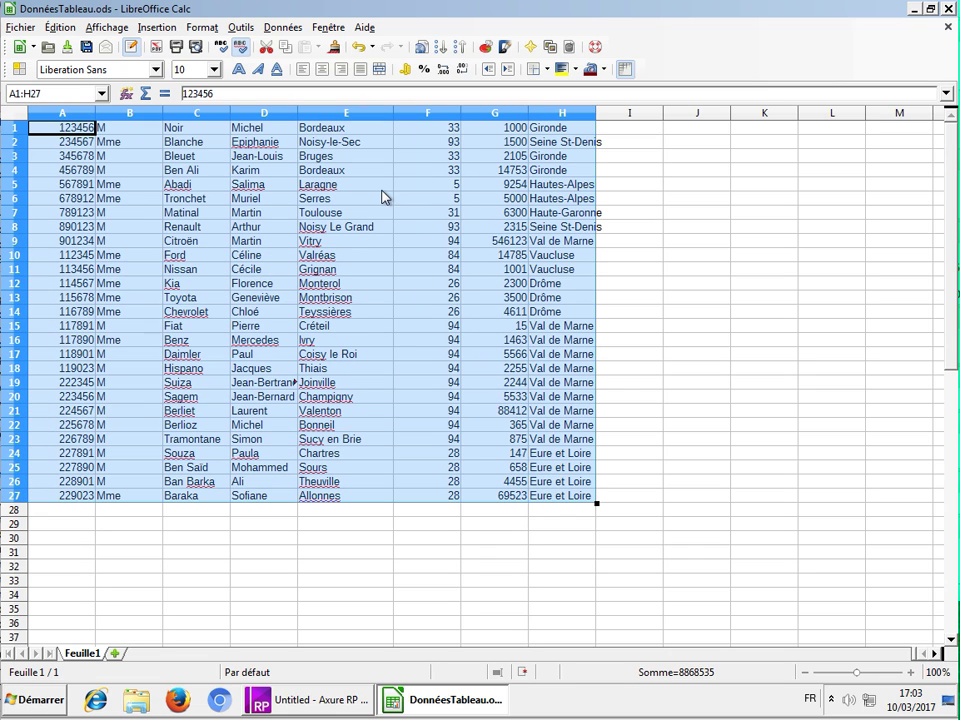
{"action": "right_click", "coordinate": [348, 191]}
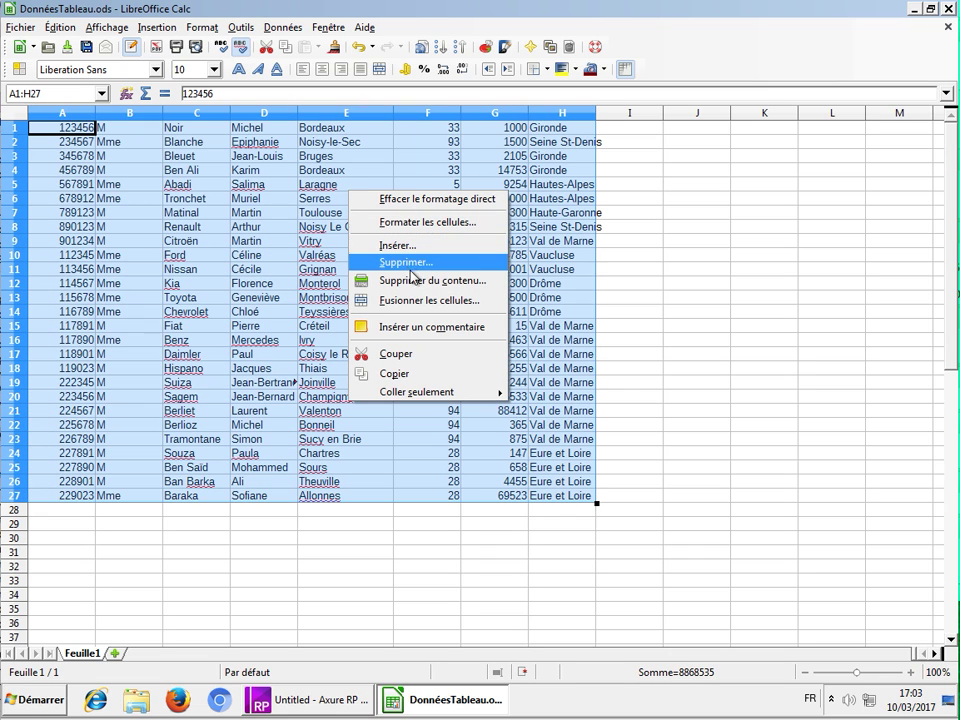
{"action": "left_click", "coordinate": [403, 376]}
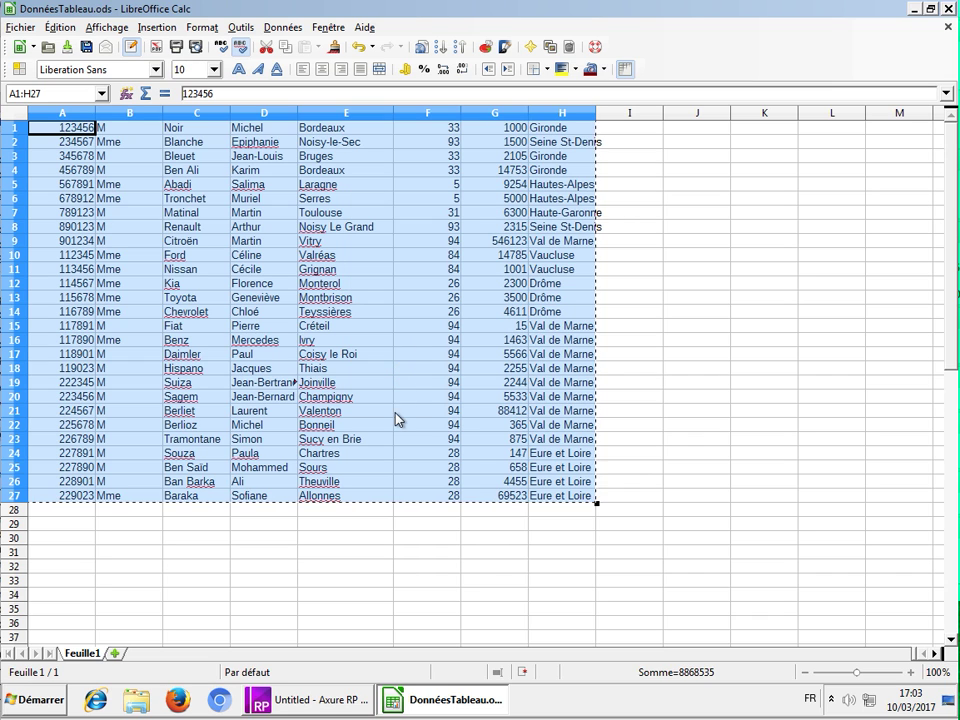
Switch to Axure RP and paste the copied data into the repeater's dataset, starting at the first cell of Column0
{"action": "left_click", "coordinate": [320, 708]}
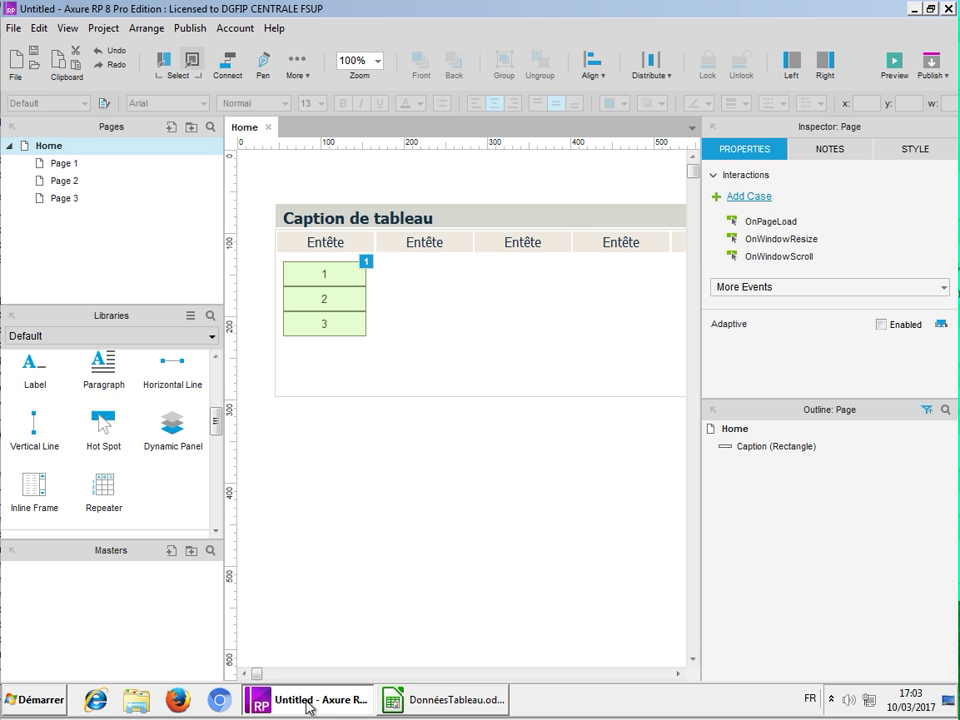
{"action": "left_click", "coordinate": [316, 291]}
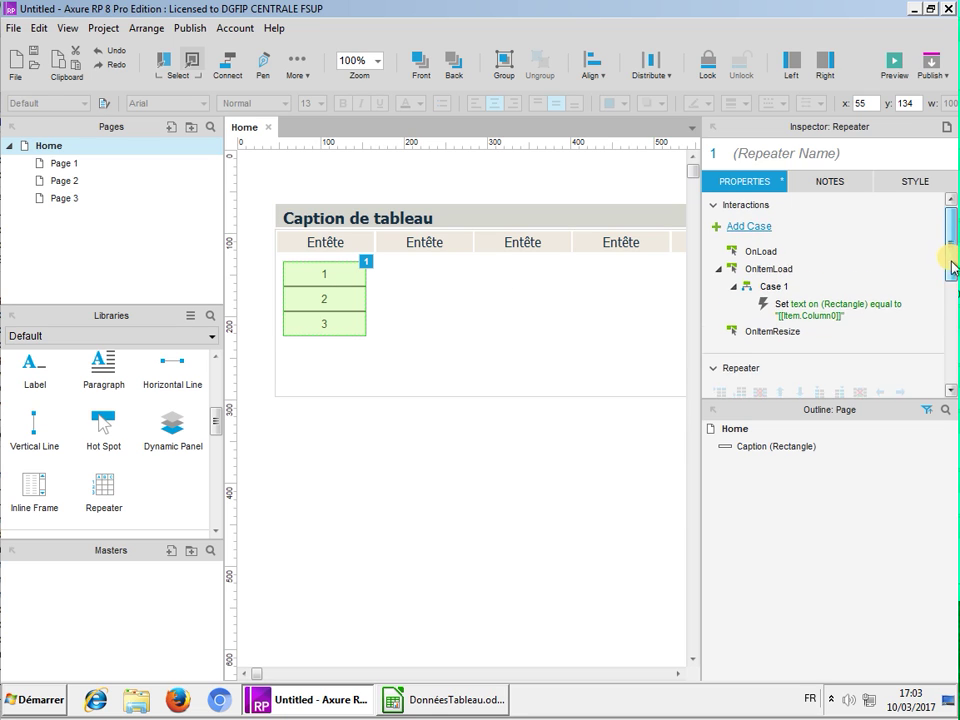
{"action": "left_click_drag", "start_coordinate": [949, 261], "coordinate": [955, 331]}
{"action": "left_click", "coordinate": [741, 263]}
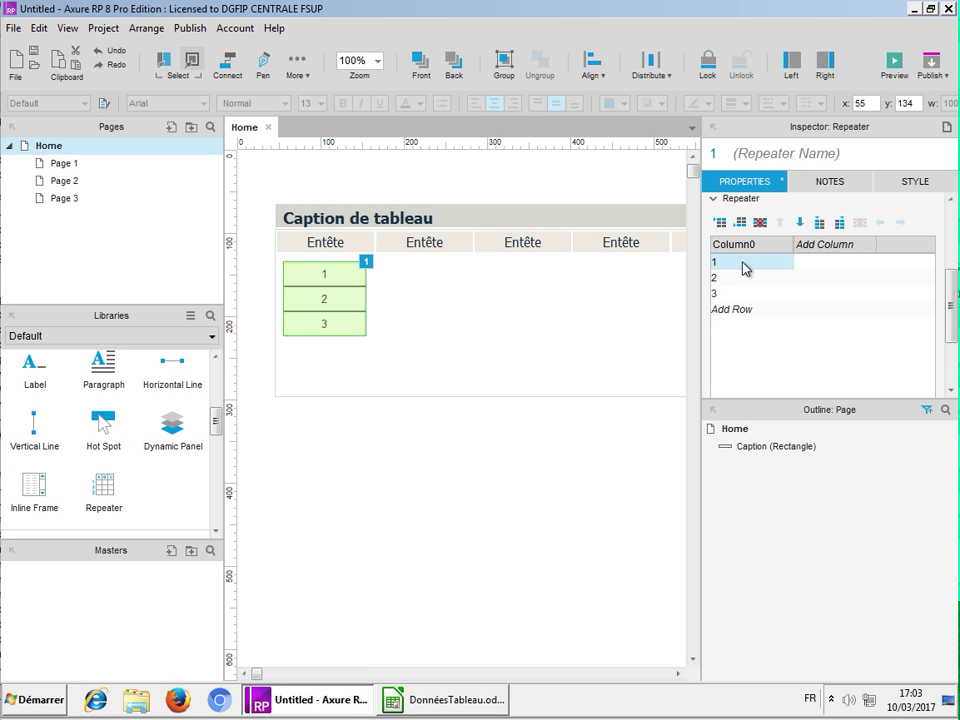
{"action": "key", "text": "ctrl+v"}
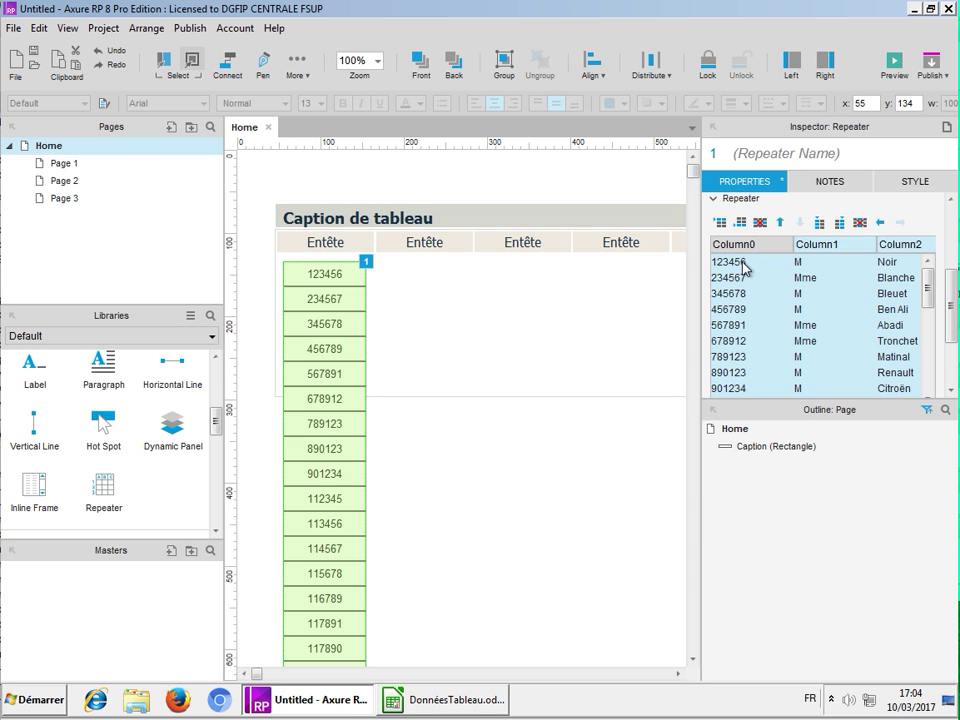
{"action": "left_click", "coordinate": [742, 262]}
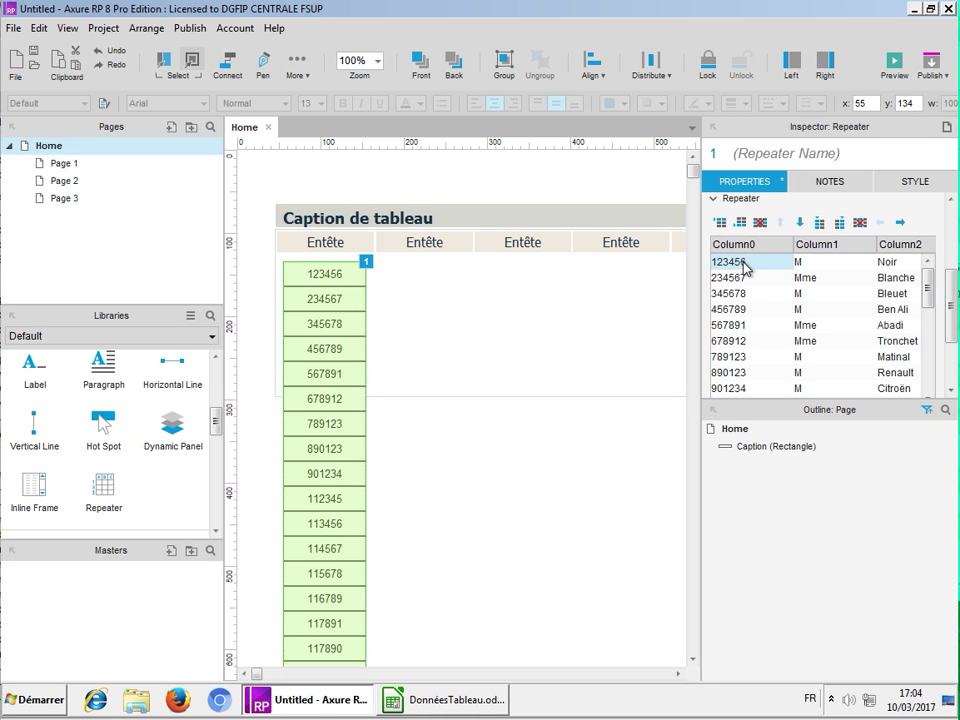
{"action": "left_click", "coordinate": [742, 262]}
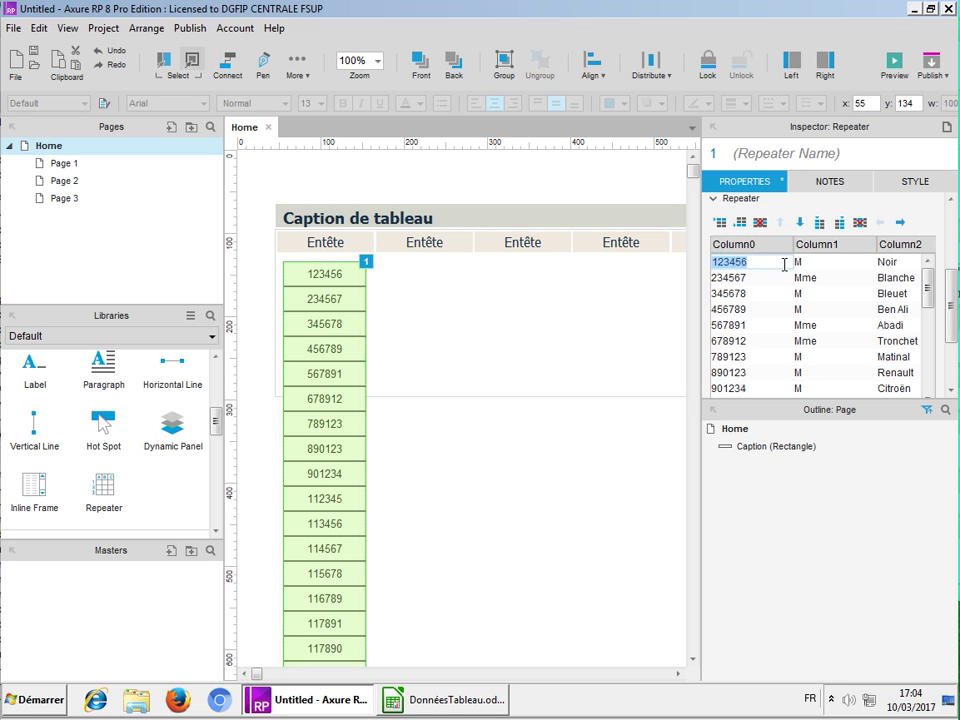
{"action": "left_click", "coordinate": [610, 297]}
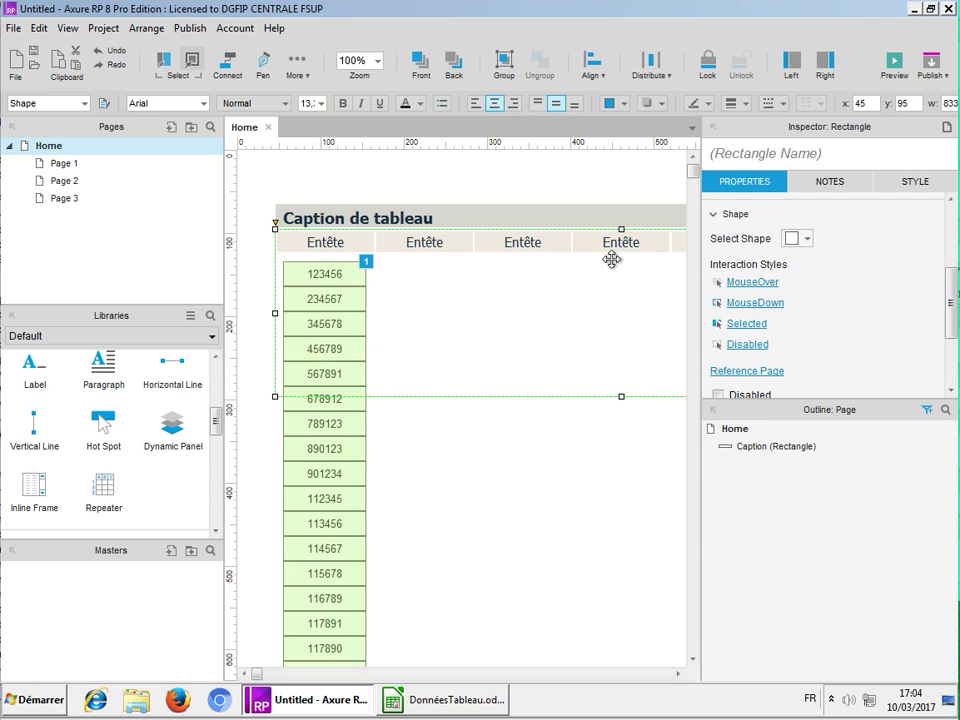
{"action": "left_click", "coordinate": [332, 339]}
{"action": "left_click", "coordinate": [737, 263]}
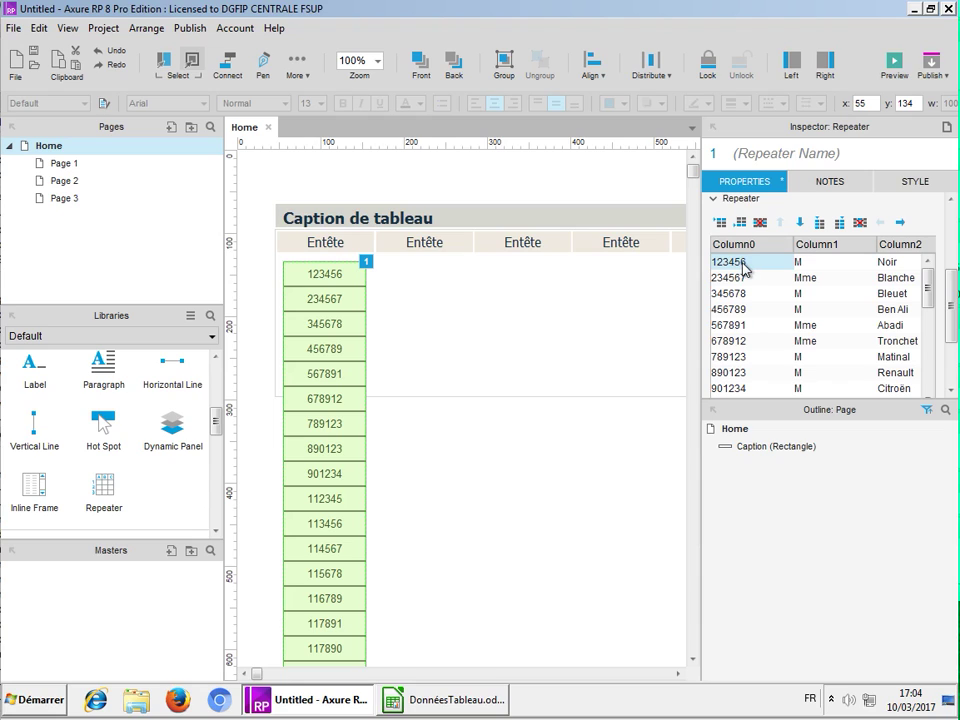
{"action": "right_click", "coordinate": [744, 268]}
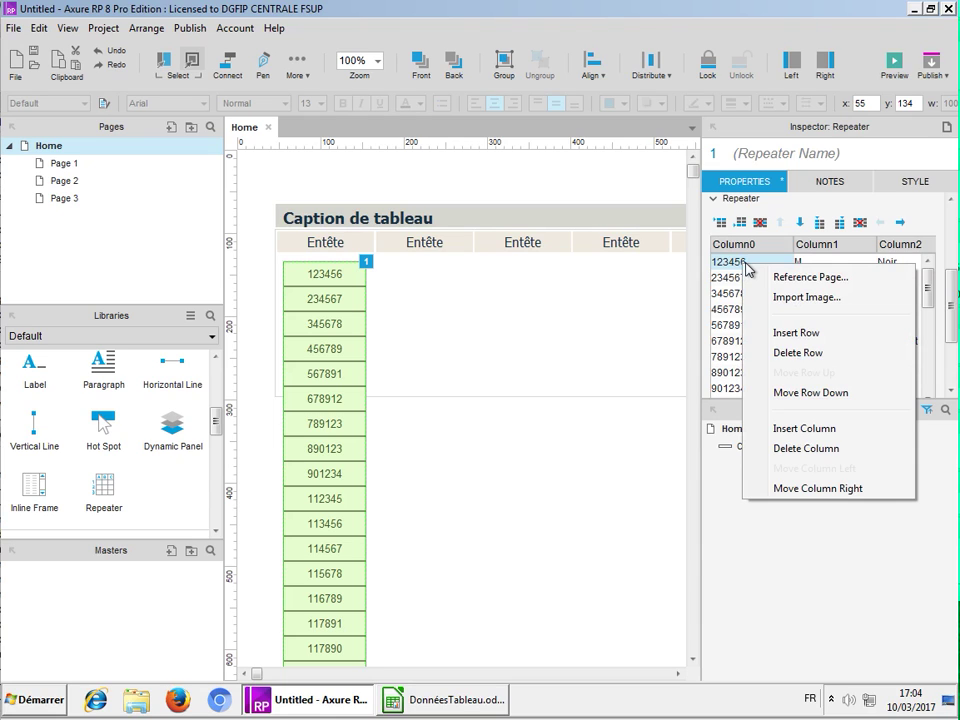
{"action": "left_click", "coordinate": [569, 490]}
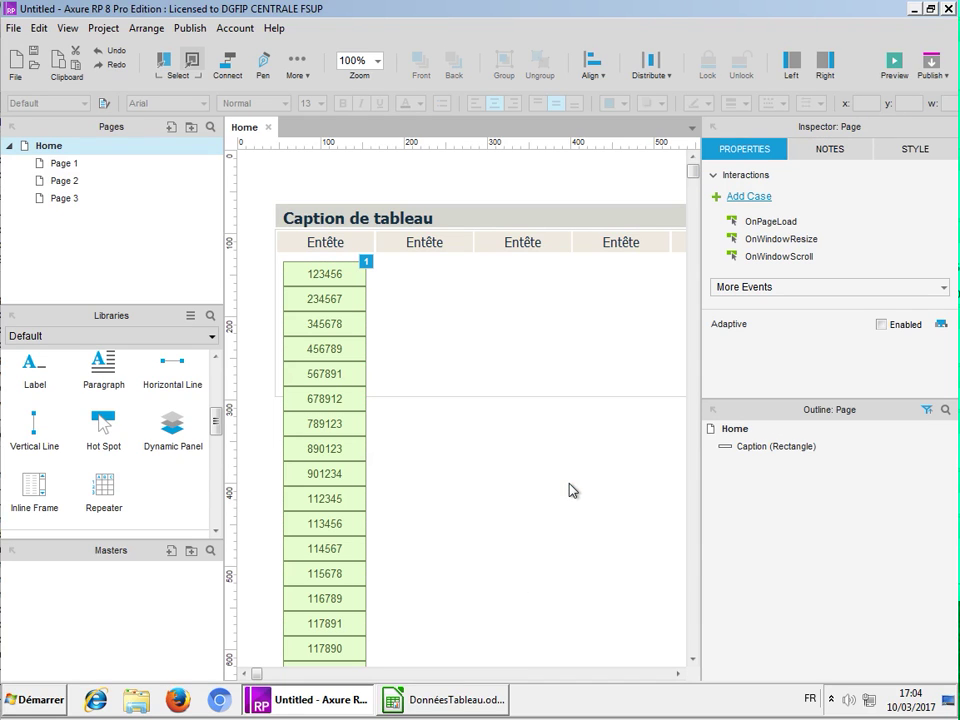
Select the repeater and enlarge the Inspector in height and width so more of the dataset's rows and columns show
{"action": "left_click", "coordinate": [341, 458]}
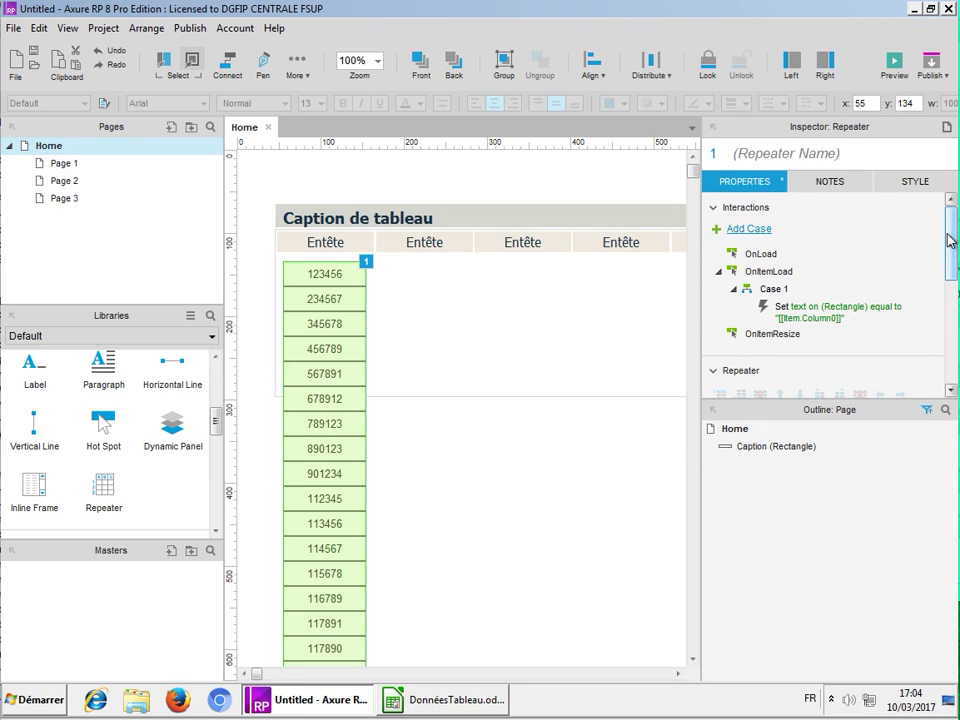
{"action": "left_click_drag", "start_coordinate": [859, 398], "coordinate": [816, 600]}
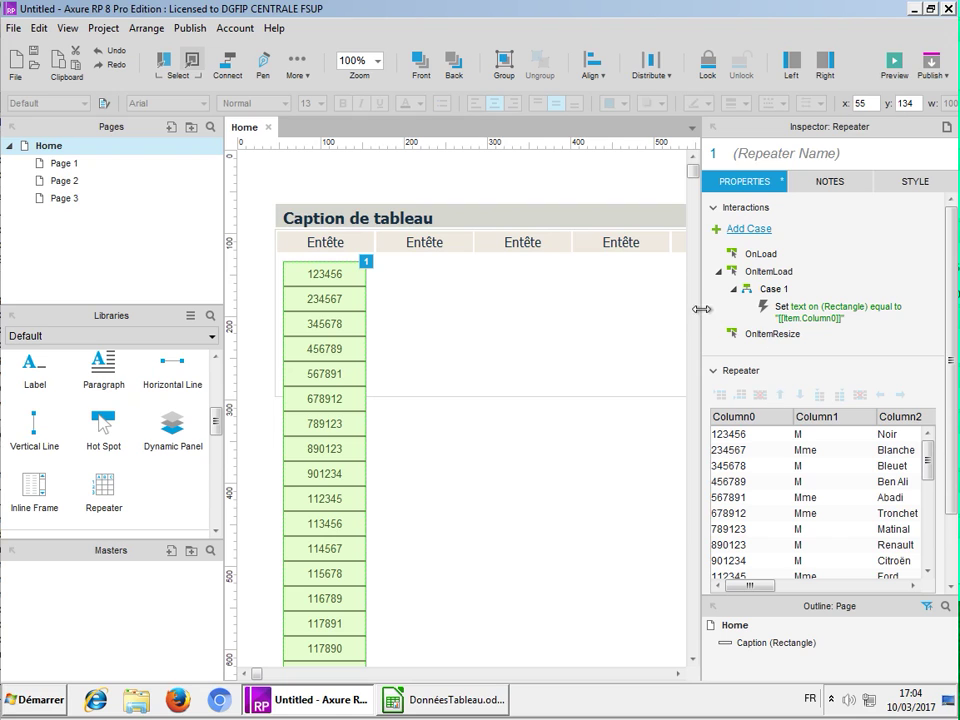
{"action": "left_click_drag", "start_coordinate": [701, 309], "coordinate": [491, 358]}
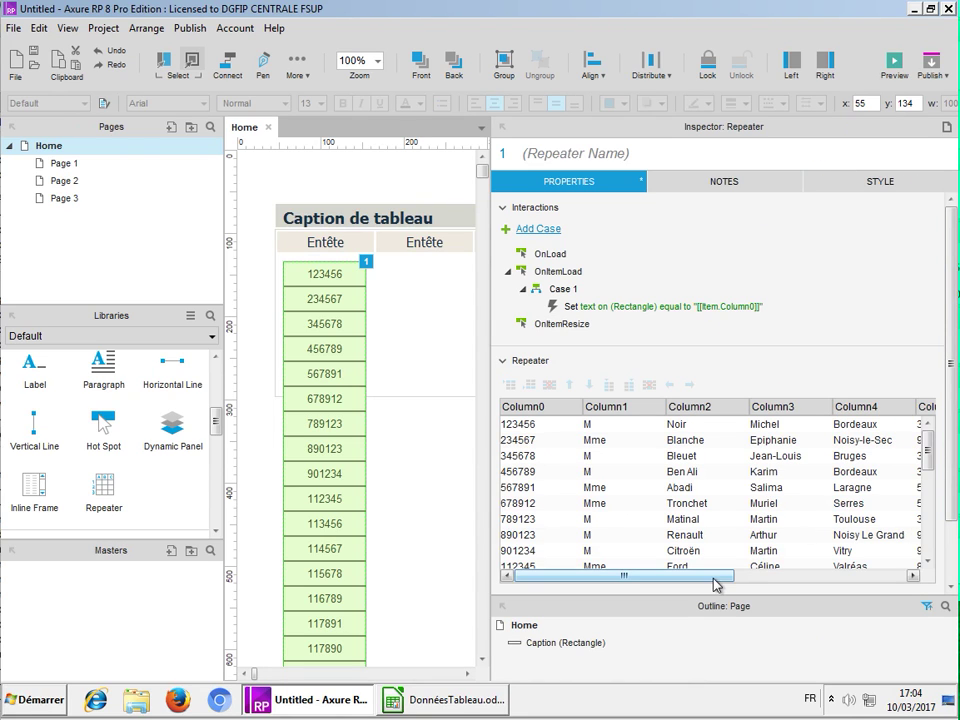
{"action": "mouse_move", "coordinate": [718, 575]}
{"action": "left_mouse_down"}
{"action": "mouse_move", "coordinate": [872, 562]}
{"action": "mouse_move", "coordinate": [708, 560]}
{"action": "left_mouse_up"}
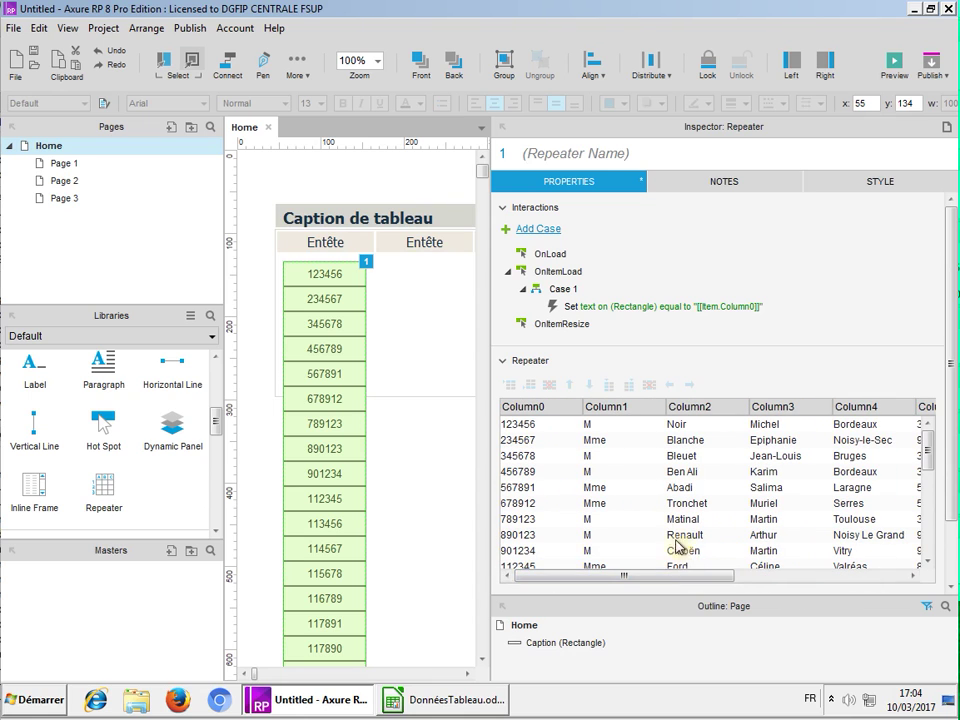
Rename the first four repeater dataset columns as Id, Honorifique, Nom and Prenom
{"action": "left_click", "coordinate": [552, 408]}
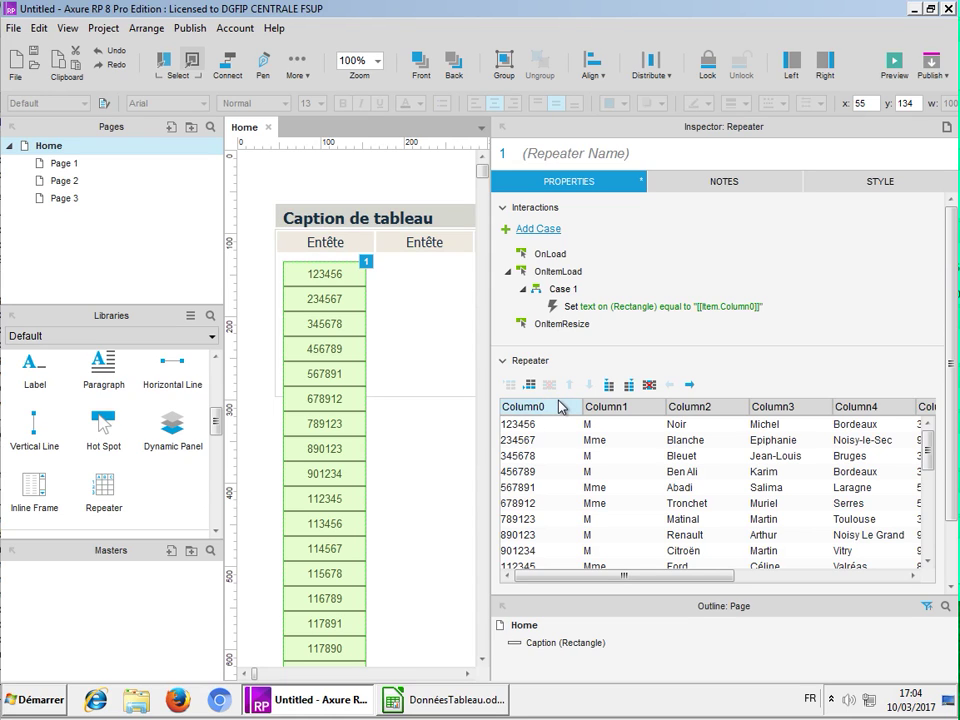
{"action": "double_click", "coordinate": [560, 406]}
{"action": "type", "text": "Id"}
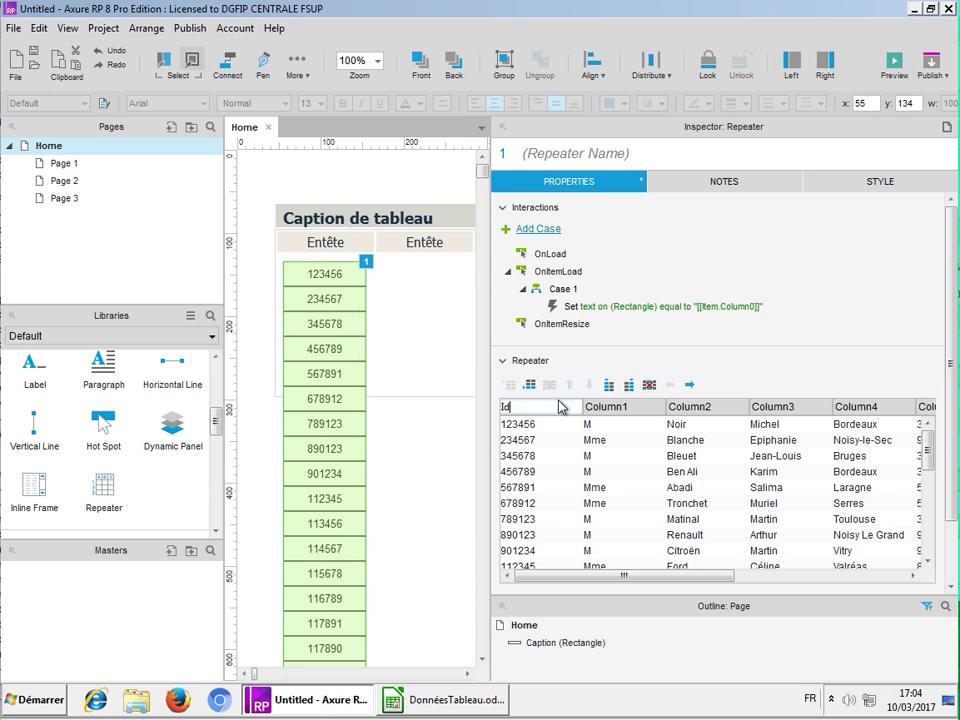
{"action": "key", "text": "Tab"}
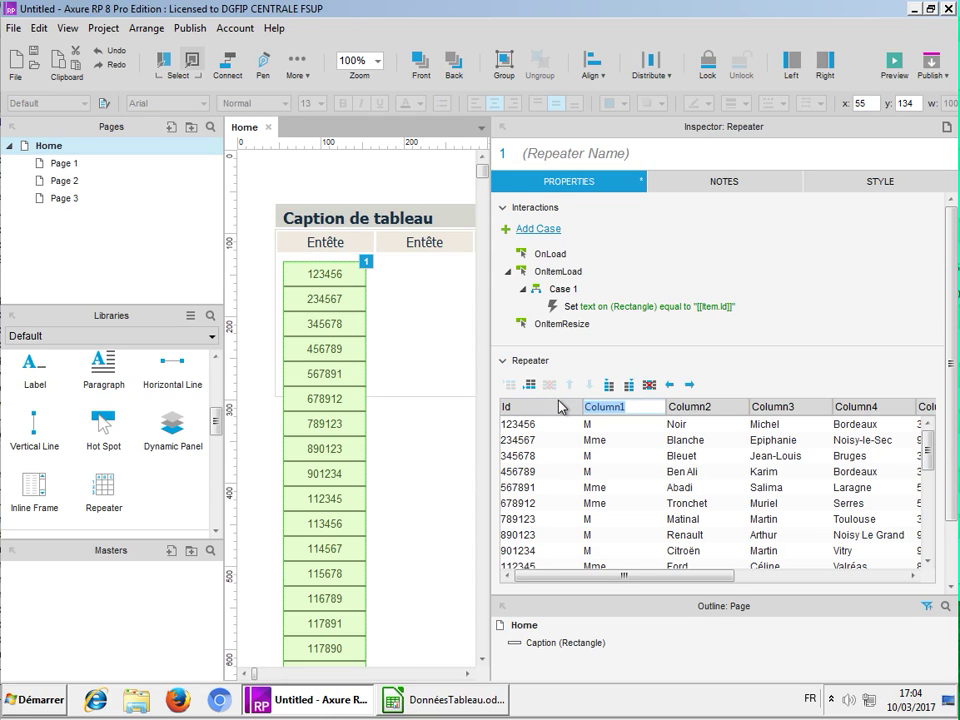
{"action": "type", "text": "Honorifique"}
{"action": "key", "text": "Tab"}
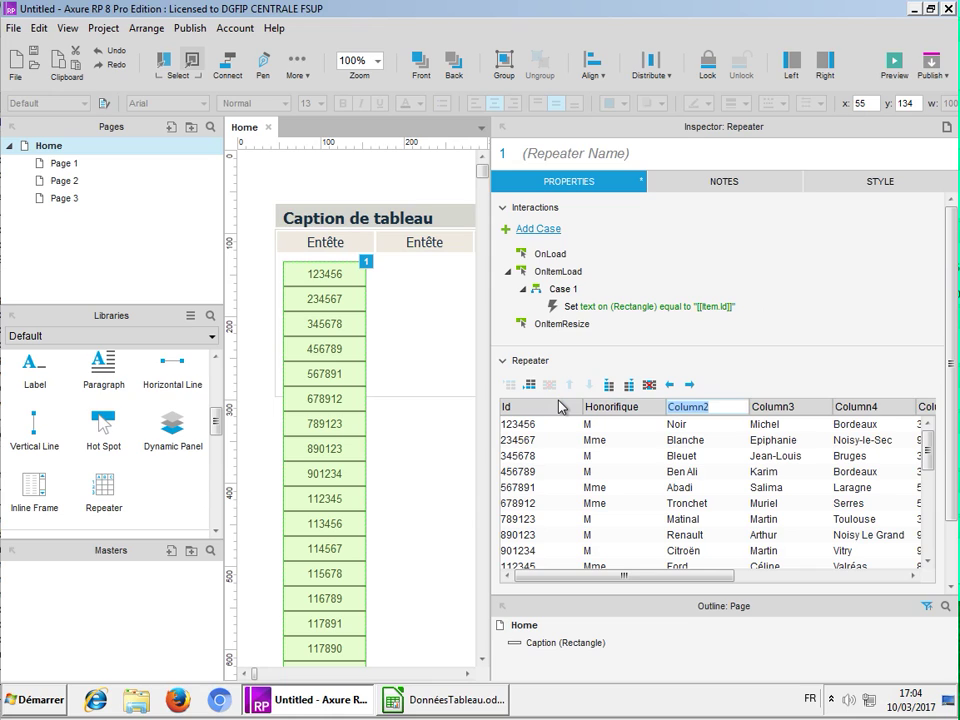
{"action": "type", "text": "Nom"}
{"action": "key", "text": "Tab"}
{"action": "type", "text": "P"}
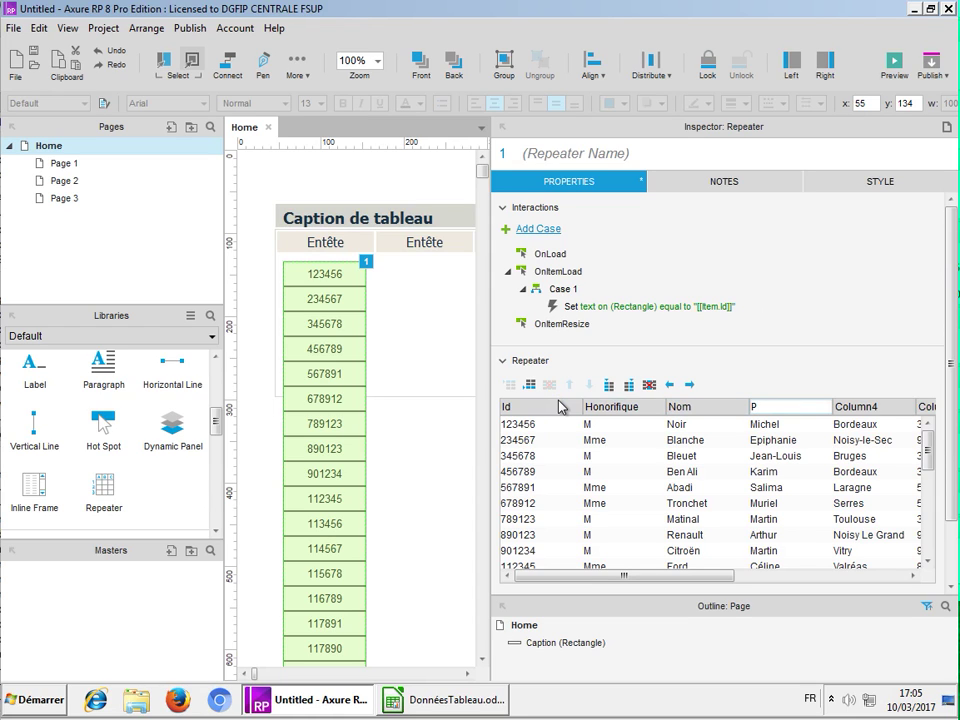
{"action": "type", "text": "renom"}
{"action": "key", "text": "Tab"}
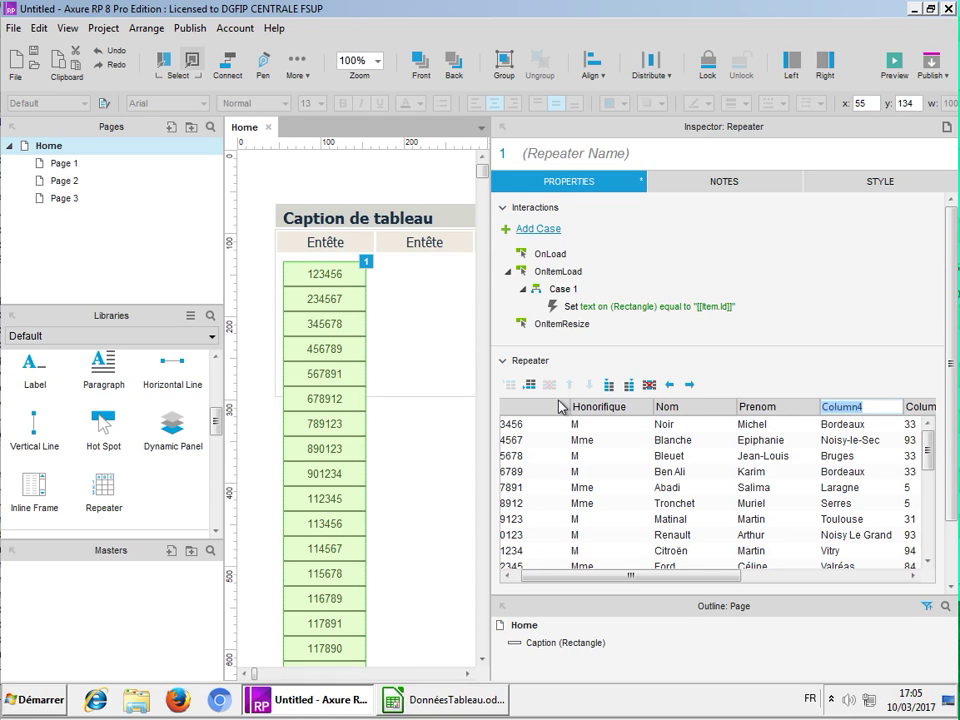
Rename the dataset columns Column4 to Column7 as Ville, Dept, Montant and LibelleDept
{"action": "type", "text": "Ville"}
{"action": "key", "text": "Tab"}
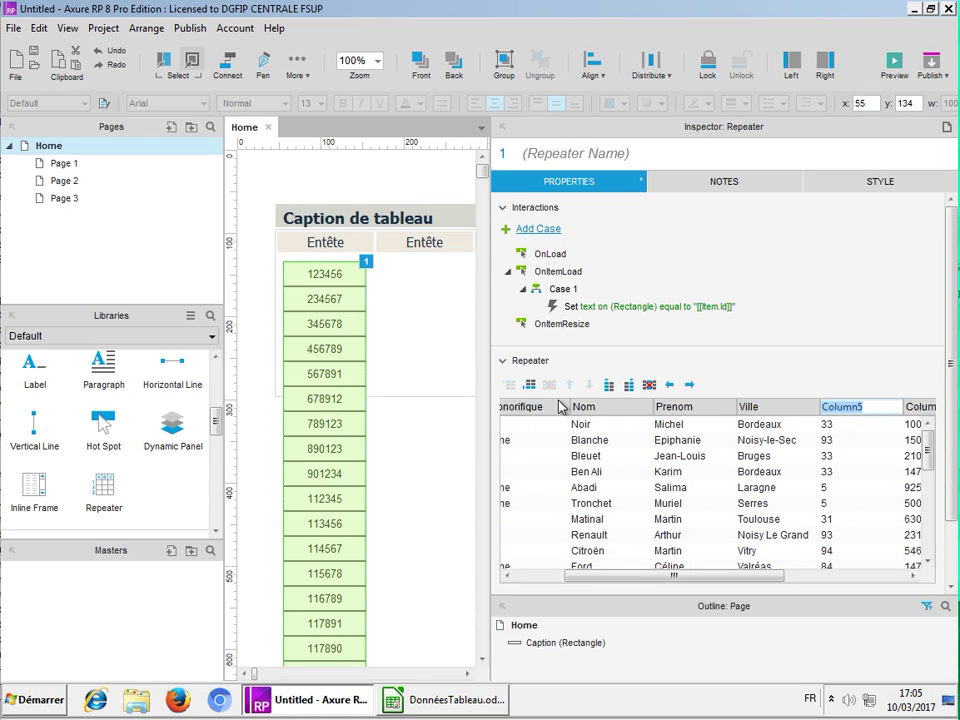
{"action": "type", "text": "C"}
{"action": "key", "text": "BackSpace"}
{"action": "type", "text": "Dept"}
{"action": "key", "text": "Tab"}
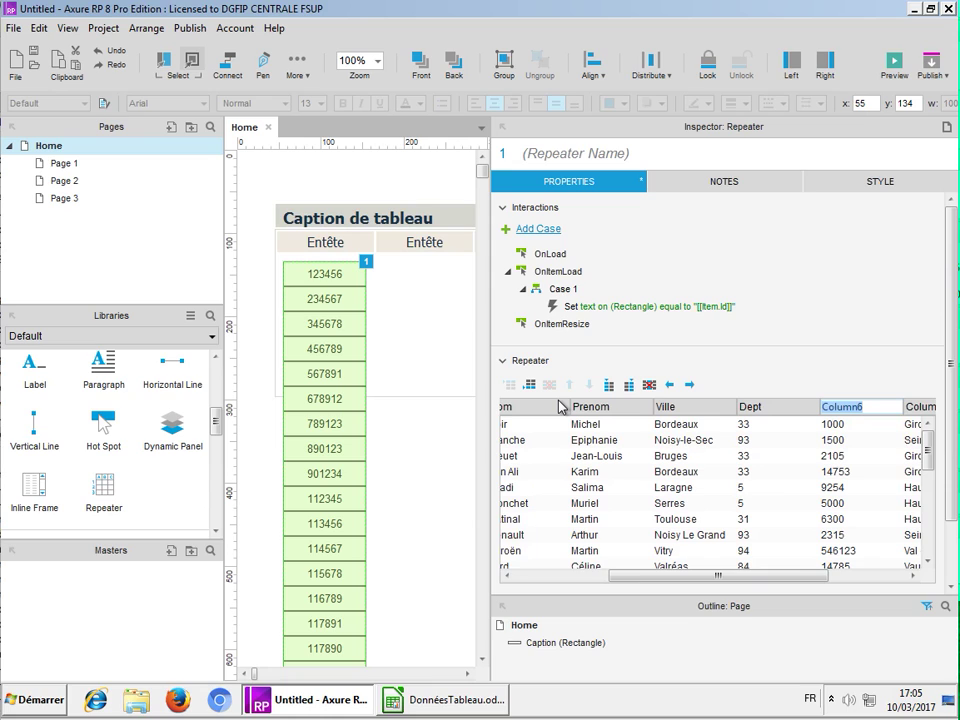
{"action": "type", "text": "Montant"}
{"action": "key", "text": "Tab"}
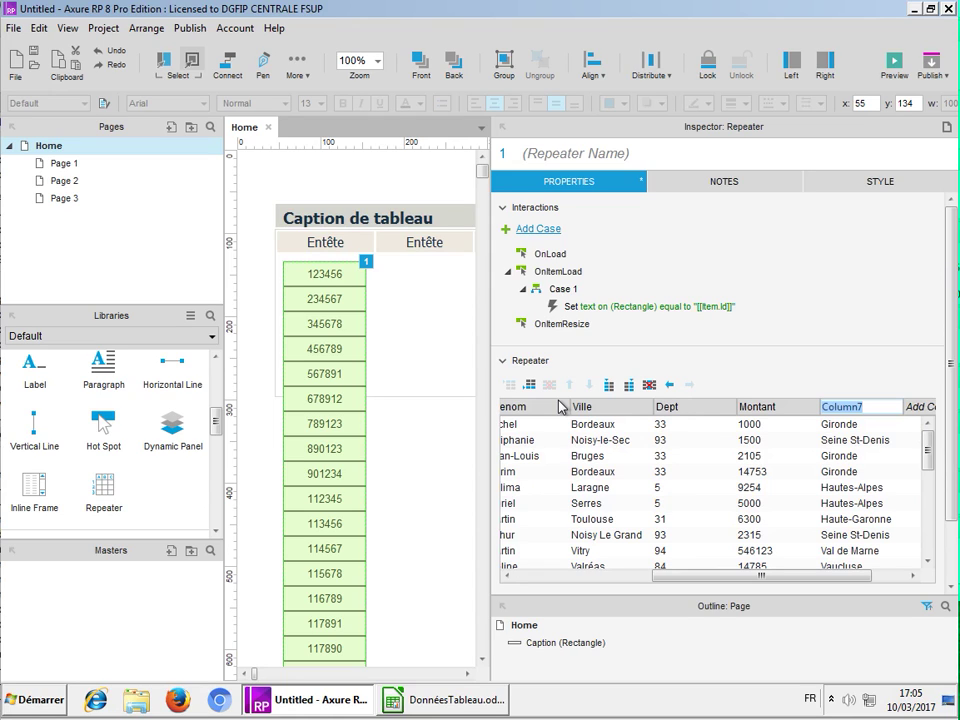
{"action": "type", "text": "LibelleDept"}
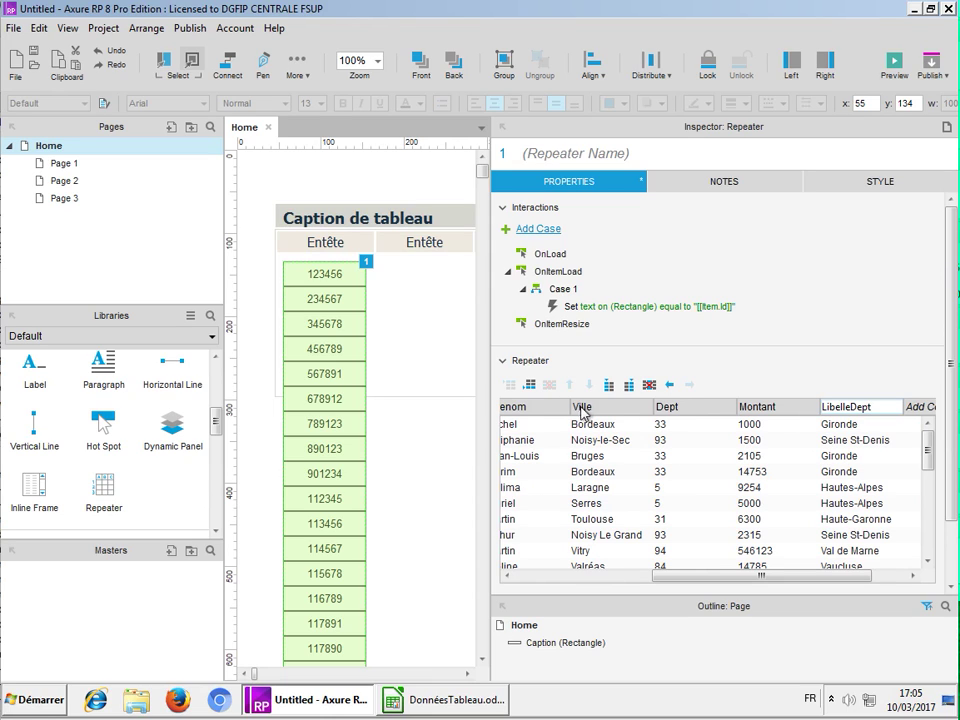
Rename the Ville column of the repeater dataset as Commune
{"action": "left_click", "coordinate": [612, 406]}
{"action": "type", "text": "Commune"}
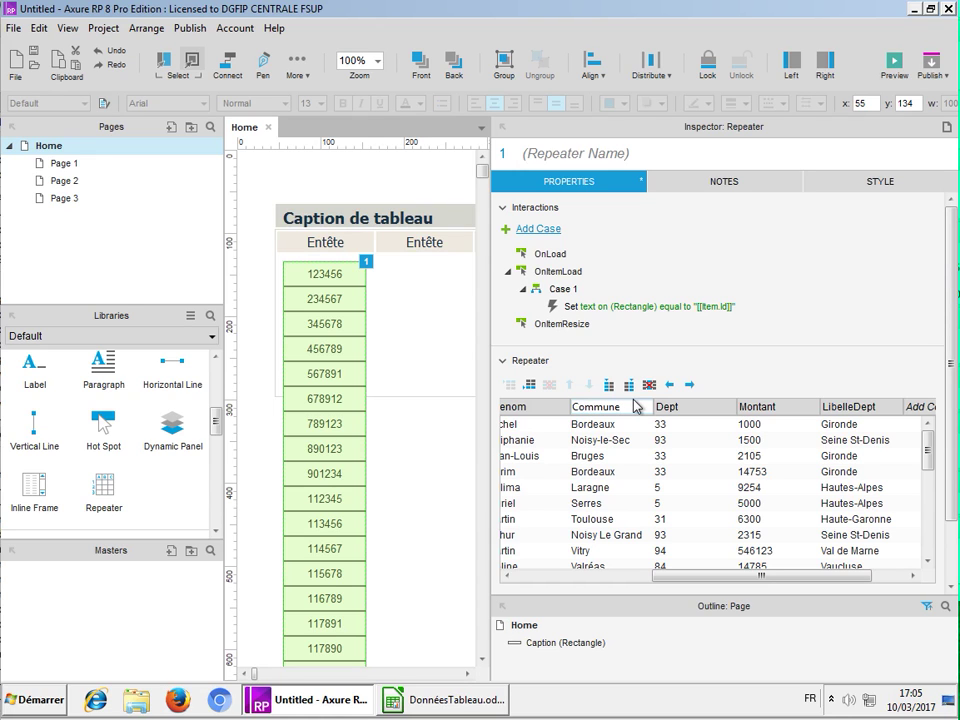
{"action": "key", "text": "Return"}
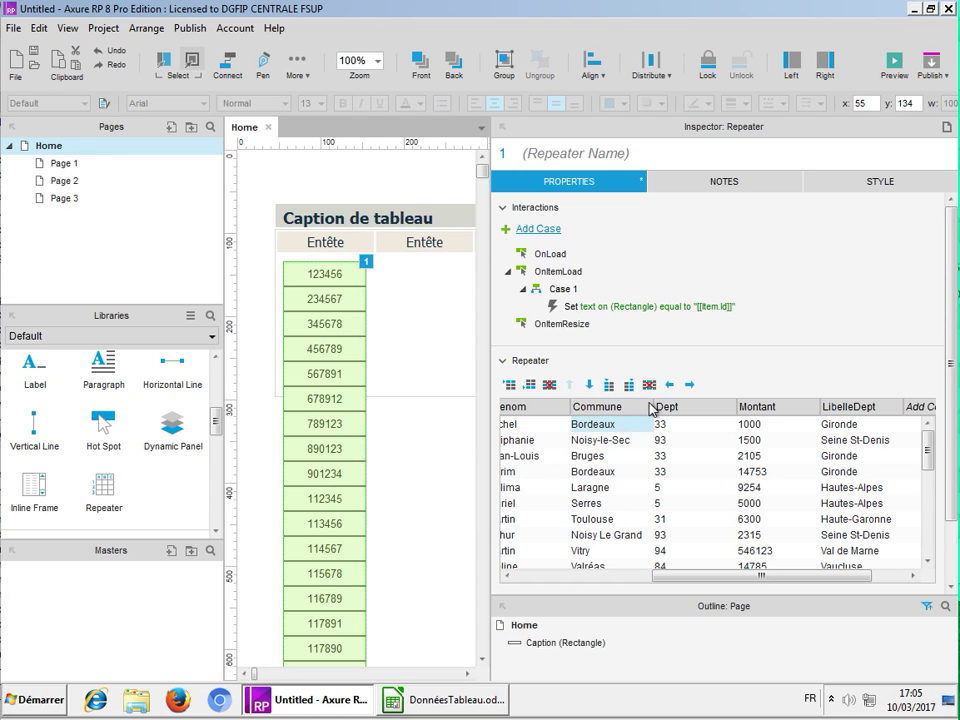
{"action": "left_click_drag", "start_coordinate": [696, 575], "coordinate": [571, 575]}
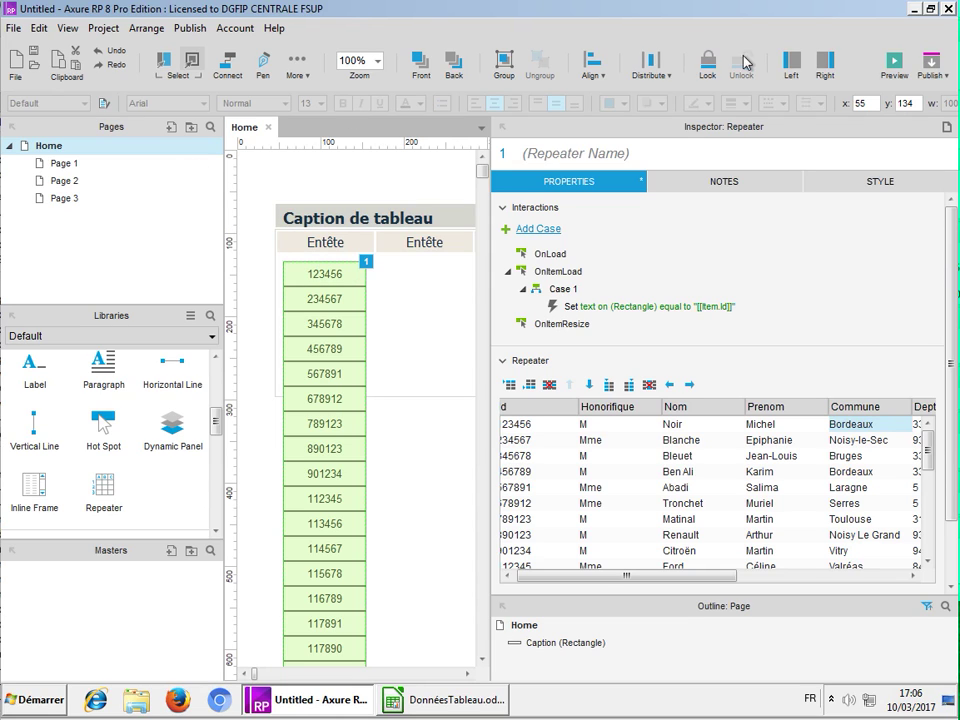
Enlarge the canvas by hiding the Pages, Libraries and Masters panes and narrowing the Inspector, and open the repeater item for editing
{"action": "left_click", "coordinate": [791, 62]}
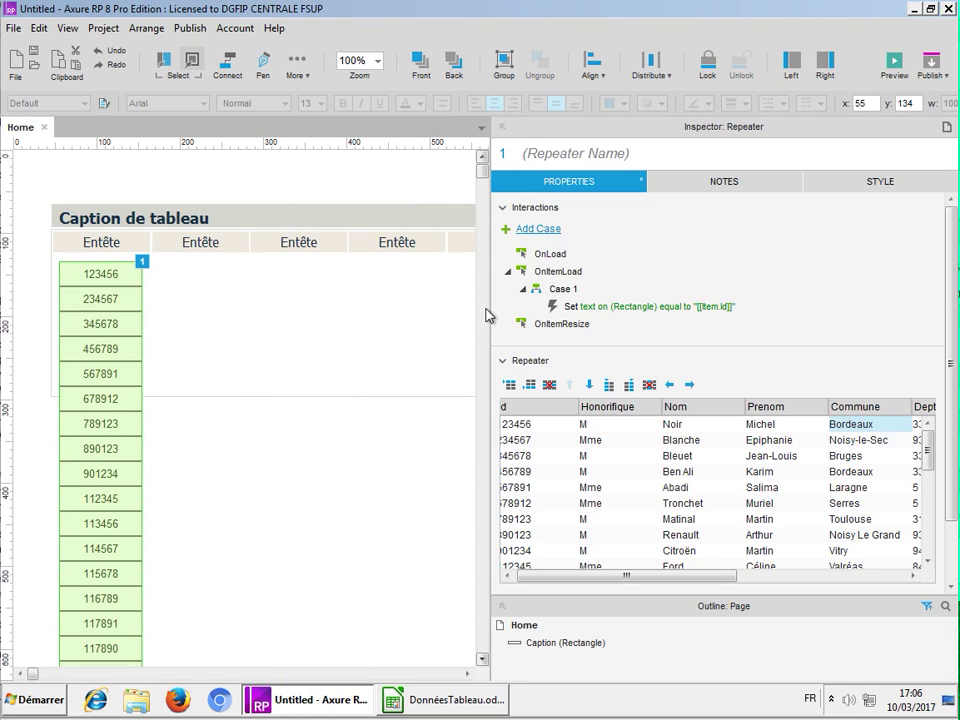
{"action": "left_click_drag", "start_coordinate": [489, 306], "coordinate": [676, 289]}
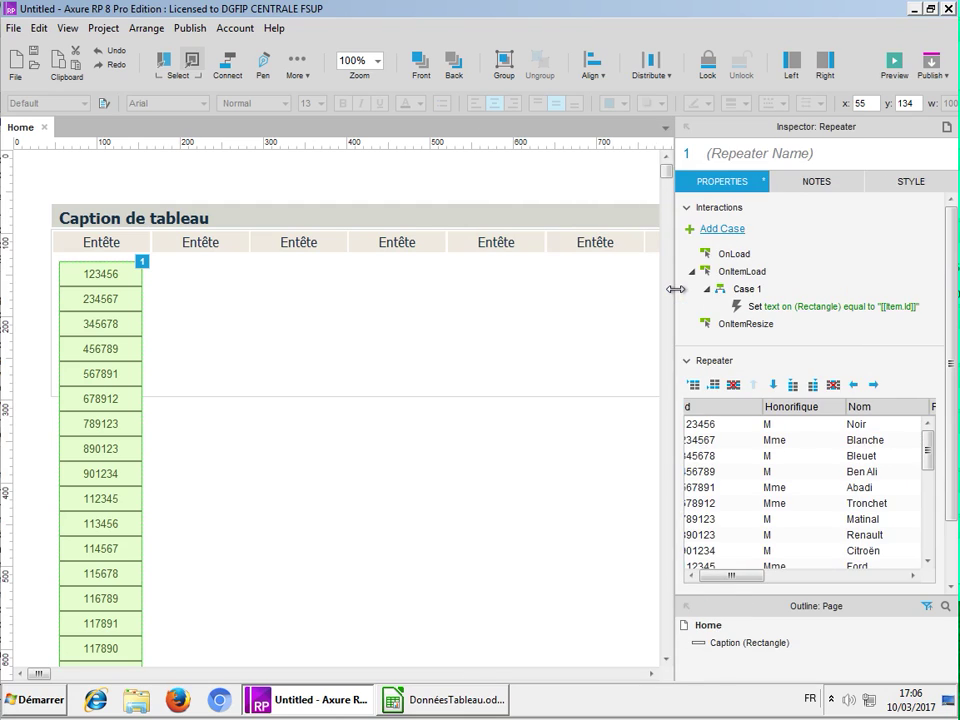
{"action": "left_click", "coordinate": [108, 335]}
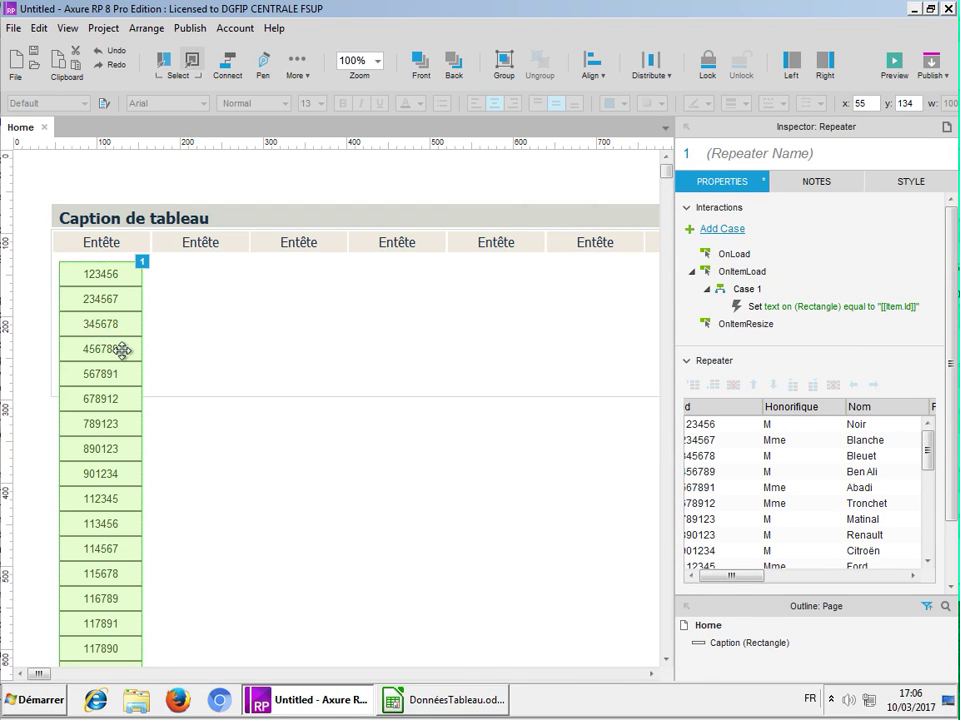
{"action": "double_click", "coordinate": [123, 355]}
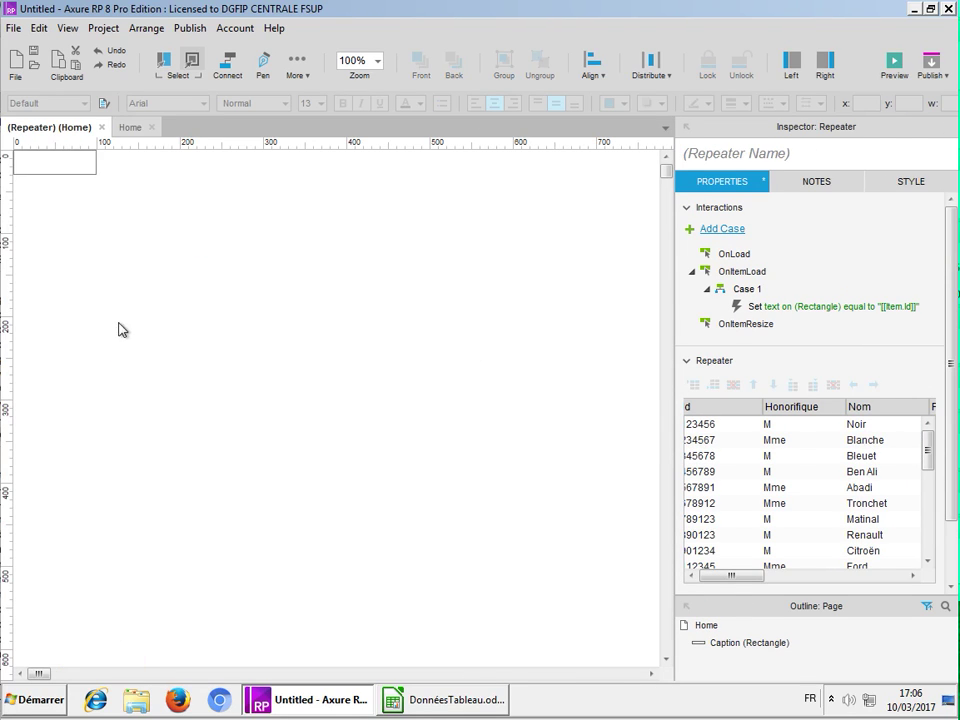
Make the fill of the repeater's item rectangle fully transparent by lowering the fill colour's opacity
{"action": "left_click", "coordinate": [74, 162]}
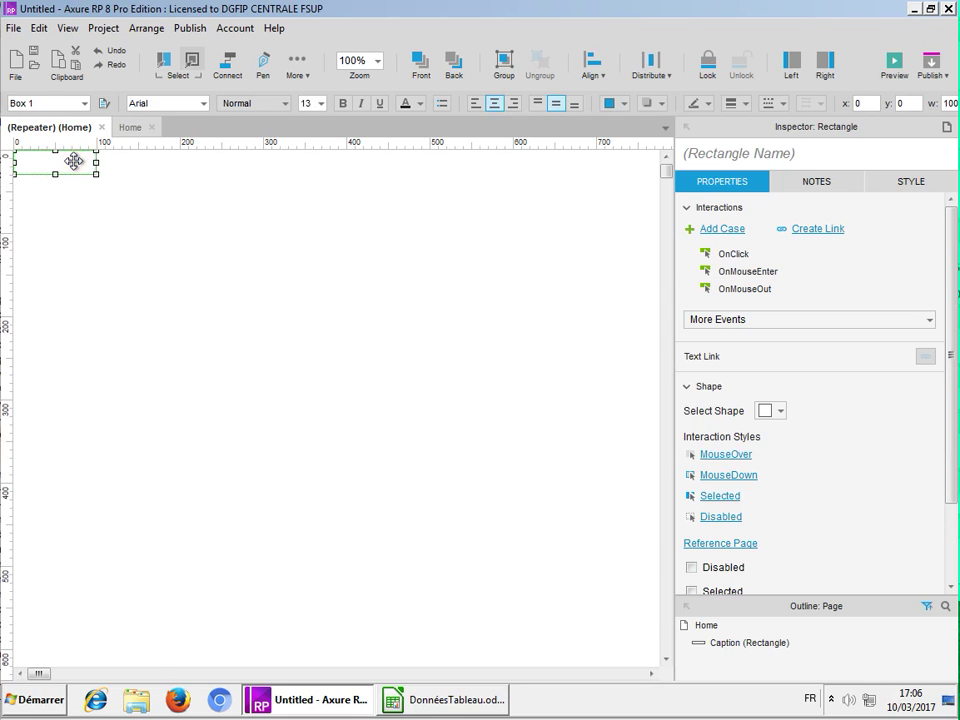
{"action": "left_click", "coordinate": [908, 186]}
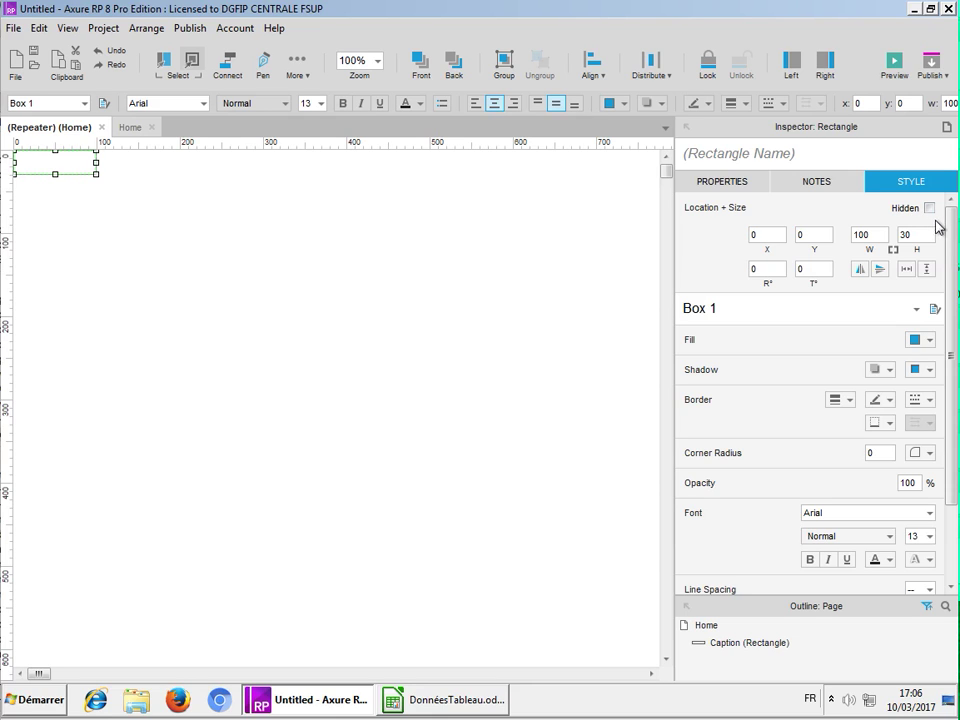
{"action": "left_click", "coordinate": [930, 341]}
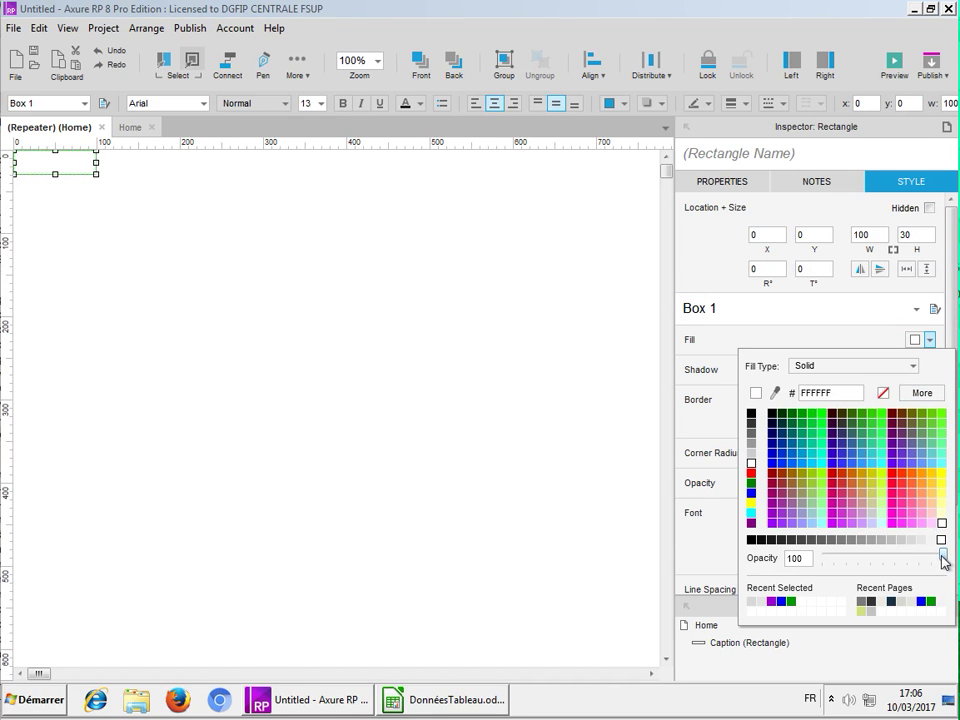
{"action": "left_click_drag", "start_coordinate": [942, 556], "coordinate": [812, 570]}
{"action": "left_click", "coordinate": [523, 527]}
{"action": "left_click", "coordinate": [281, 249]}
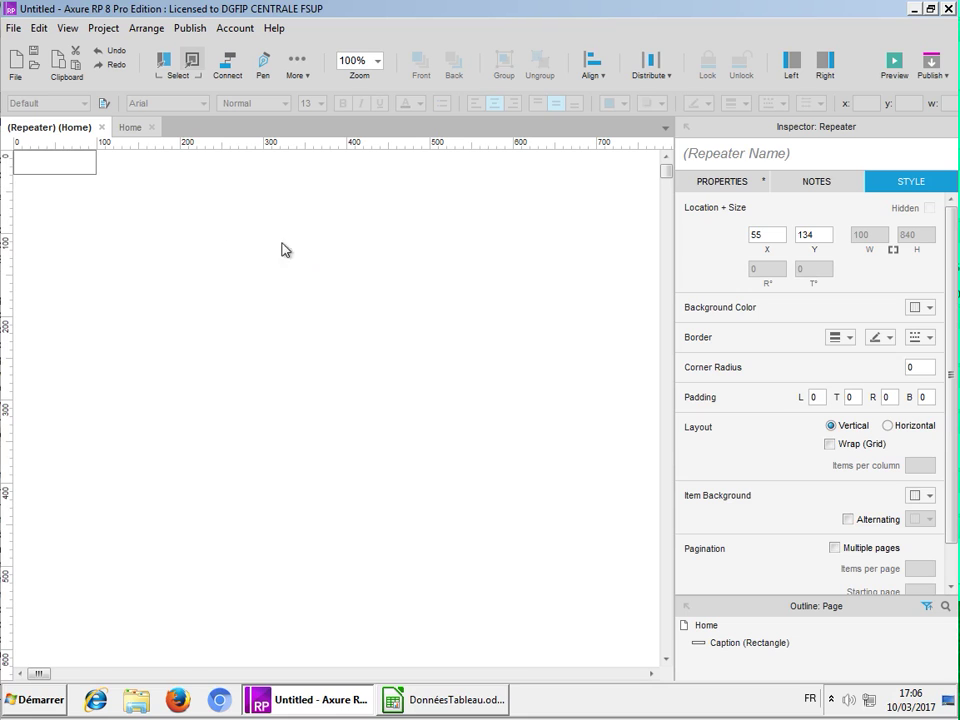
Name the repeater's item rectangle Id and narrow it to a width of 40
{"action": "left_click", "coordinate": [32, 161]}
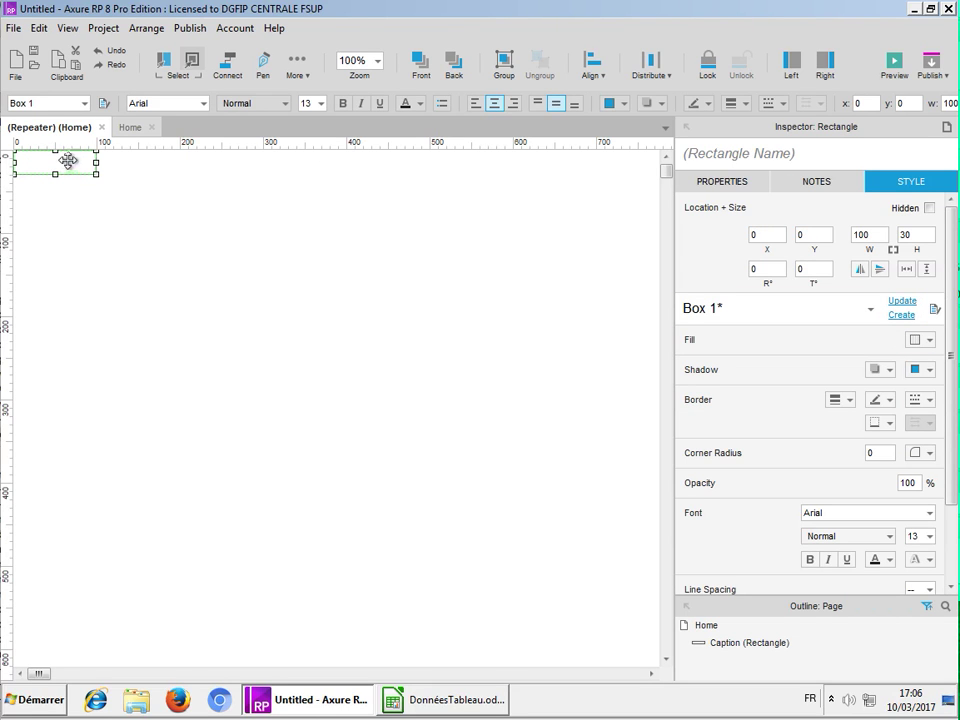
{"action": "left_click", "coordinate": [751, 153]}
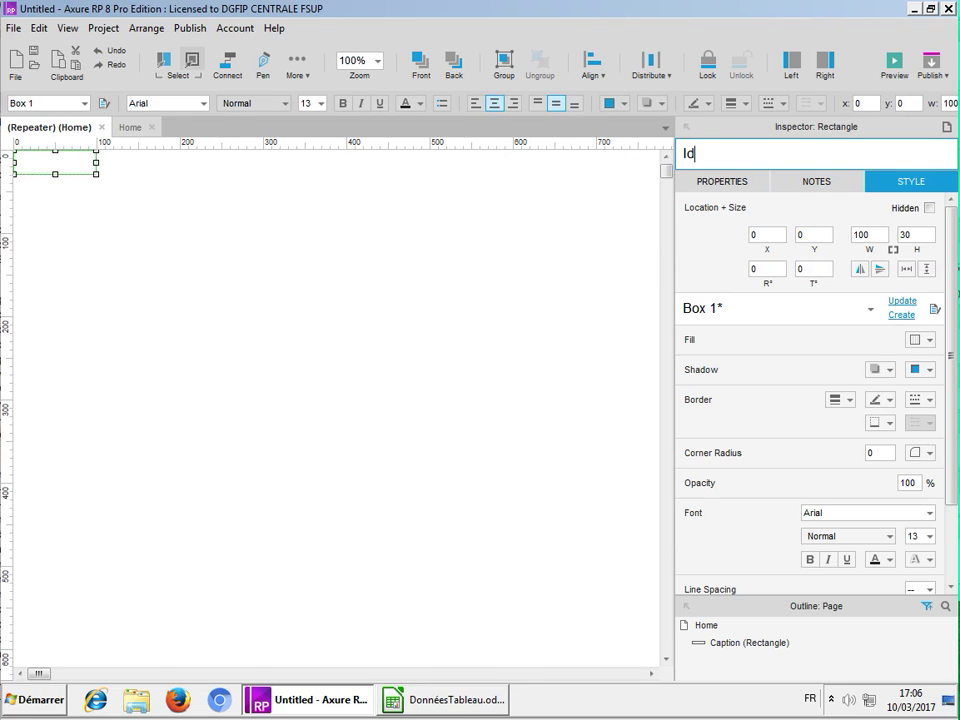
{"action": "left_click_drag", "start_coordinate": [97, 162], "coordinate": [47, 158]}
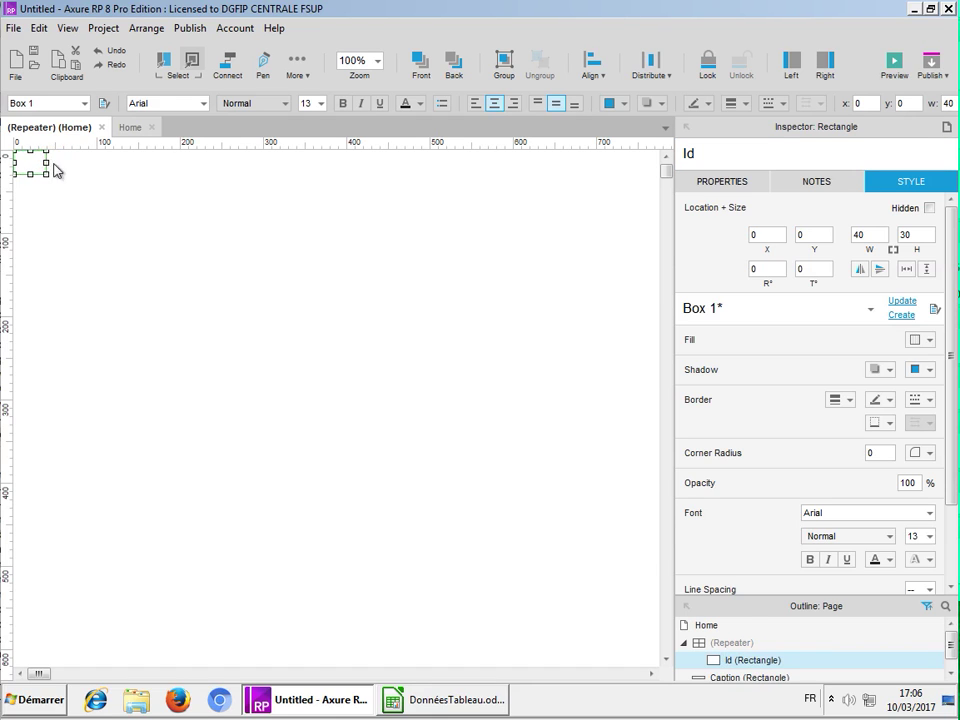
{"action": "left_click", "coordinate": [731, 189]}
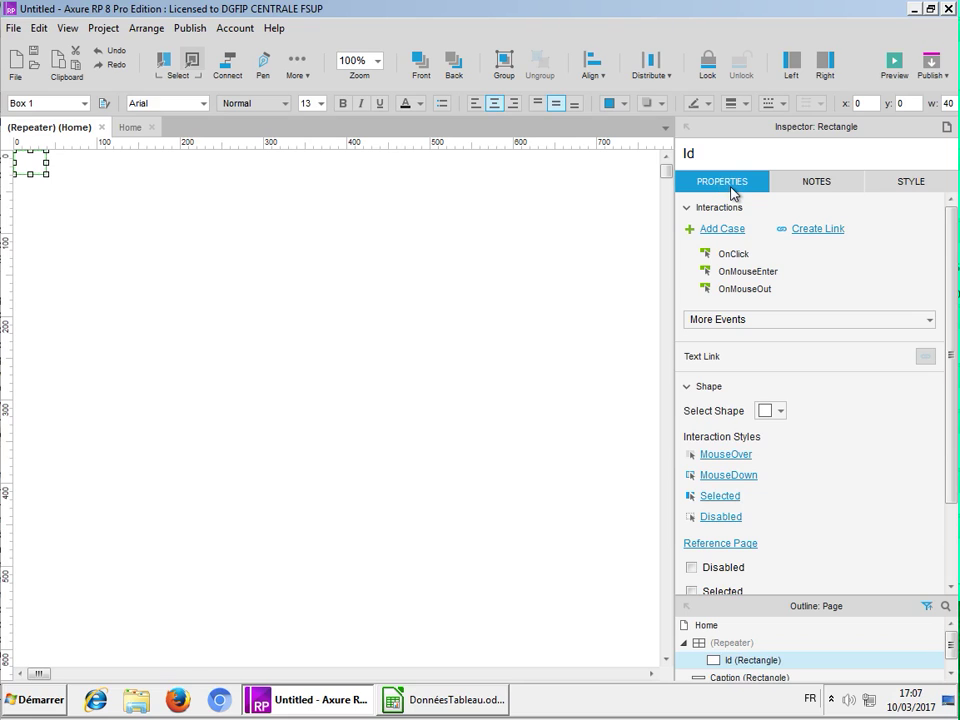
{"action": "left_click", "coordinate": [910, 181]}
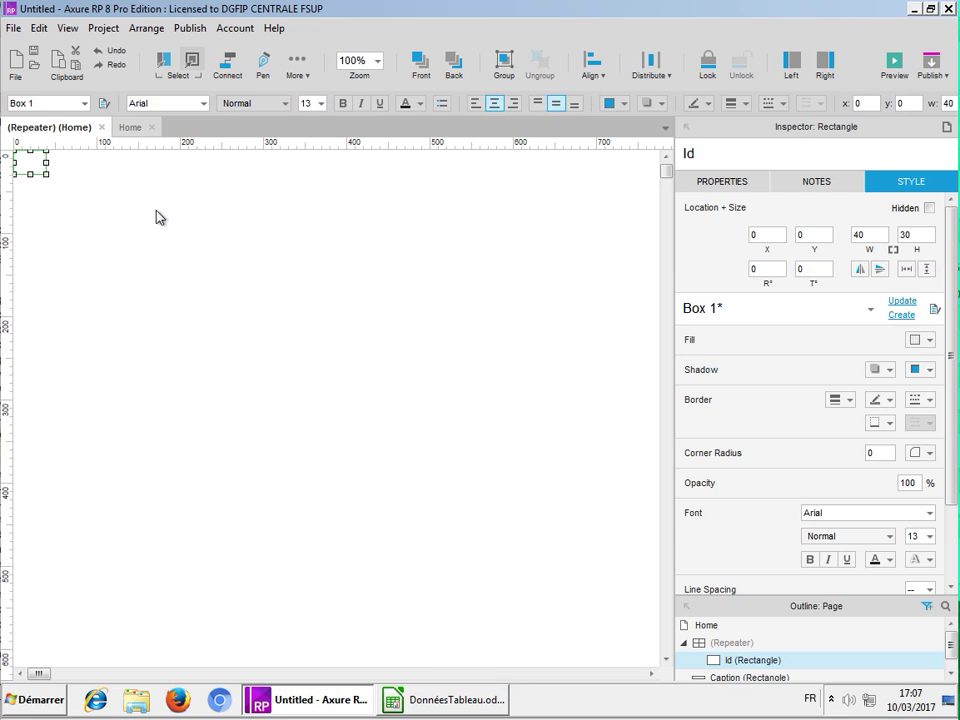
Check the spreadsheet columns, duplicate the Id rectangle at x 40, y 0, and name the copy Honorifique
{"action": "mouse_move", "coordinate": [460, 703]}
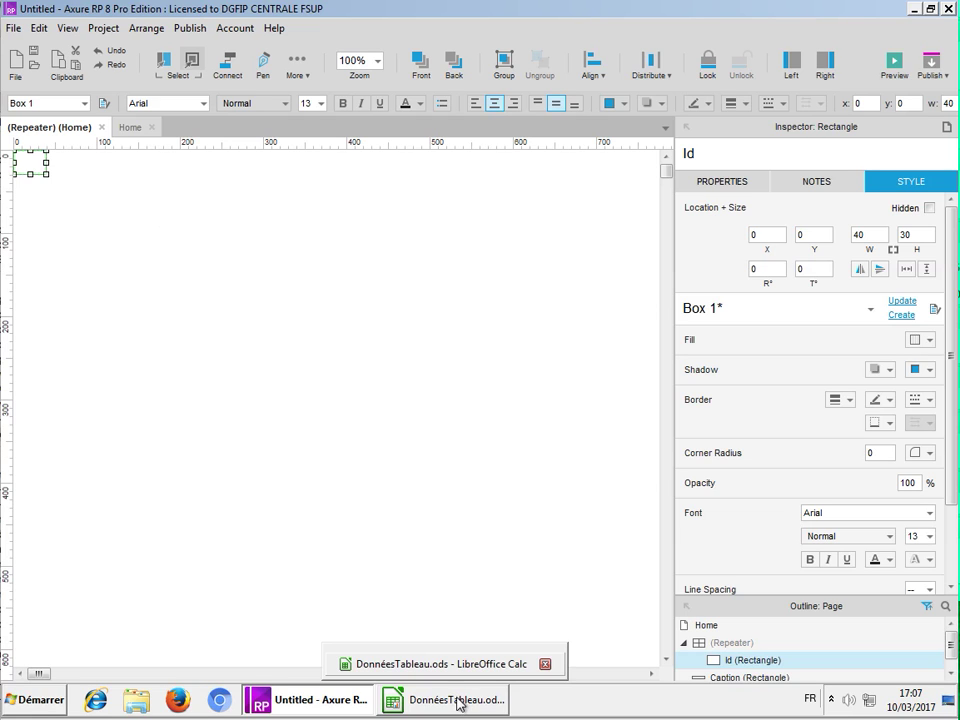
{"action": "left_click", "coordinate": [460, 703]}
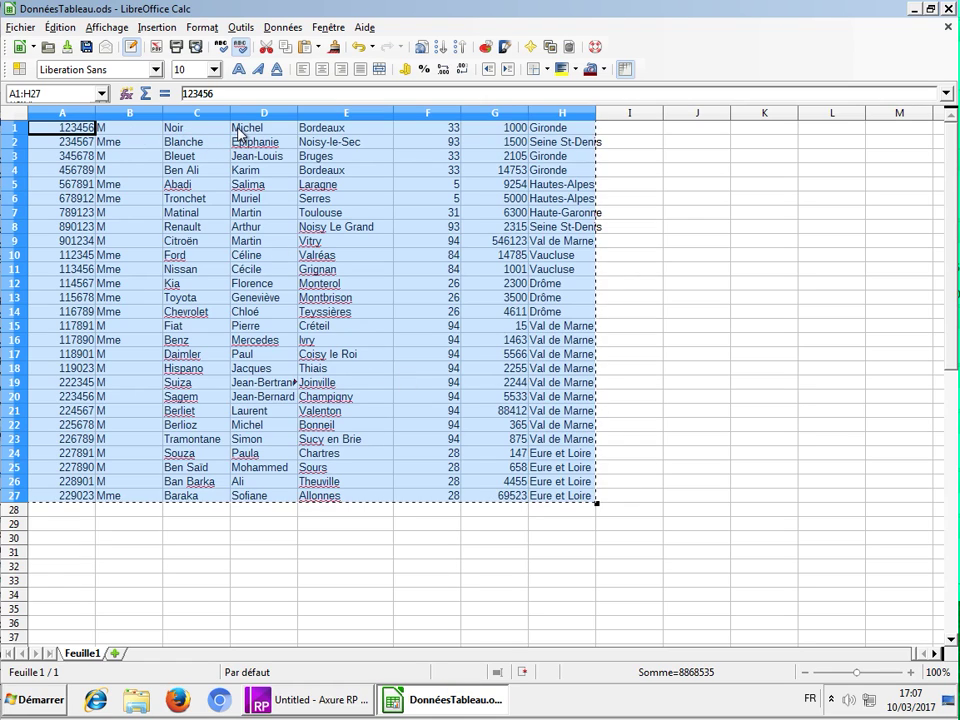
{"action": "left_click", "coordinate": [289, 700]}
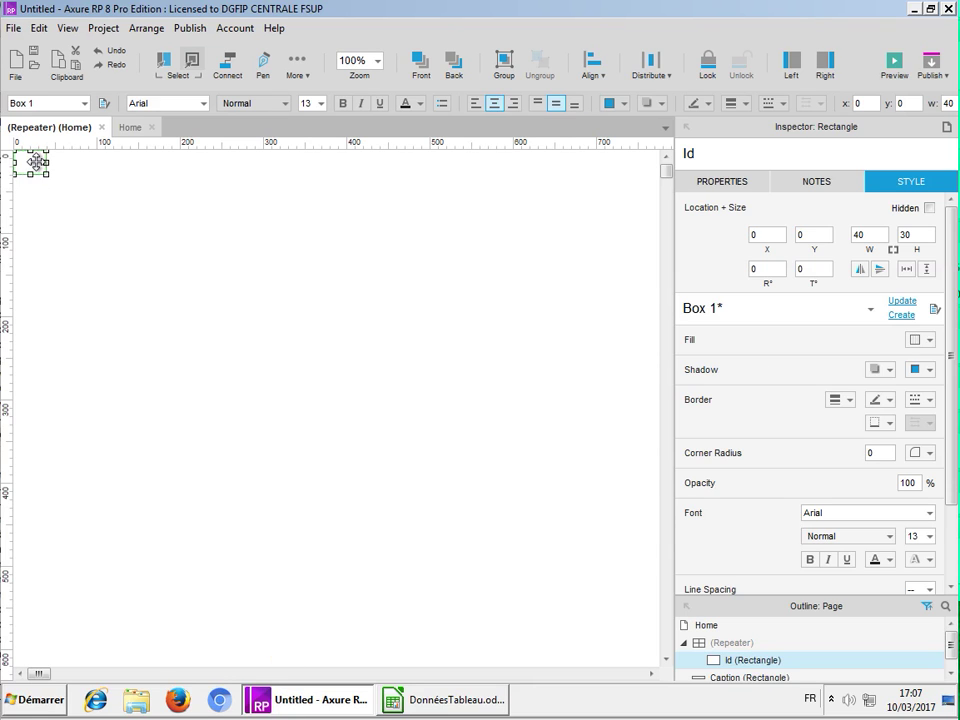
{"action": "key", "text": "ctrl+d"}
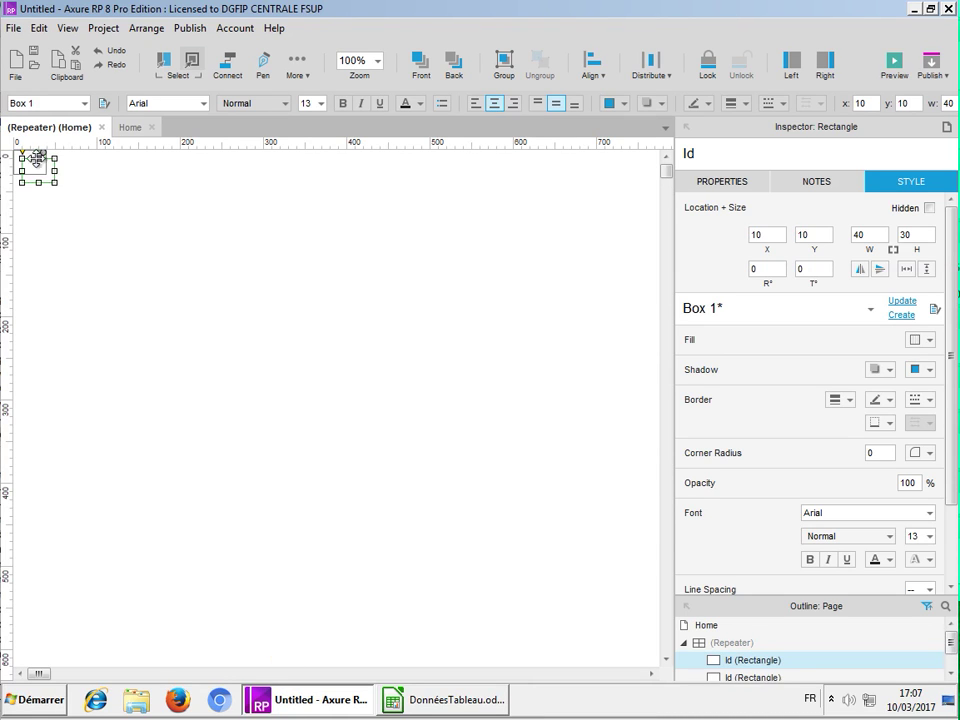
{"action": "left_click_drag", "start_coordinate": [36, 162], "coordinate": [62, 170]}
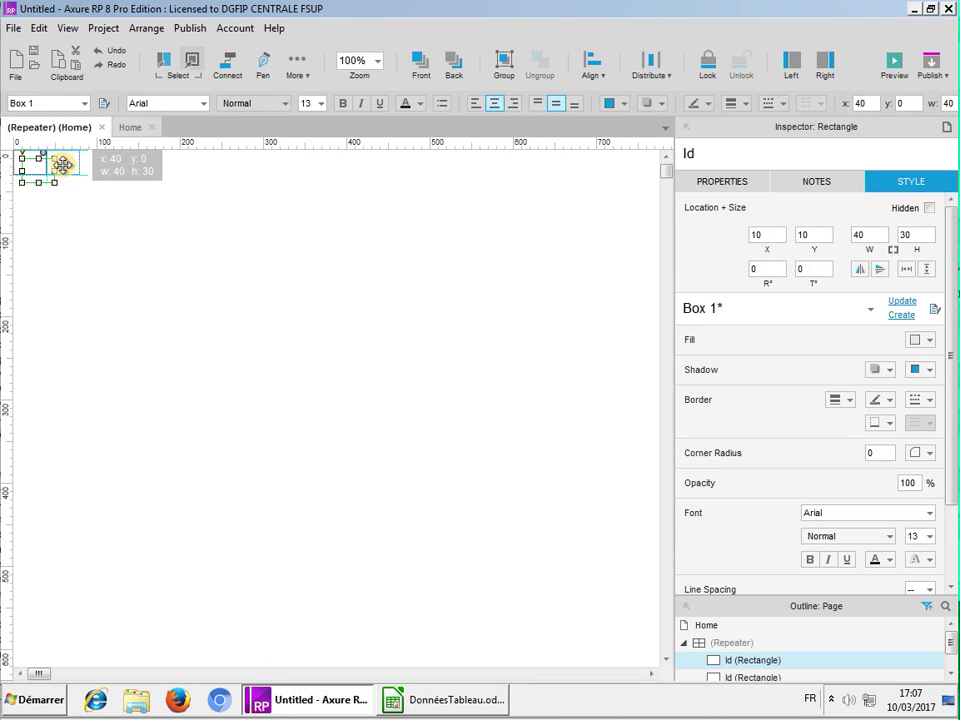
{"action": "left_click", "coordinate": [701, 153]}
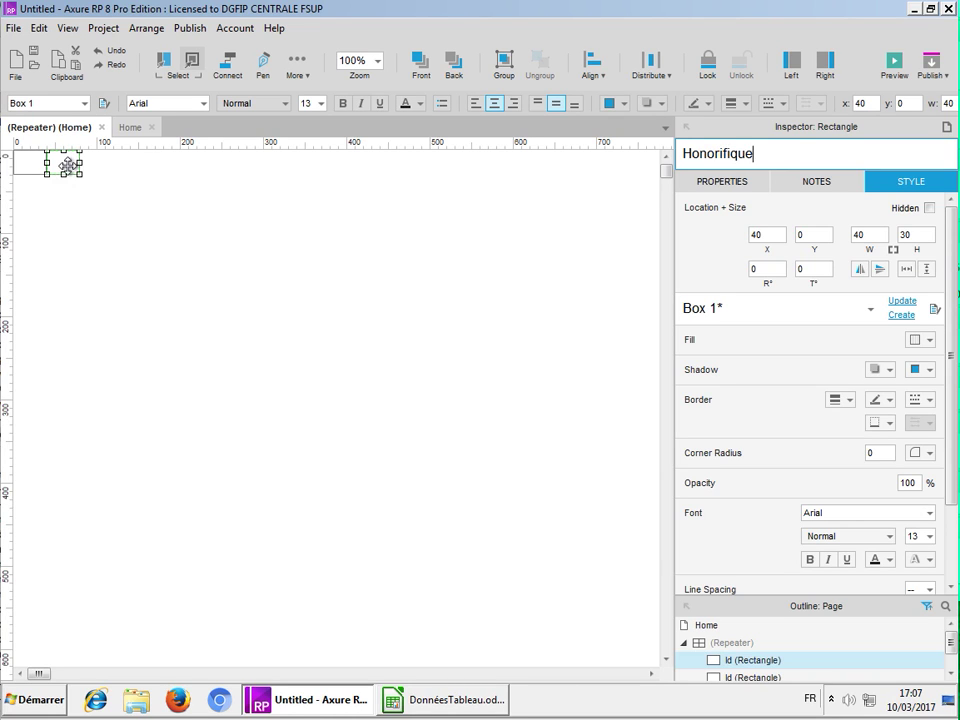
{"action": "left_click", "coordinate": [68, 165]}
Duplicate the Honorifique rectangle at x 80, y 0, widen the copy to 130 and name it Nom
{"action": "left_click_drag", "start_coordinate": [68, 165], "coordinate": [188, 158]}
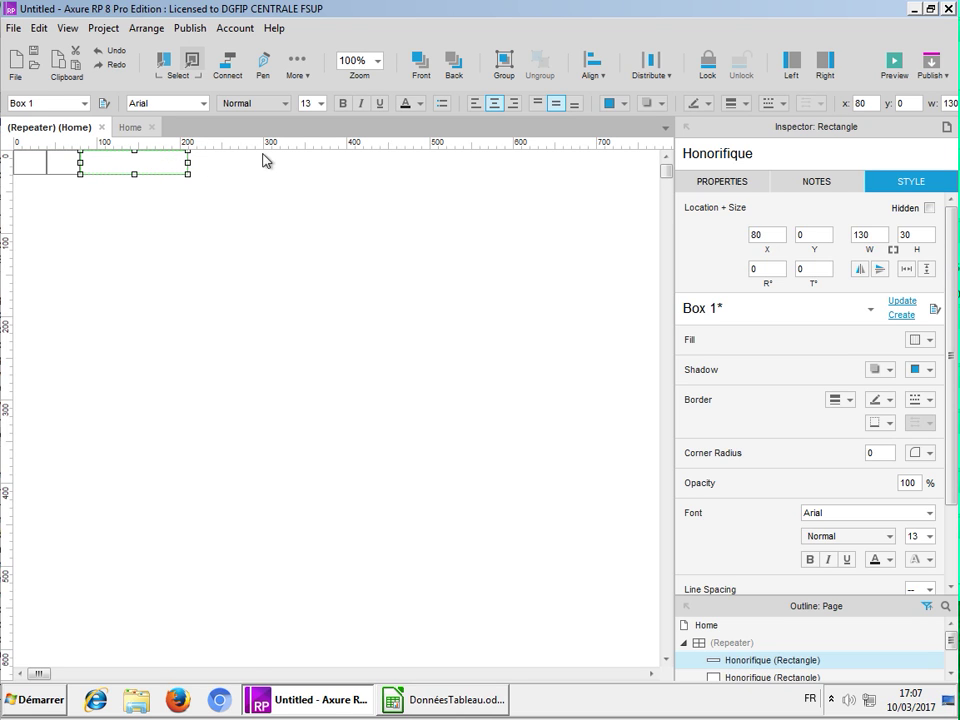
{"action": "left_click", "coordinate": [725, 153]}
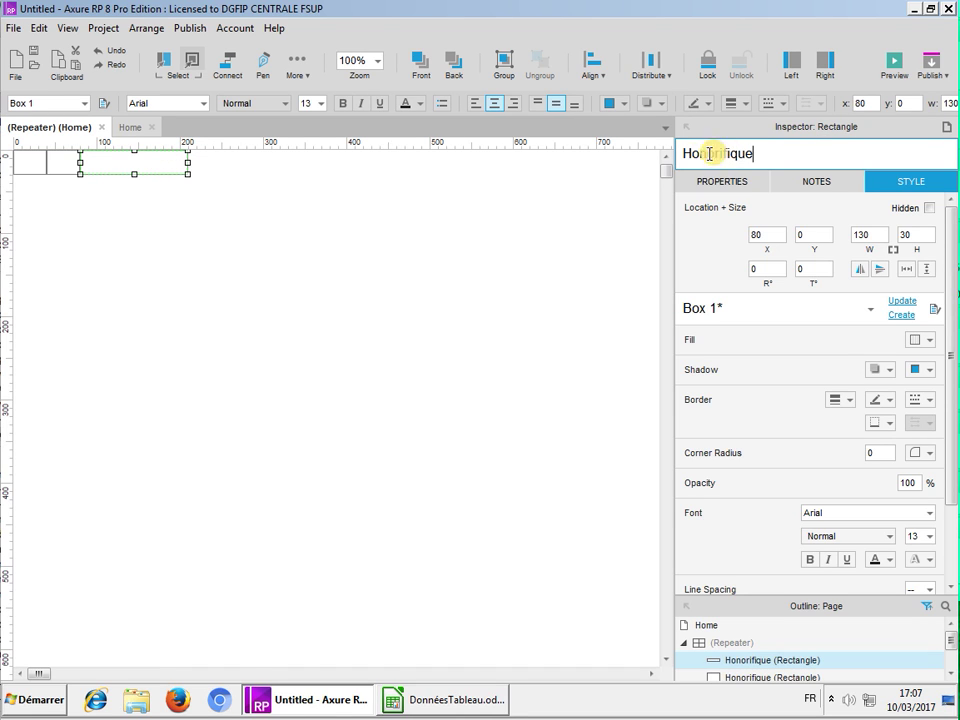
{"action": "double_click", "coordinate": [703, 152]}
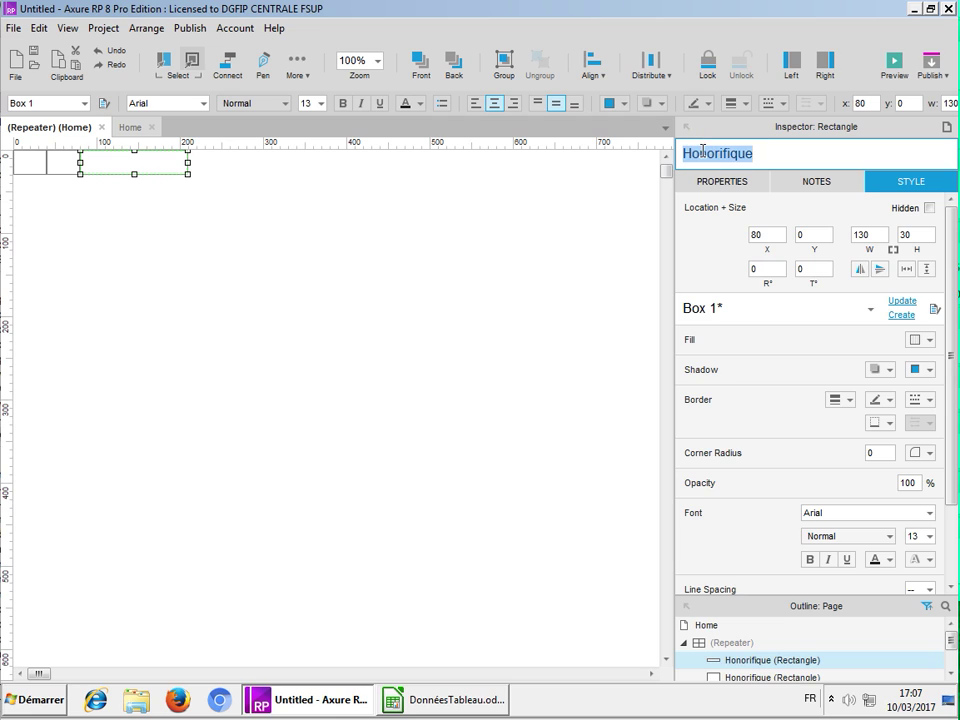
{"action": "type", "text": "Nom"}
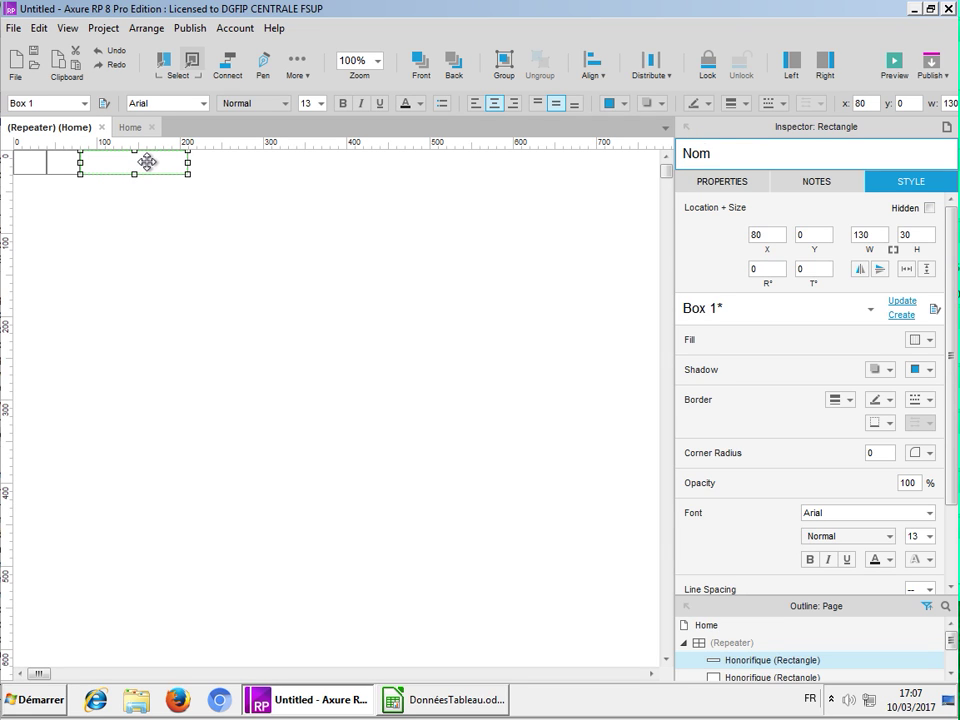
{"action": "key", "text": "Return"}
Duplicate the Nom rectangle at x 210, y 0, and name the copy Prenom
{"action": "left_click_drag", "start_coordinate": [147, 162], "coordinate": [254, 159], "text": "ctrl"}
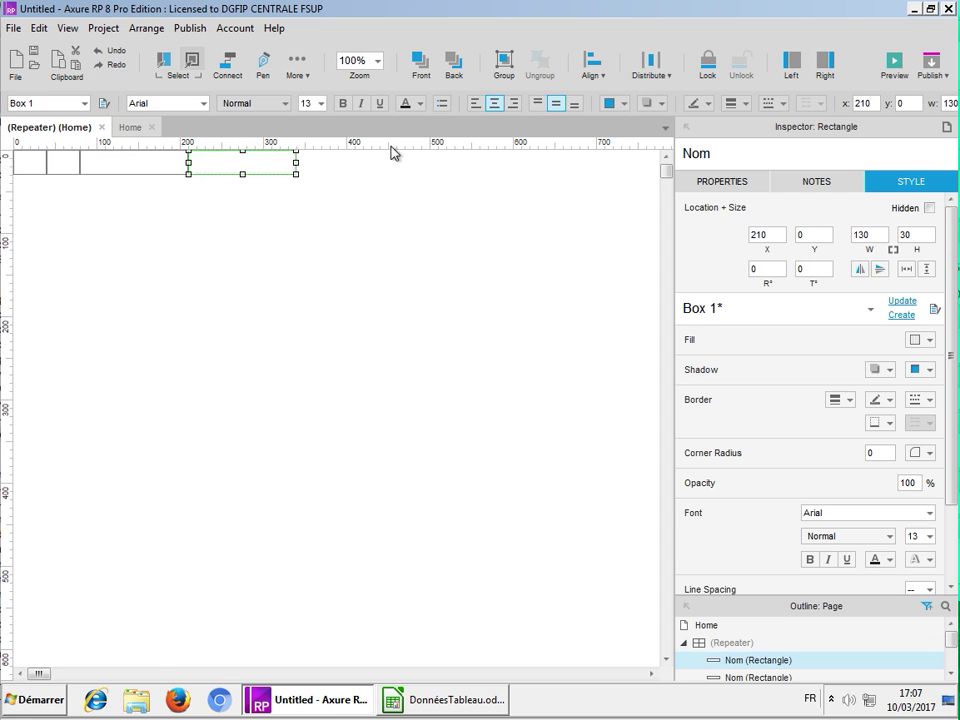
{"action": "left_click", "coordinate": [725, 150]}
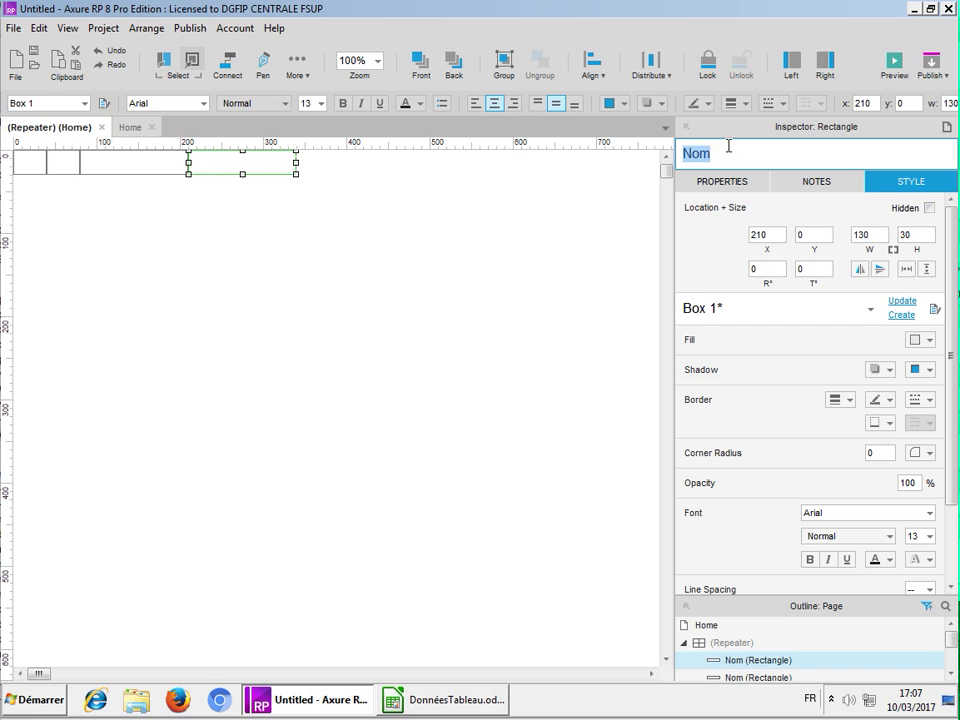
{"action": "type", "text": "Pren"}
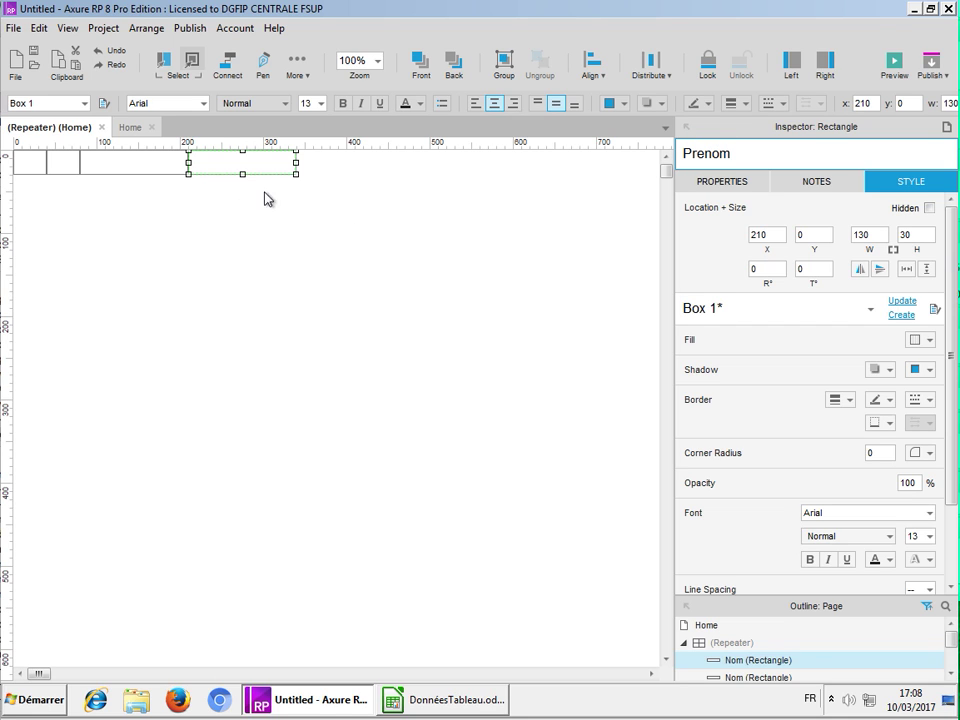
Check the spreadsheet's town column, duplicate the Prenom rectangle at x 340, y 0 with a width of 180, and name the copy Commune
{"action": "left_click", "coordinate": [460, 701]}
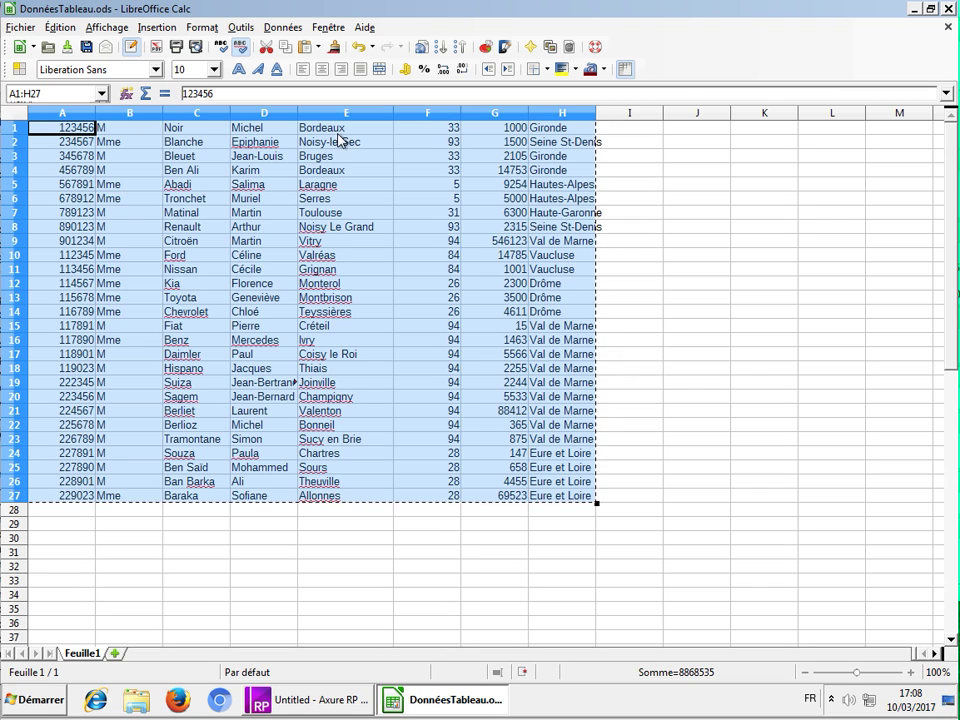
{"action": "left_click", "coordinate": [310, 707]}
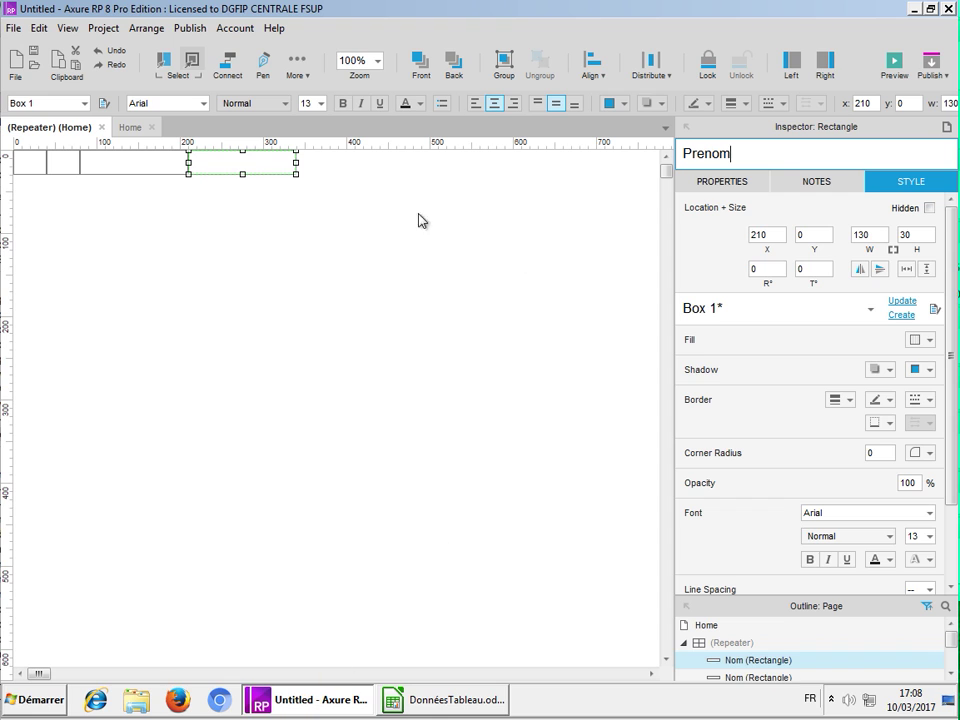
{"action": "left_click", "coordinate": [272, 167]}
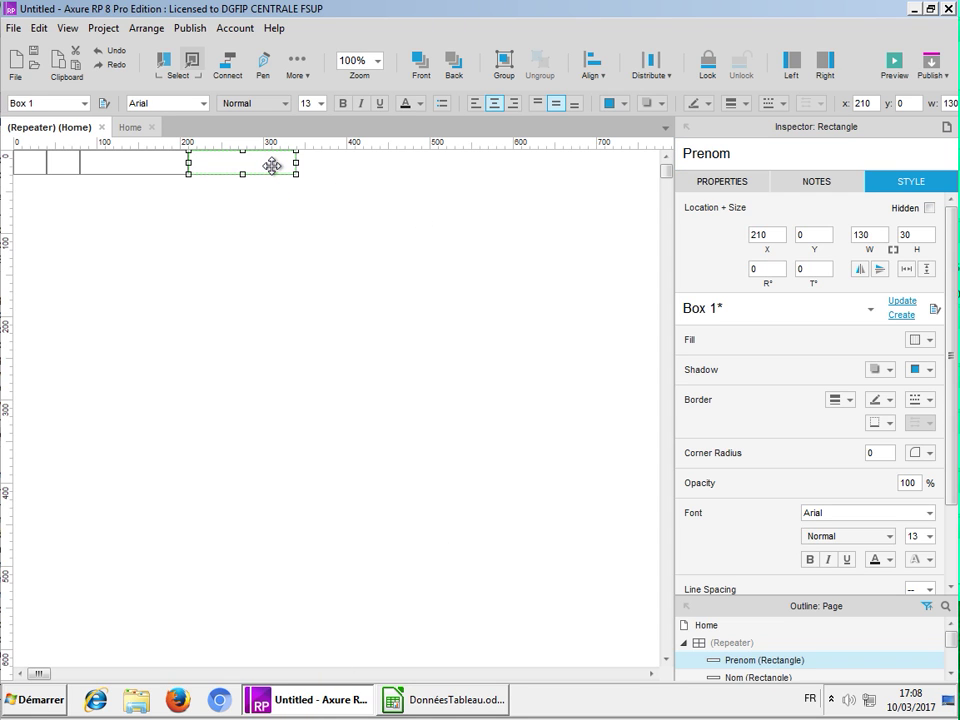
{"action": "key", "text": "ctrl+d"}
{"action": "left_click_drag", "start_coordinate": [272, 166], "coordinate": [446, 165]}
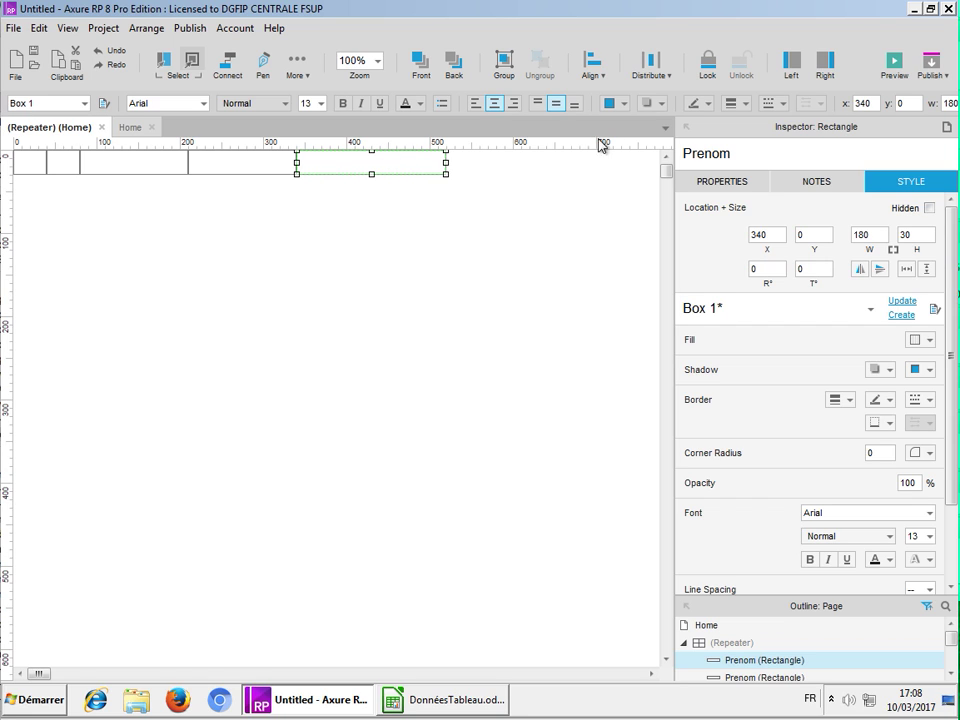
{"action": "left_click", "coordinate": [709, 155]}
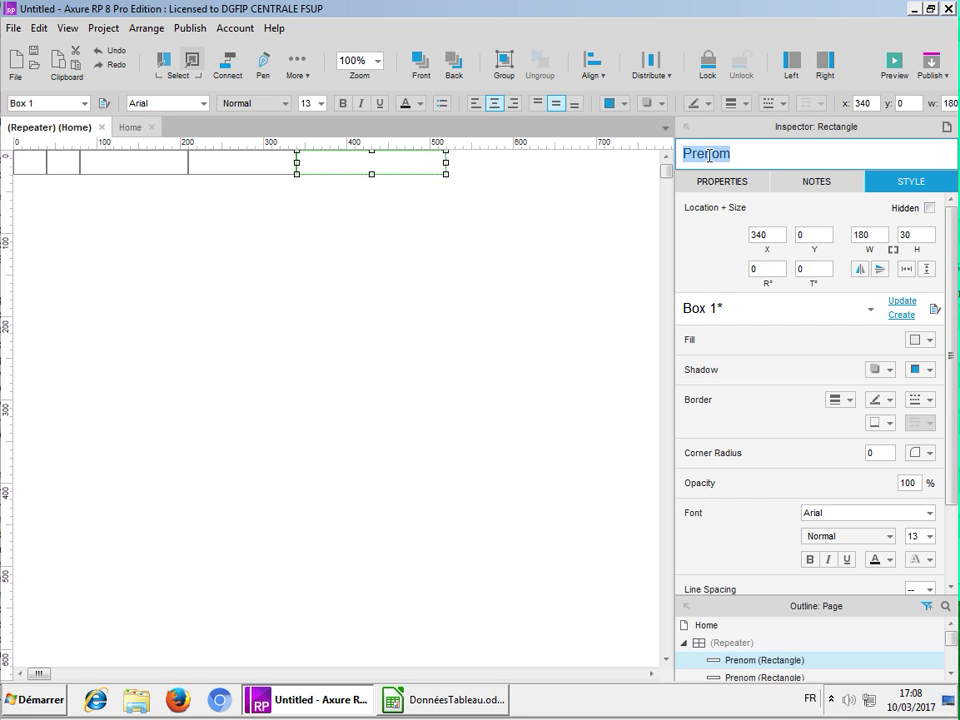
{"action": "type", "text": "Commune"}
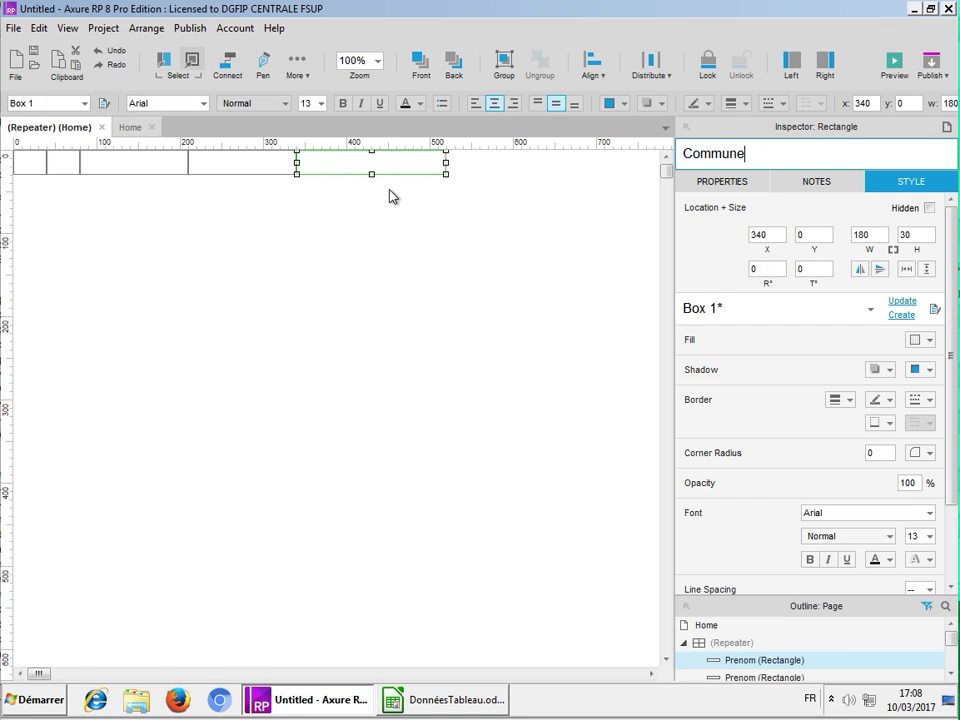
Duplicate the Honorifique rectangle at x 520, y 0, and name the copy Dept
{"action": "left_click", "coordinate": [64, 162]}
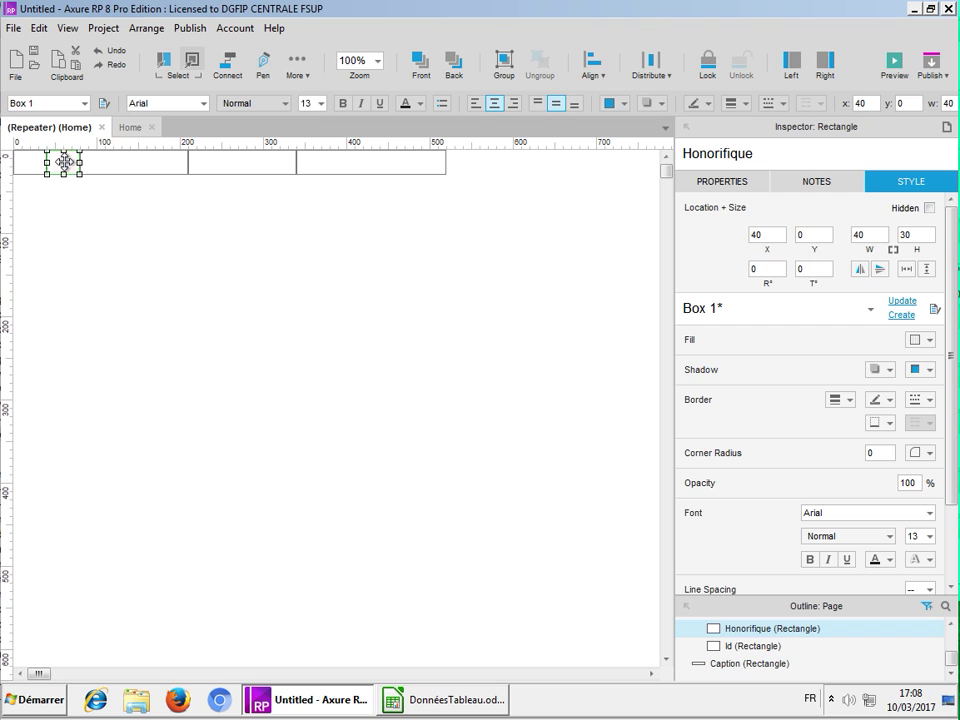
{"action": "left_click_drag", "start_coordinate": [64, 162], "coordinate": [467, 171]}
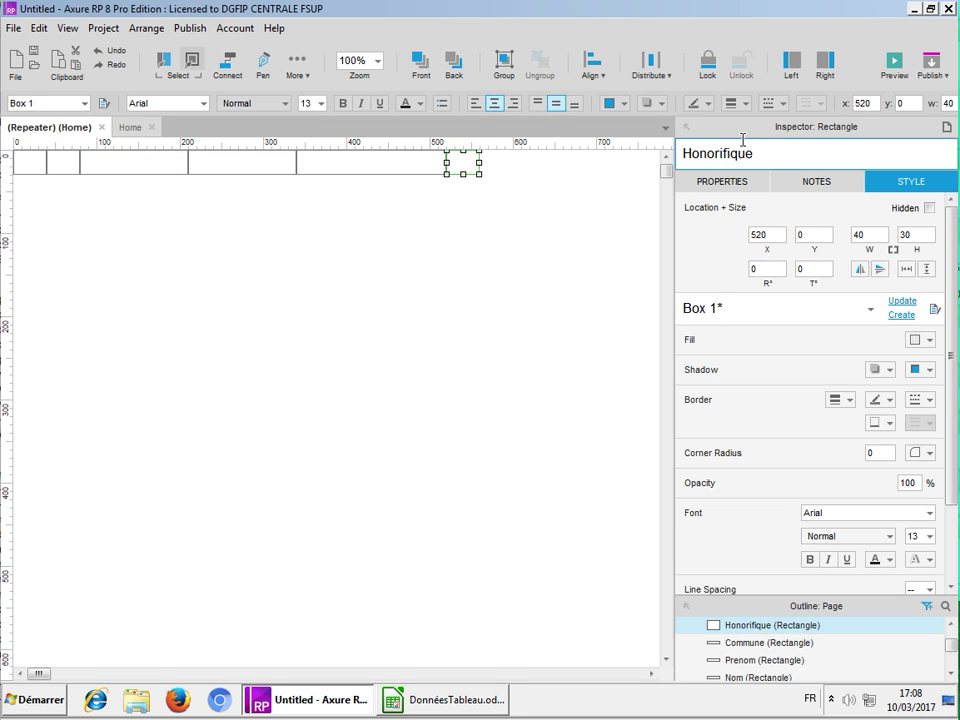
{"action": "double_click", "coordinate": [748, 152]}
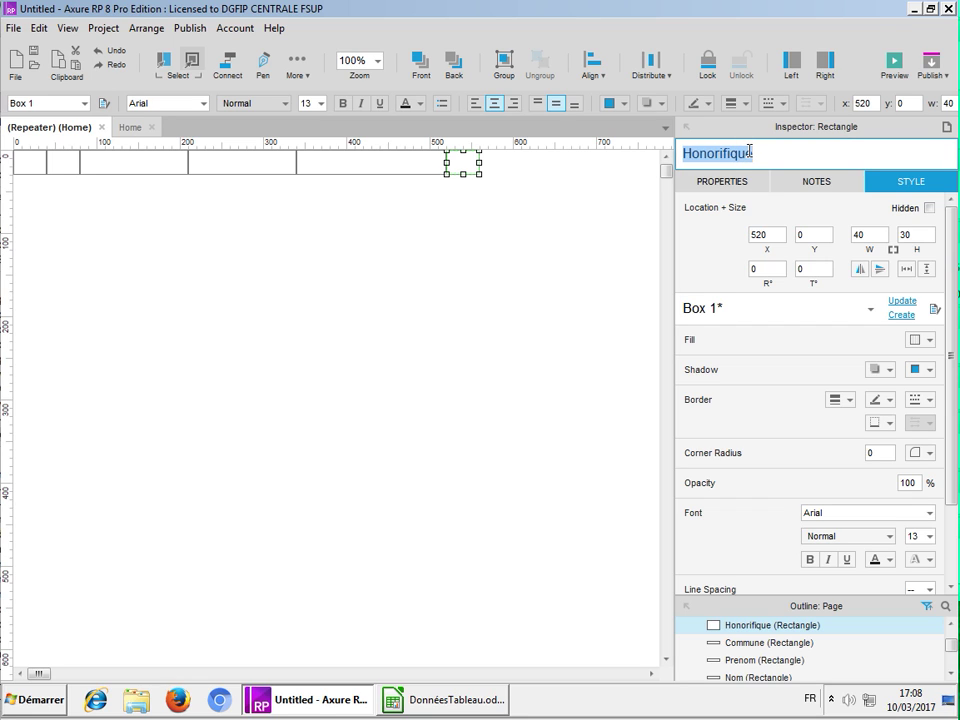
{"action": "type", "text": "Dept"}
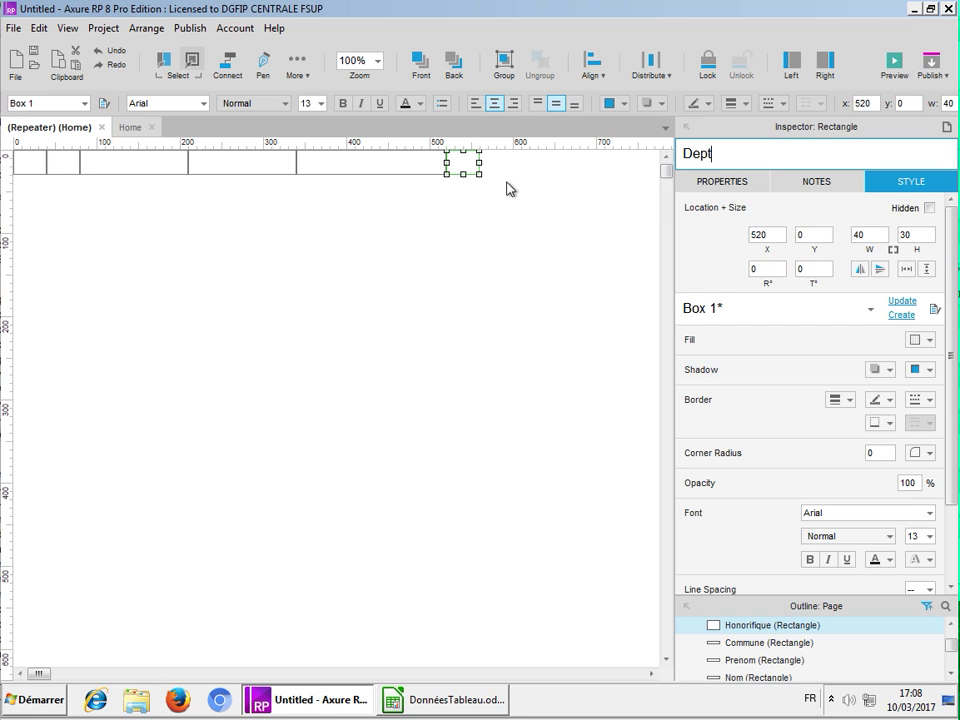
Duplicate the Dept rectangle at x 560, y 0, widen the copy to about 93 and name it Montant
{"action": "left_click", "coordinate": [467, 164]}
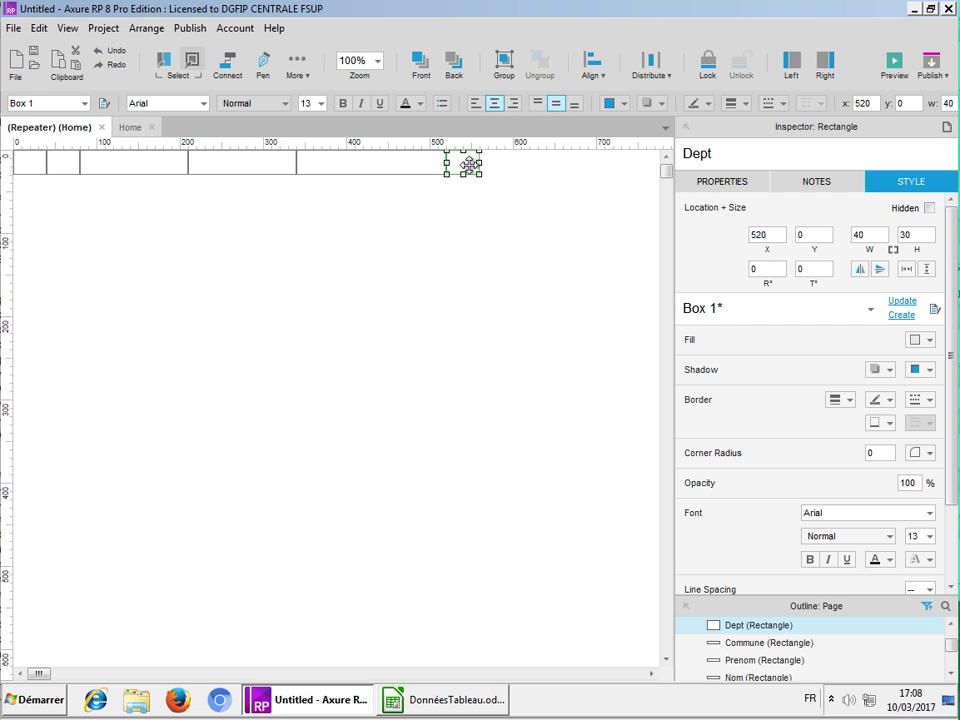
{"action": "key", "text": "ctrl+d"}
{"action": "left_click_drag", "start_coordinate": [469, 164], "coordinate": [557, 161]}
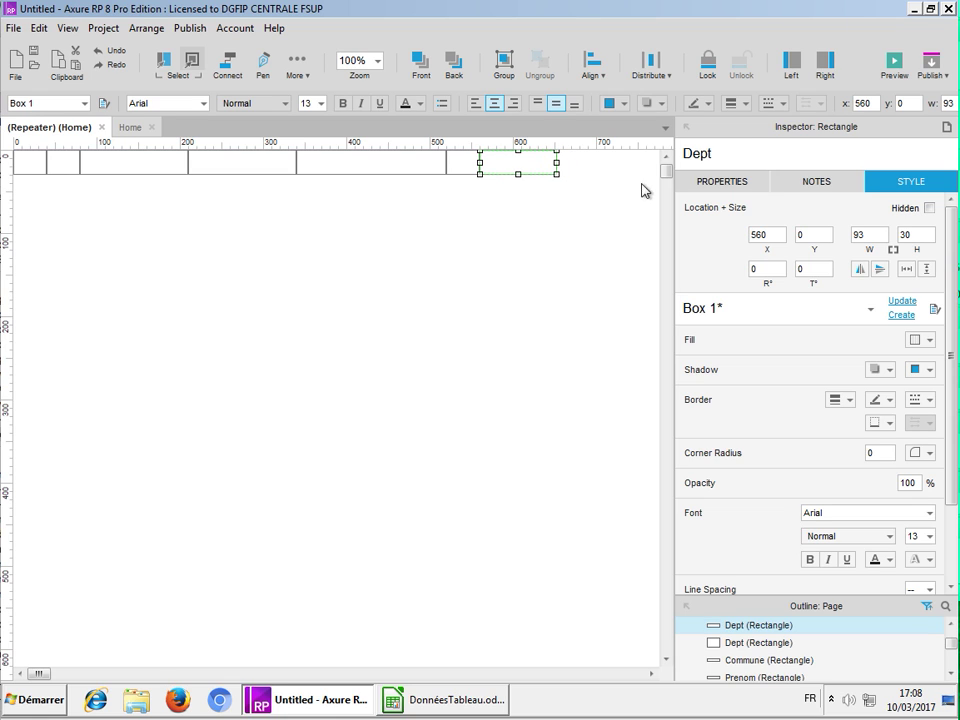
{"action": "double_click", "coordinate": [708, 153]}
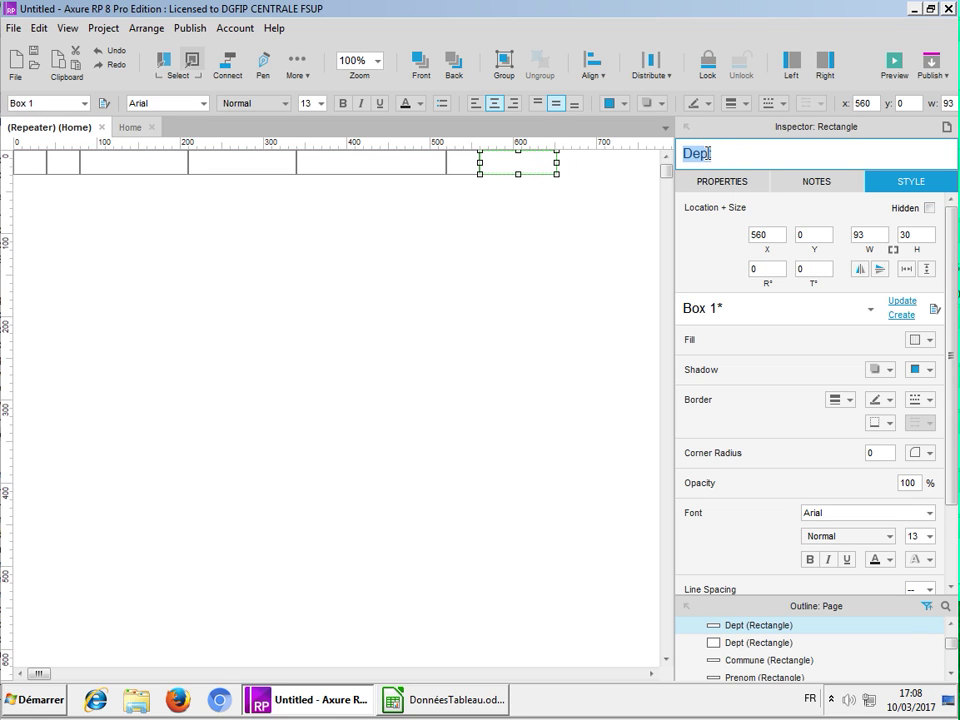
{"action": "type", "text": "Montant"}
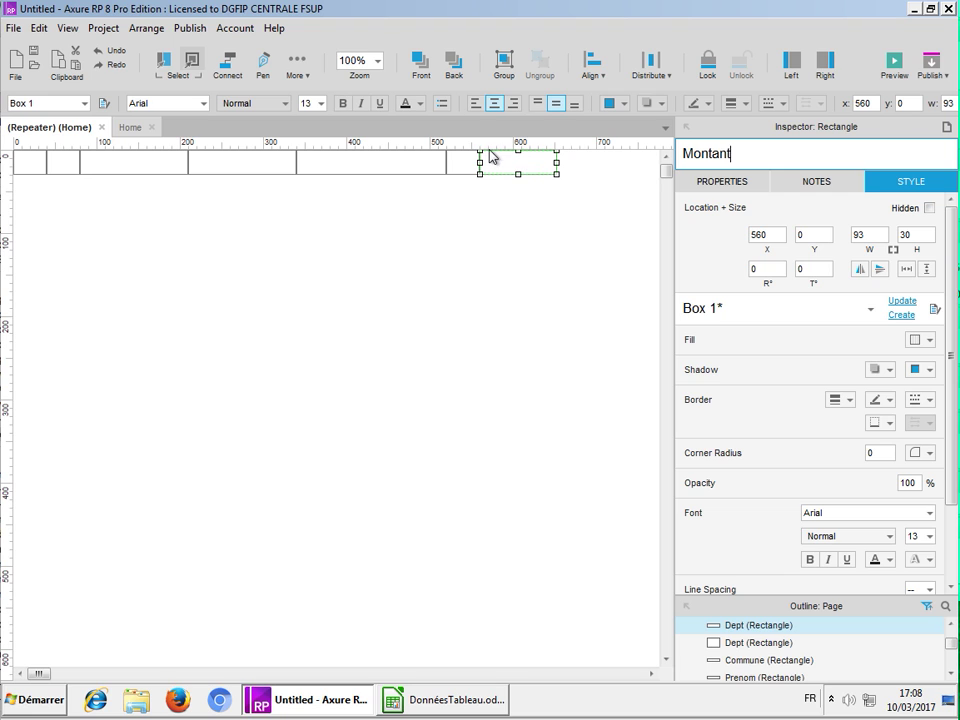
Right-align the Montant rectangle's text and set its right padding to 5
{"action": "left_click", "coordinate": [514, 104]}
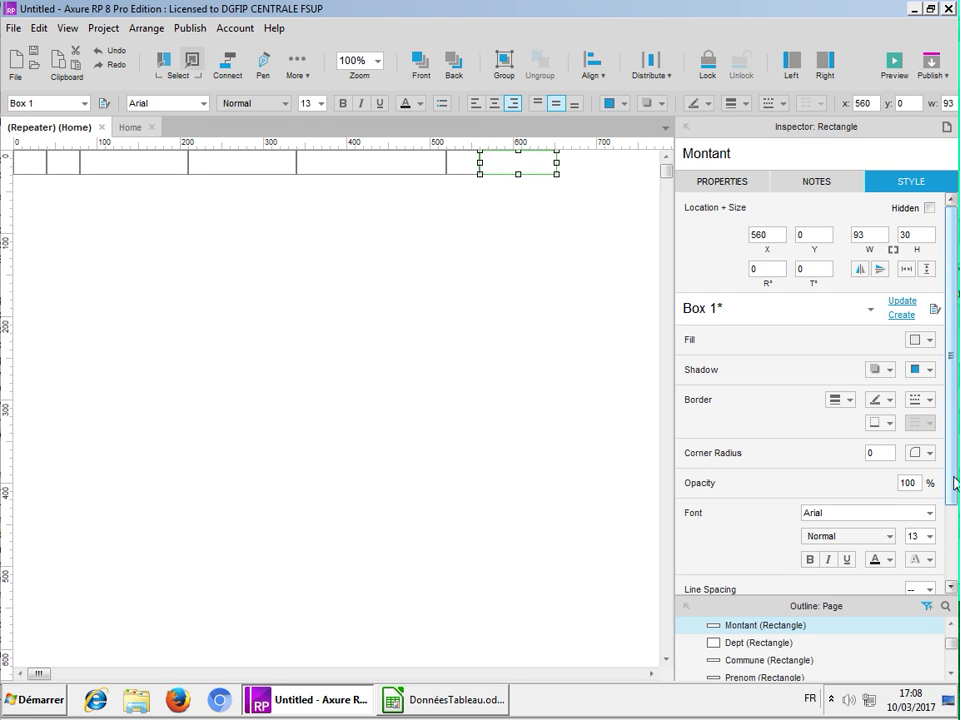
{"action": "left_click_drag", "start_coordinate": [950, 497], "coordinate": [953, 560]}
{"action": "left_click", "coordinate": [888, 579]}
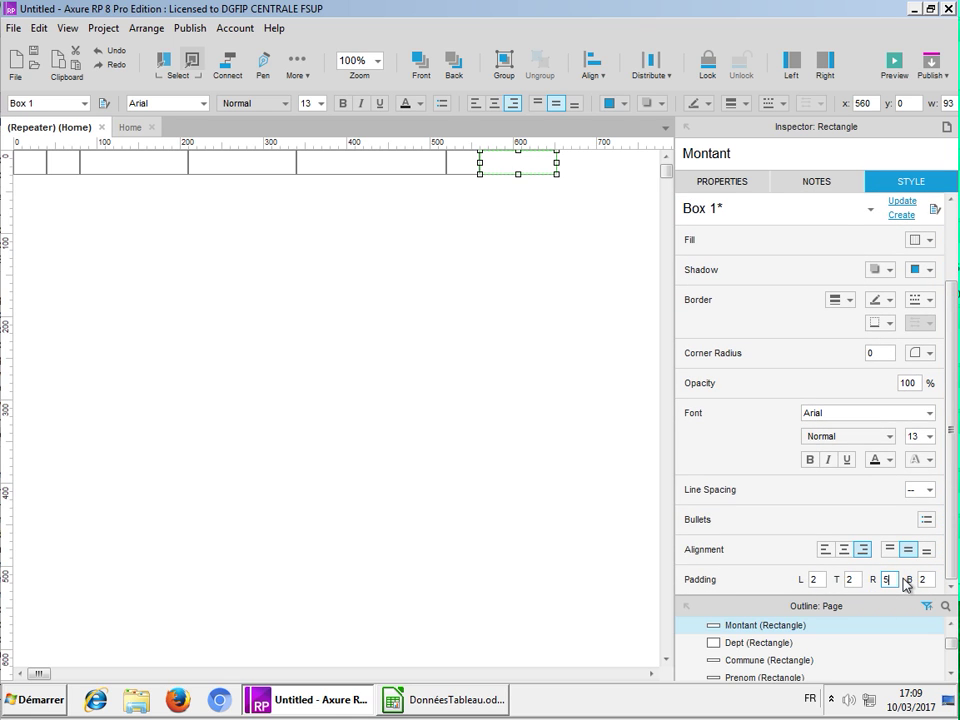
{"action": "type", "text": "5"}
{"action": "key", "text": "Tab"}
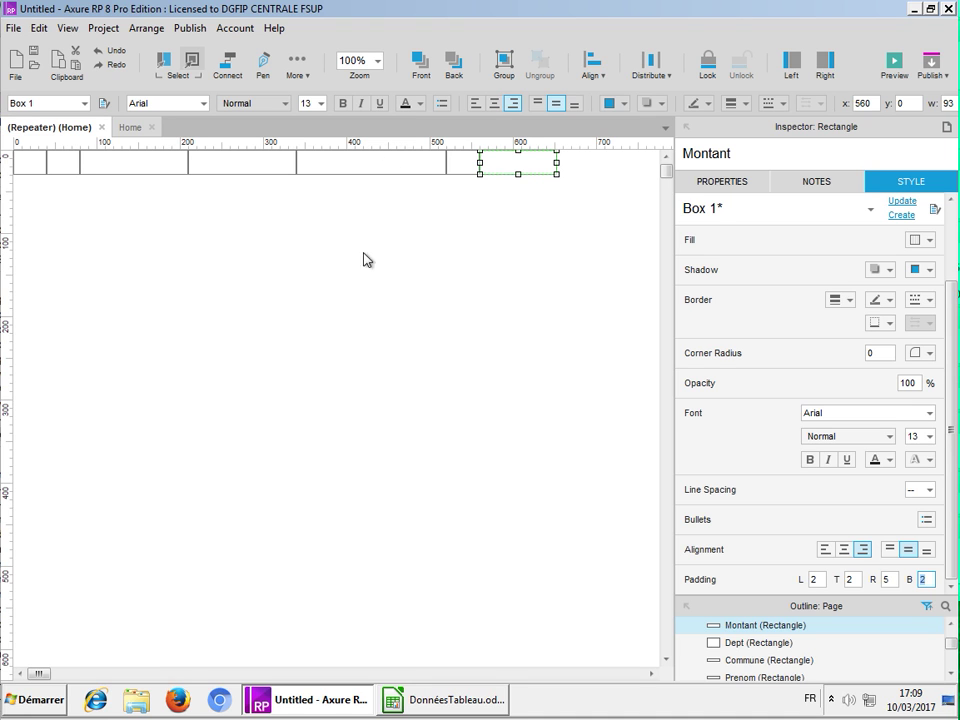
Check the spreadsheet's last column, duplicate the Commune rectangle at x 653, y 0, and name the copy LibelleDept
{"action": "left_click", "coordinate": [454, 699]}
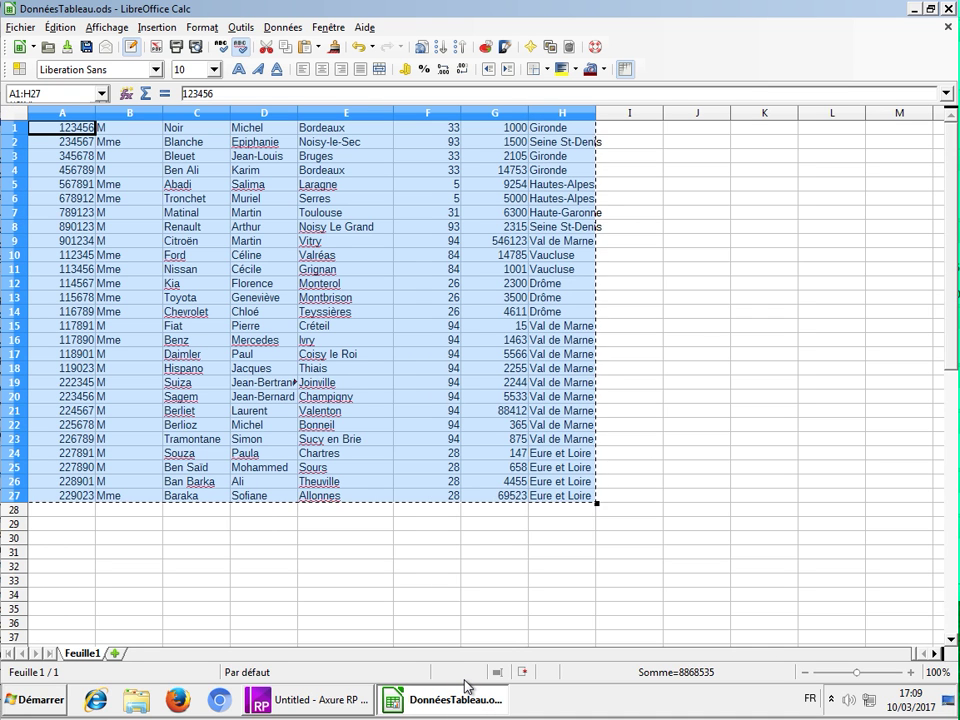
{"action": "left_click", "coordinate": [333, 704]}
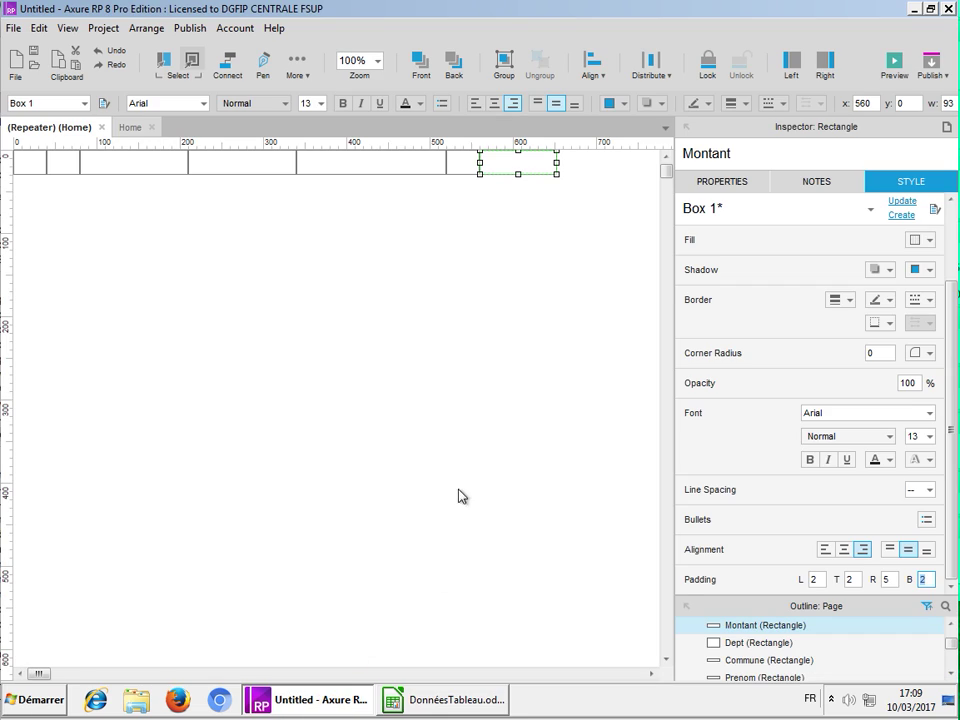
{"action": "left_click", "coordinate": [391, 166]}
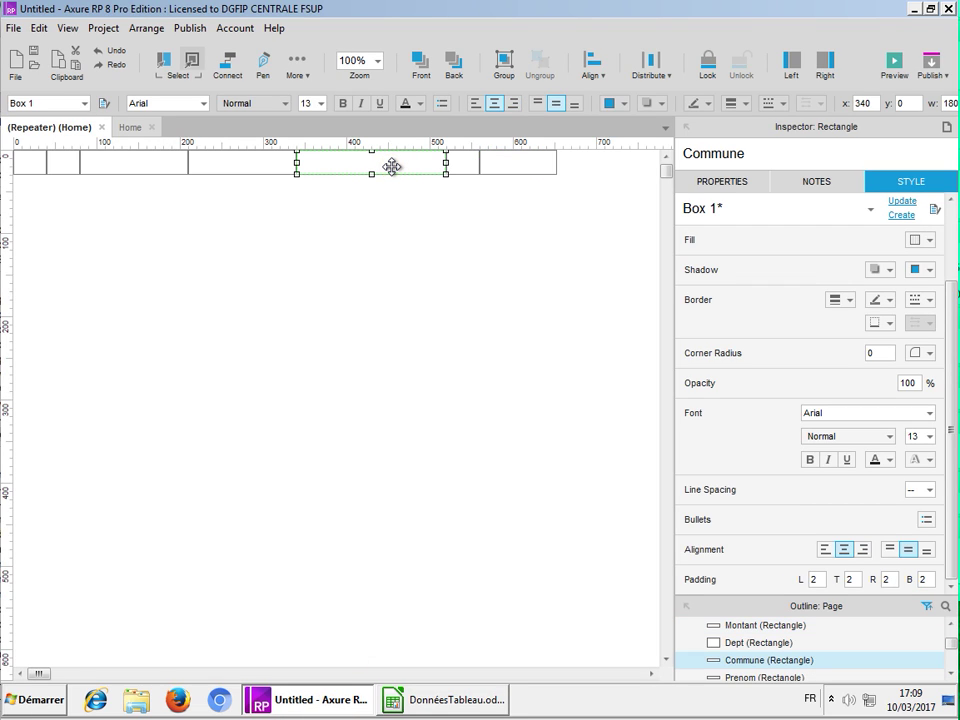
{"action": "key", "text": "ctrl+d"}
{"action": "left_click_drag", "start_coordinate": [392, 174], "coordinate": [553, 167]}
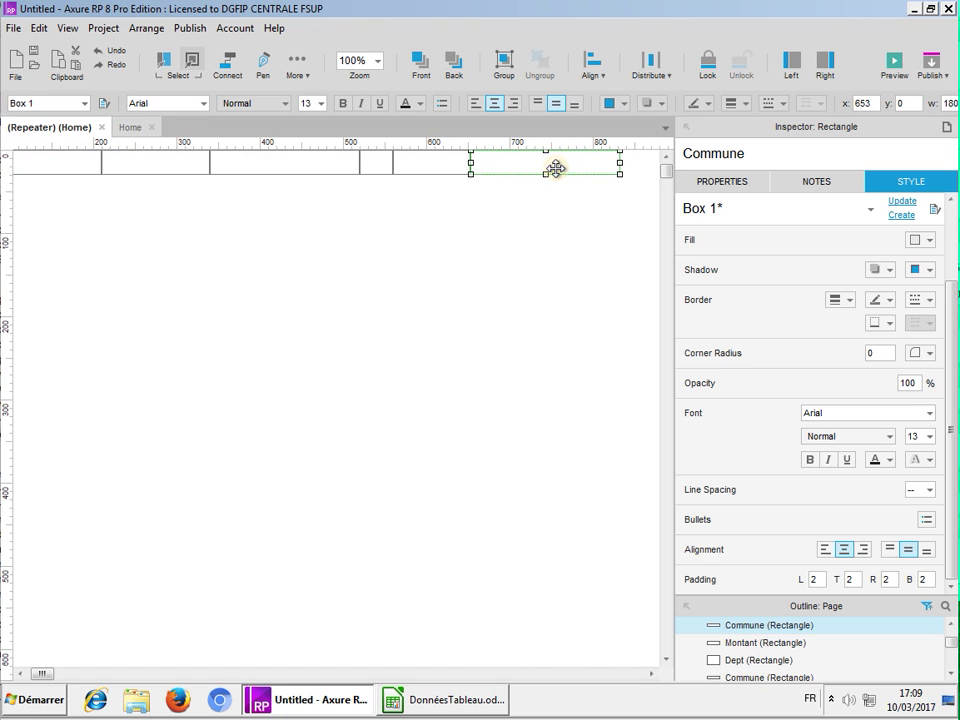
{"action": "double_click", "coordinate": [697, 153]}
{"action": "type", "text": "LibelleDept"}
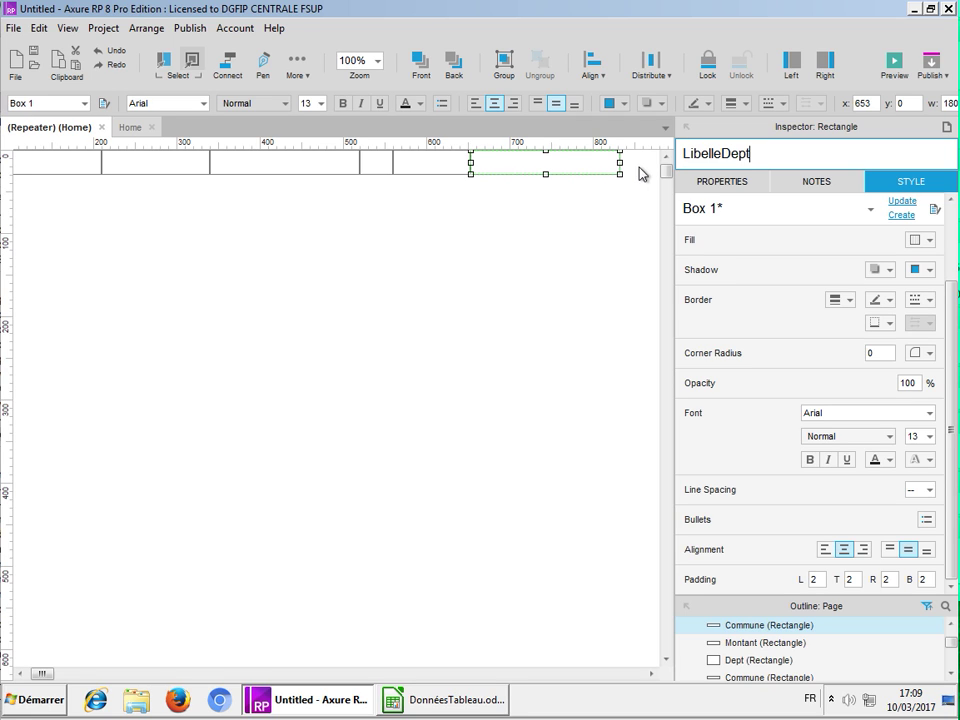
Left-align the text of the Commune, Prenom and Nom rectangles
{"action": "left_click", "coordinate": [378, 162]}
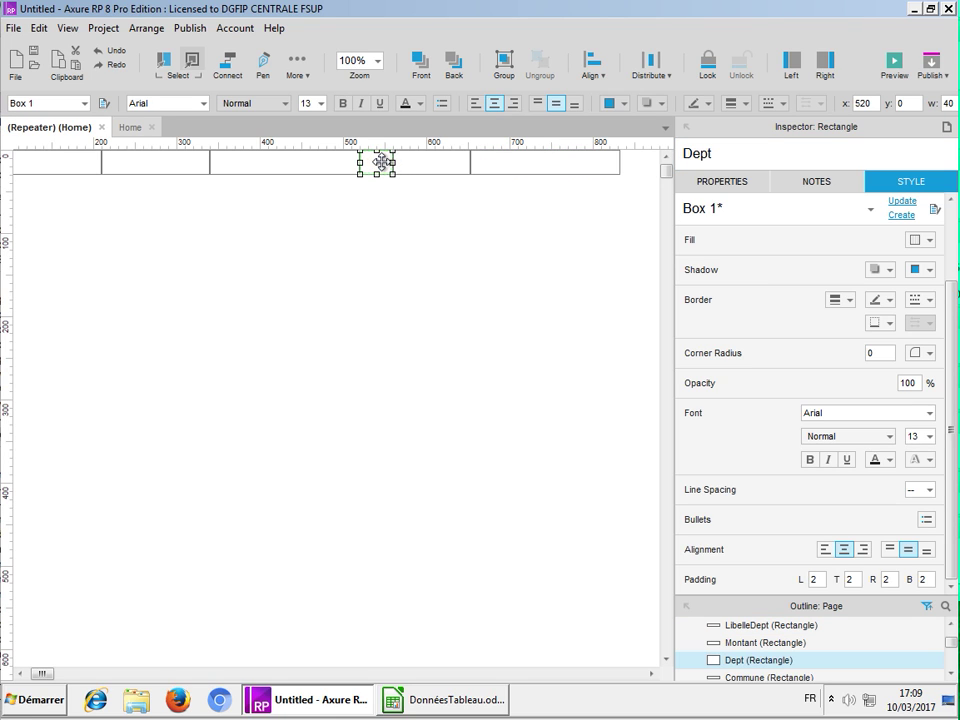
{"action": "left_click", "coordinate": [306, 167]}
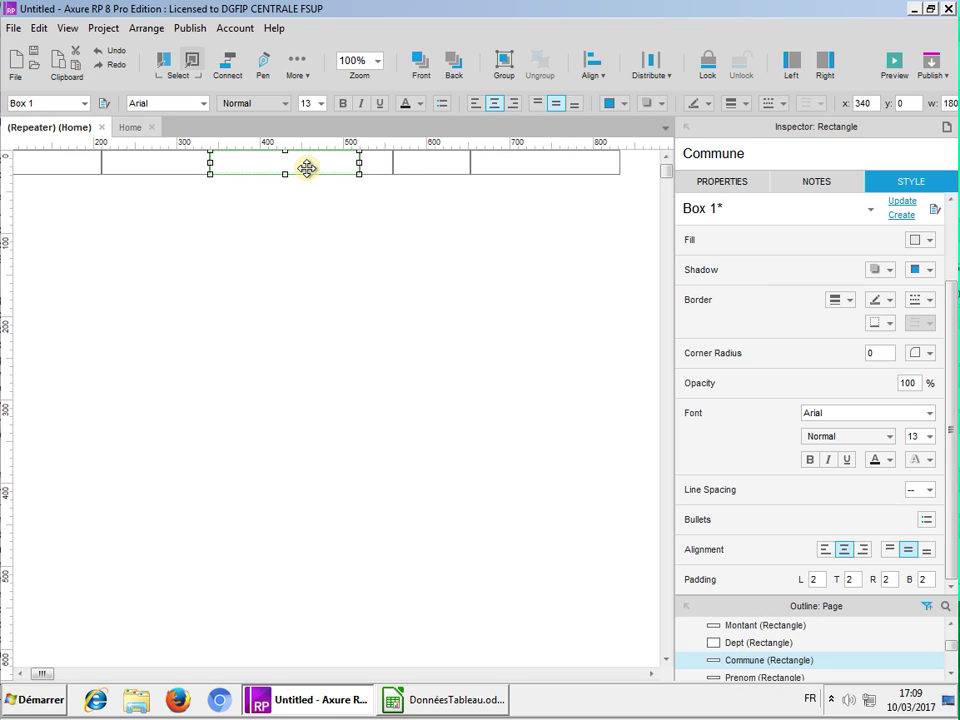
{"action": "left_click", "coordinate": [476, 103]}
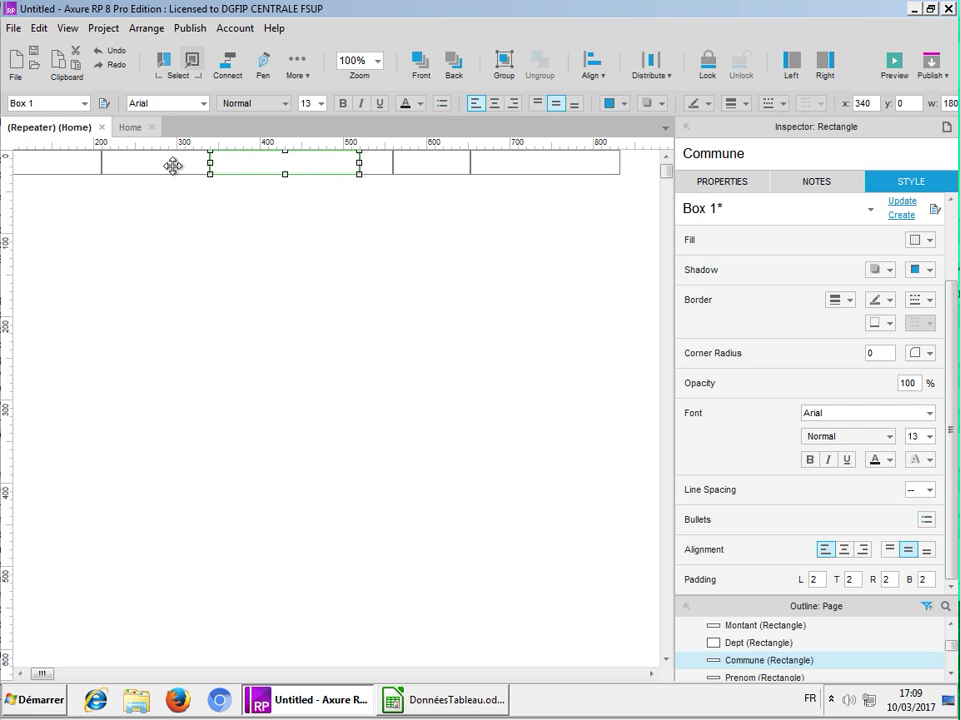
{"action": "left_click", "coordinate": [174, 163]}
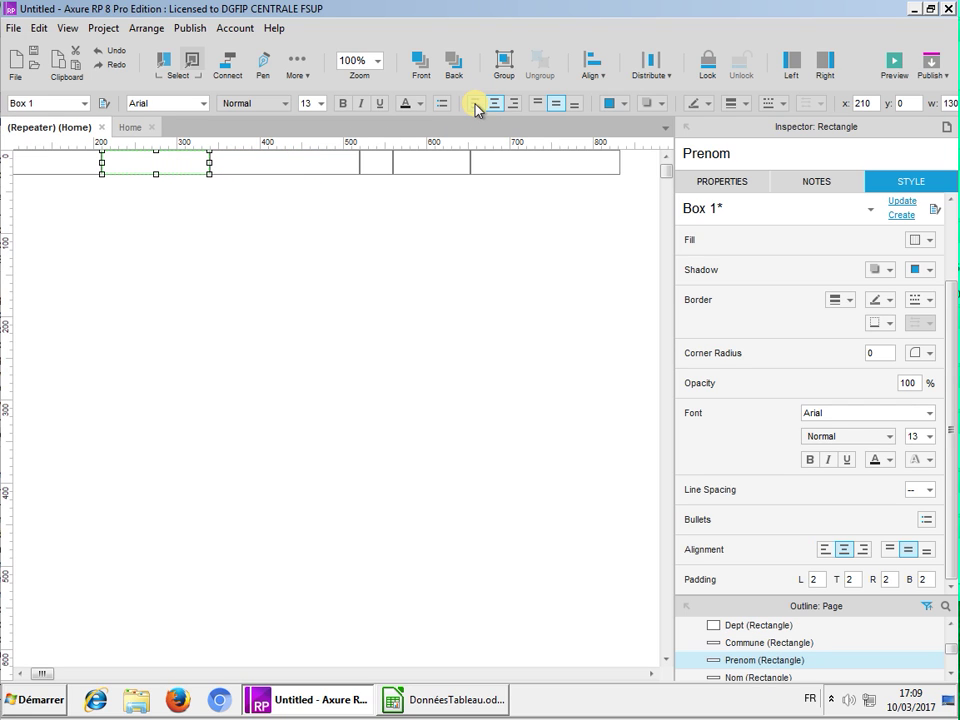
{"action": "left_click", "coordinate": [75, 165]}
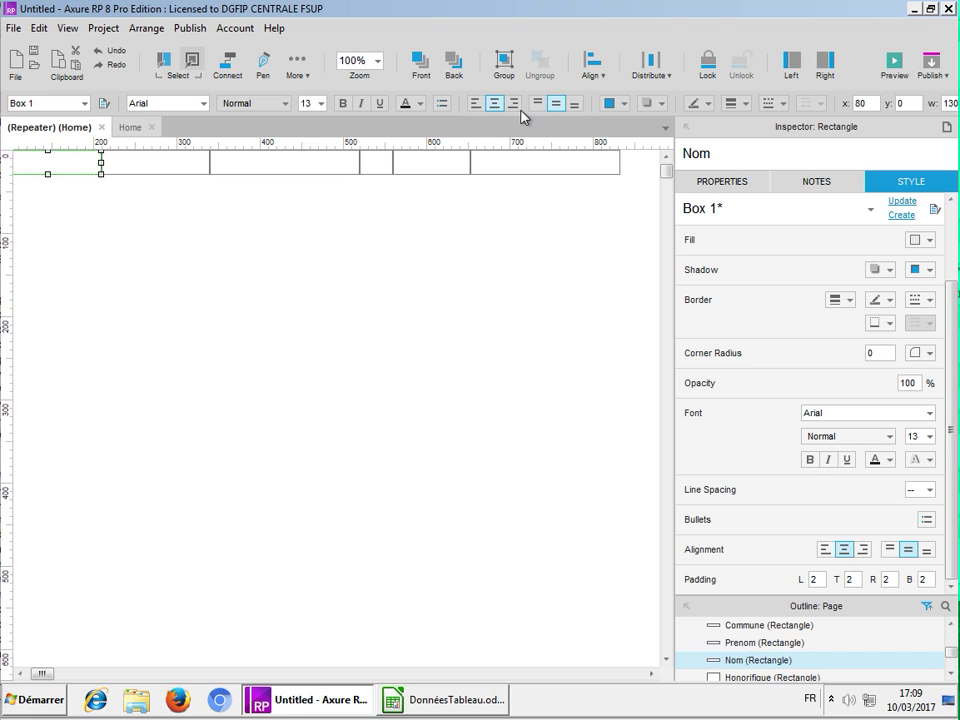
{"action": "left_click", "coordinate": [476, 103]}
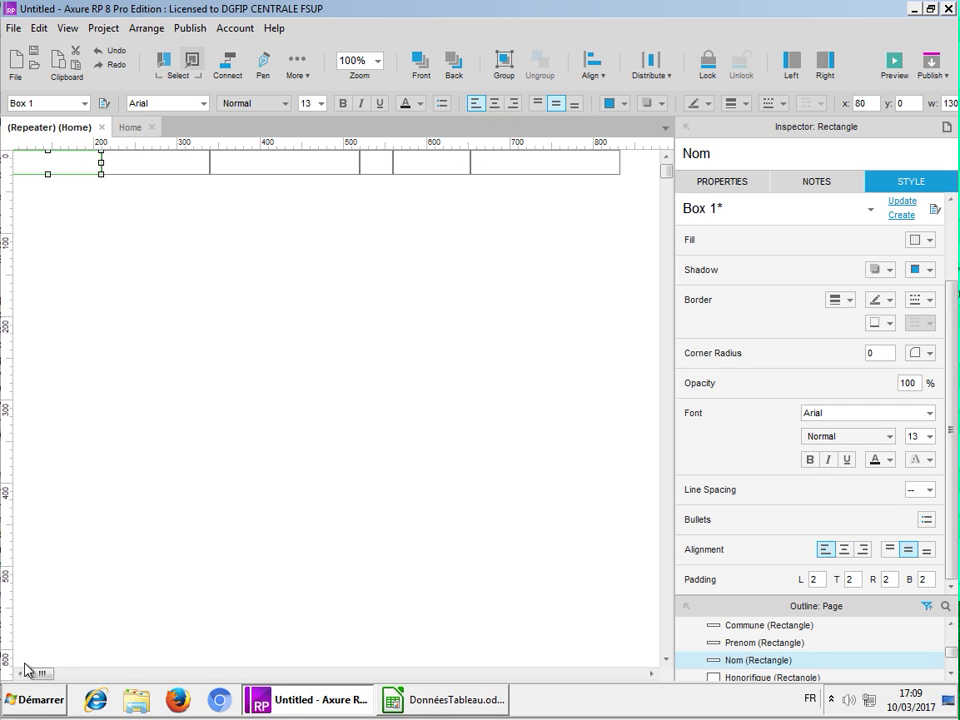
{"action": "left_click_drag", "start_coordinate": [42, 673], "coordinate": [30, 673]}
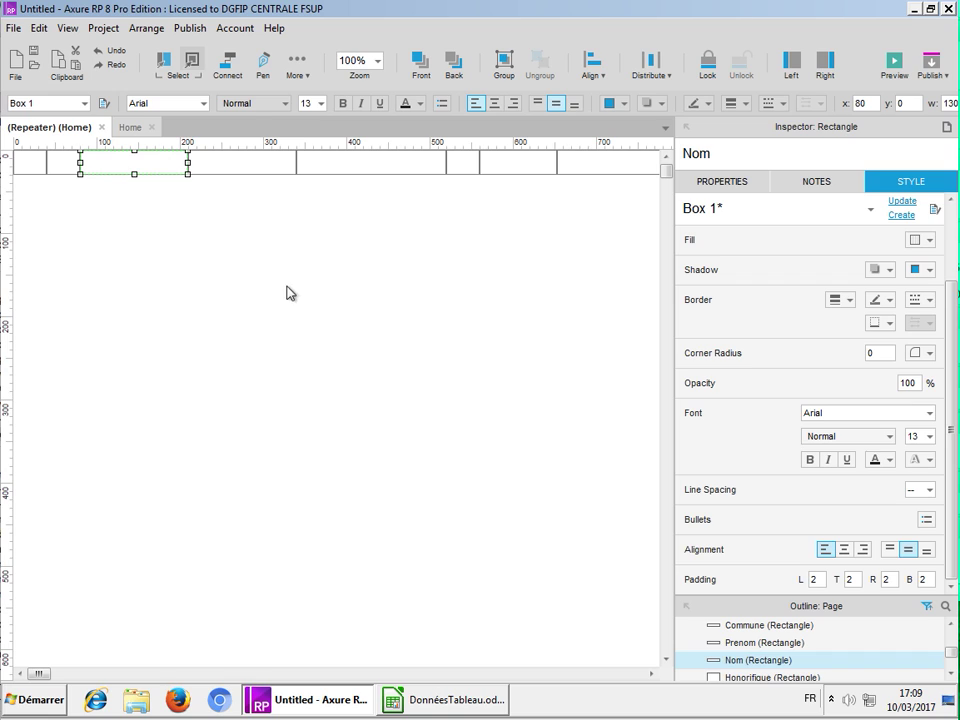
On the Home page, open Case 1 of the repeater's OnItemLoad event and its existing set-text action for editing
{"action": "left_click", "coordinate": [131, 127]}
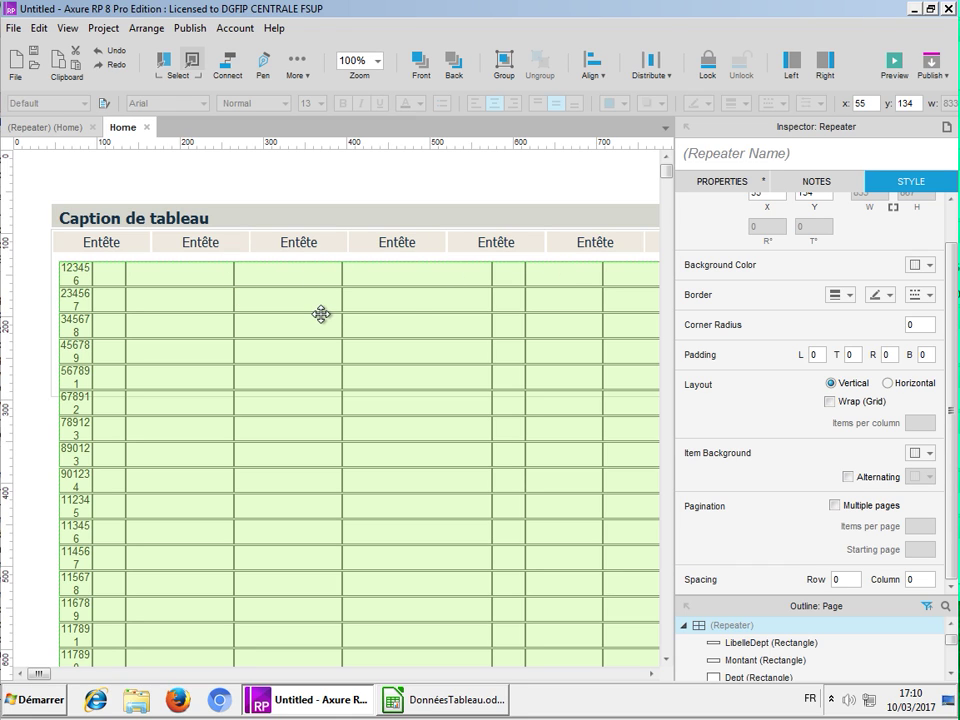
{"action": "left_click", "coordinate": [731, 185]}
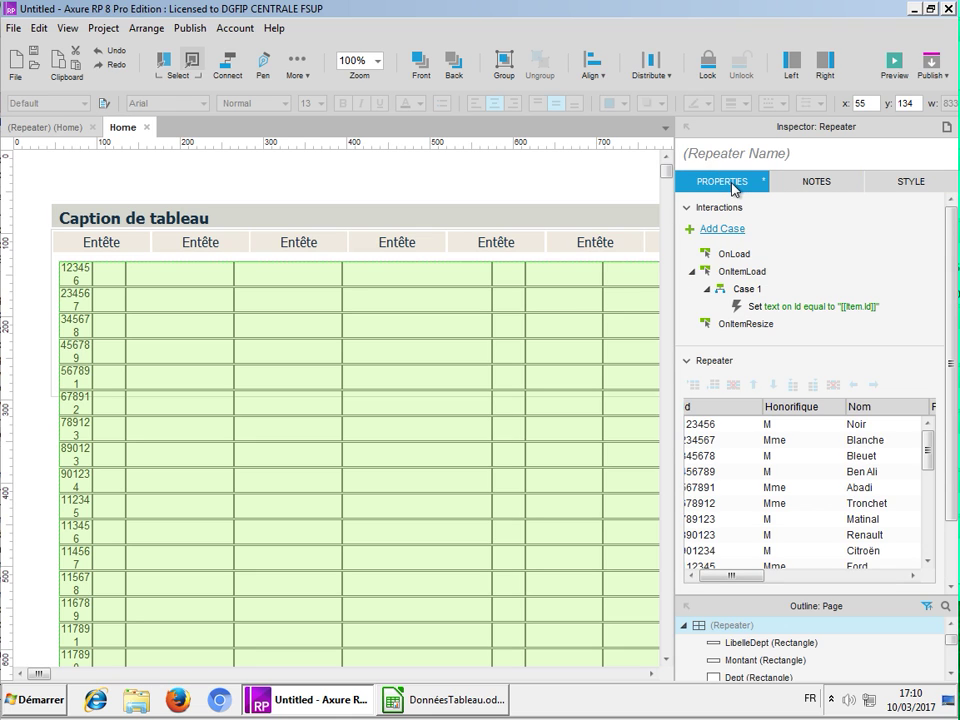
{"action": "double_click", "coordinate": [745, 289]}
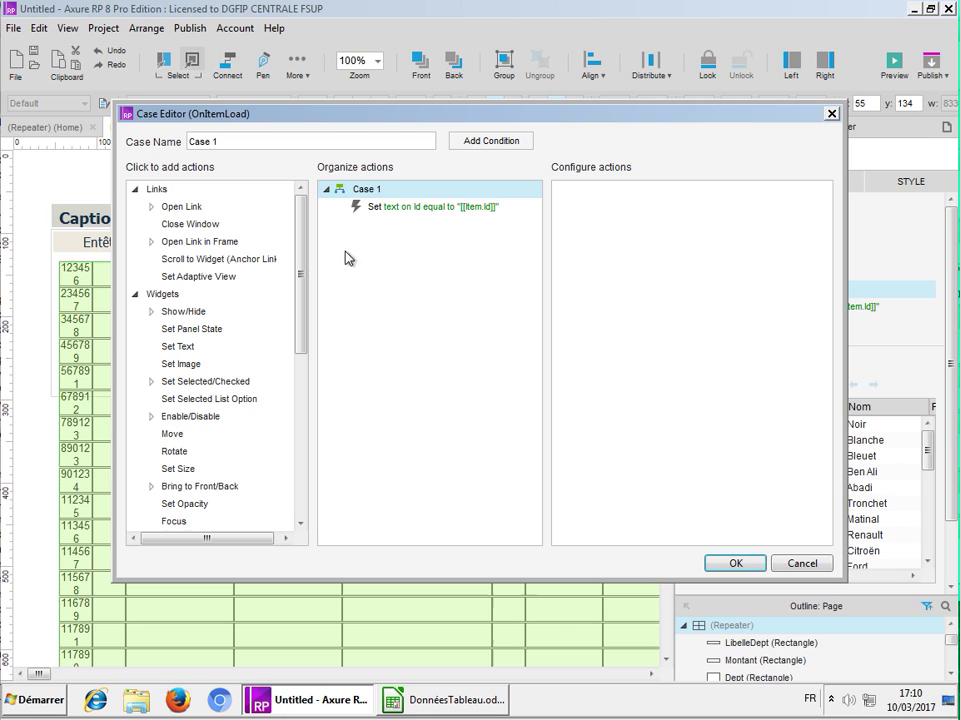
{"action": "left_click", "coordinate": [403, 210]}
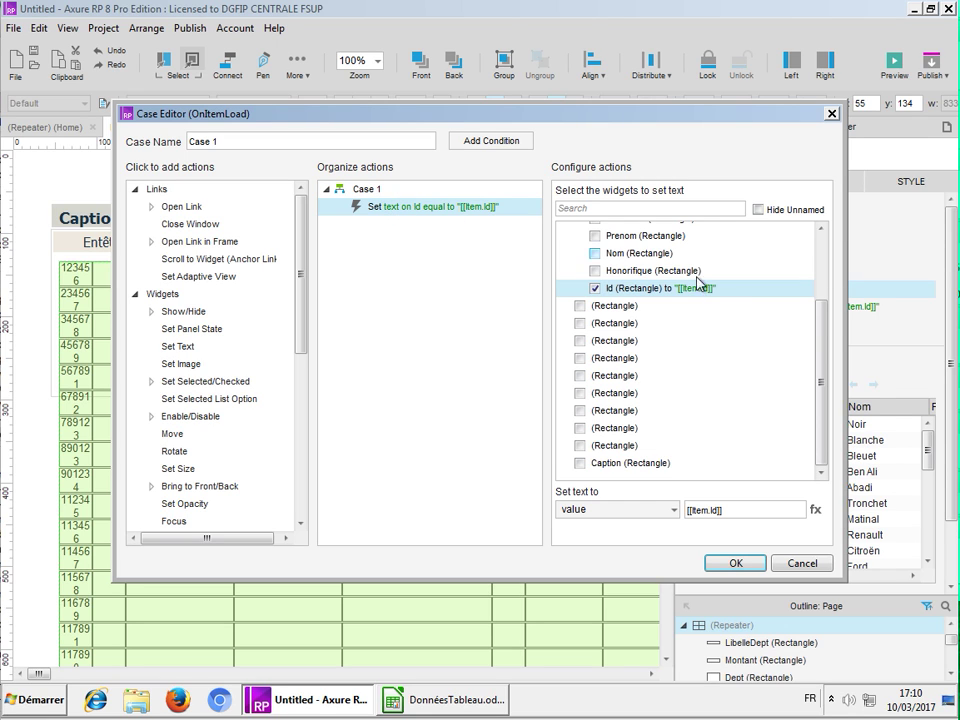
{"action": "left_click_drag", "start_coordinate": [827, 326], "coordinate": [836, 279]}
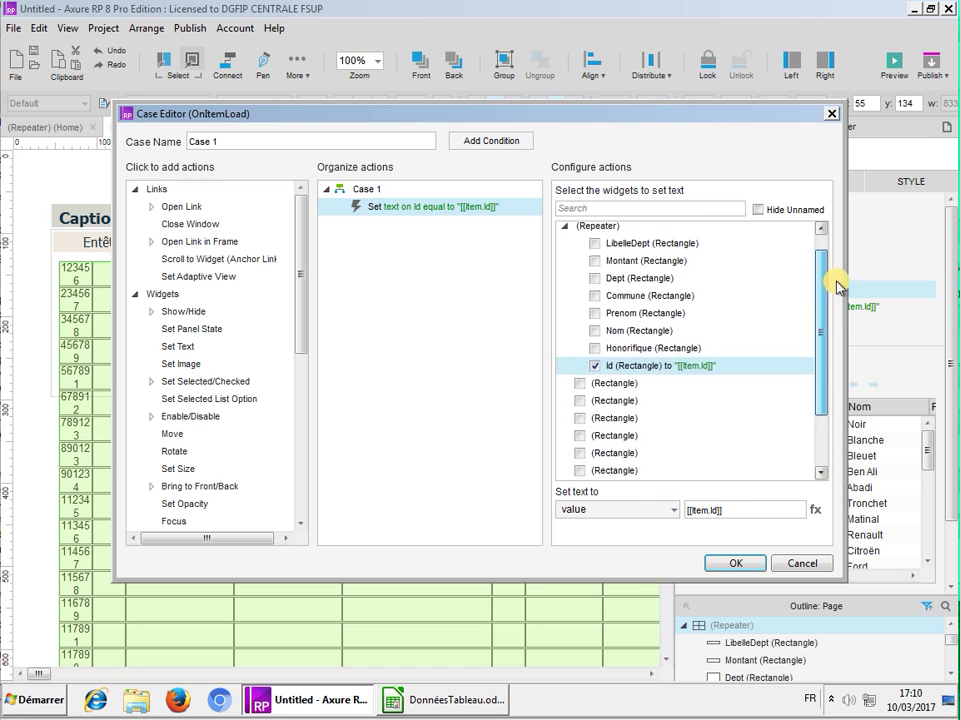
Add the Honorifique rectangle to the set-text action with the value [[Item.Honorifique]] and save the case
{"action": "left_click", "coordinate": [599, 359]}
{"action": "left_click", "coordinate": [597, 358]}
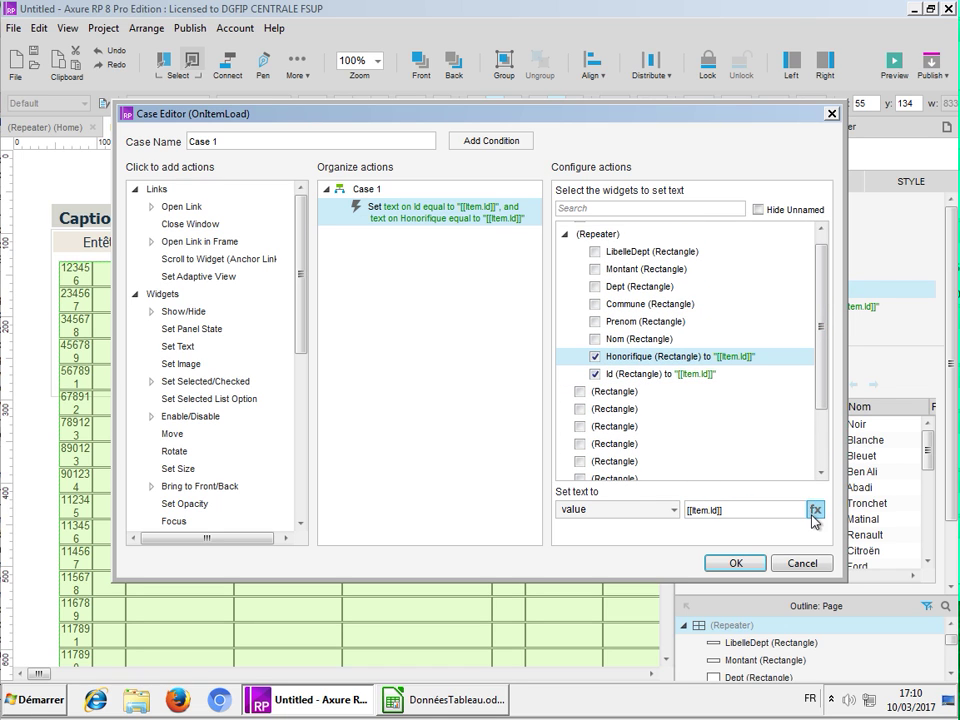
{"action": "left_click_drag", "start_coordinate": [793, 508], "coordinate": [682, 509]}
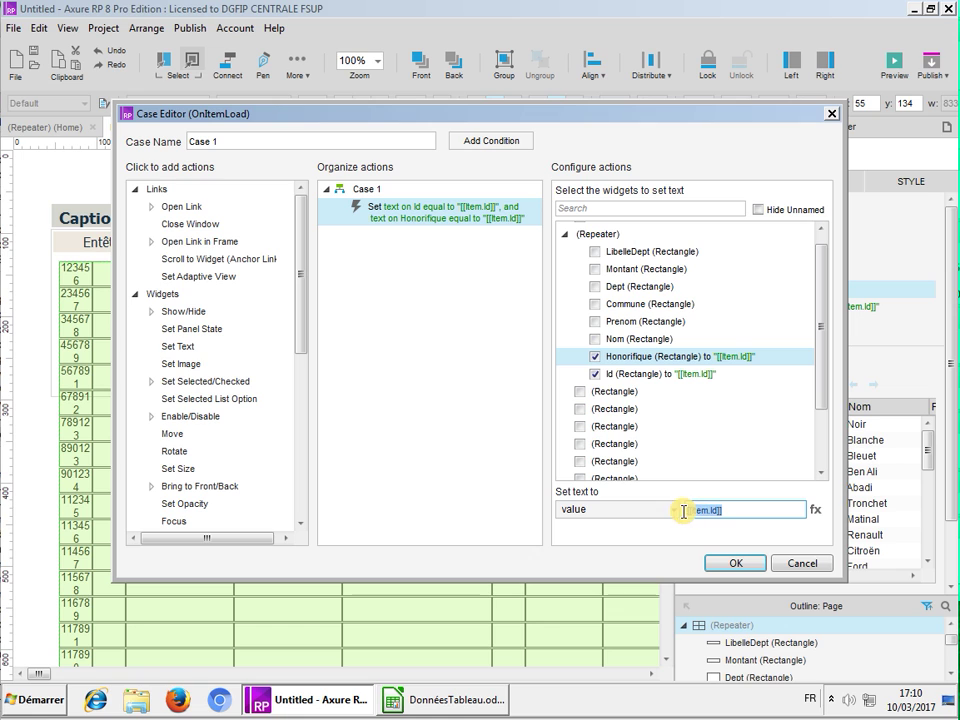
{"action": "key", "text": "BackSpace"}
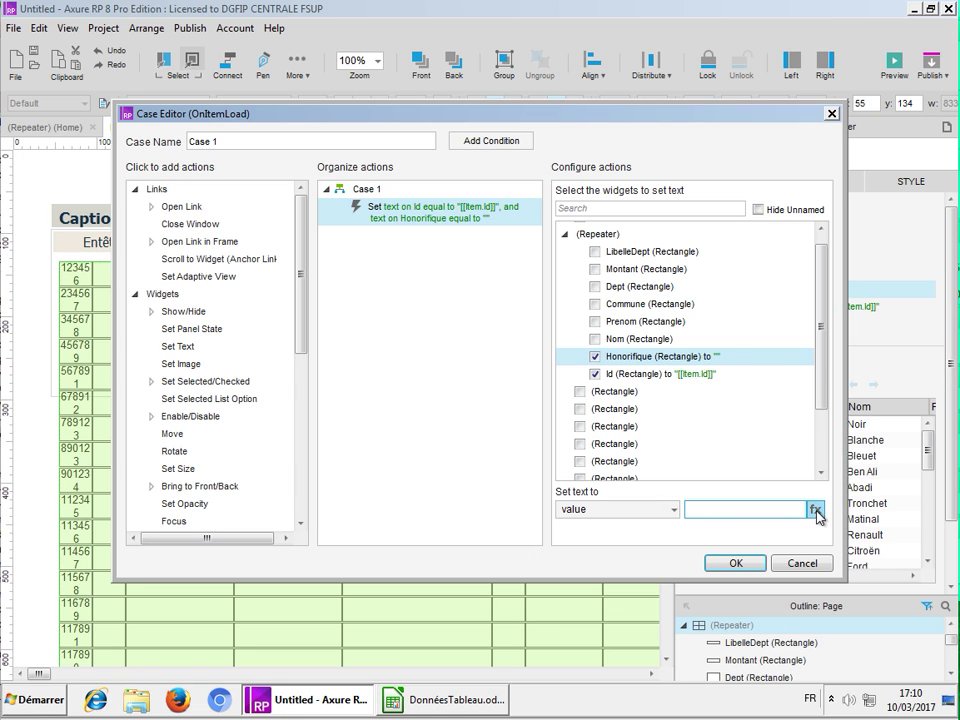
{"action": "left_click", "coordinate": [815, 509]}
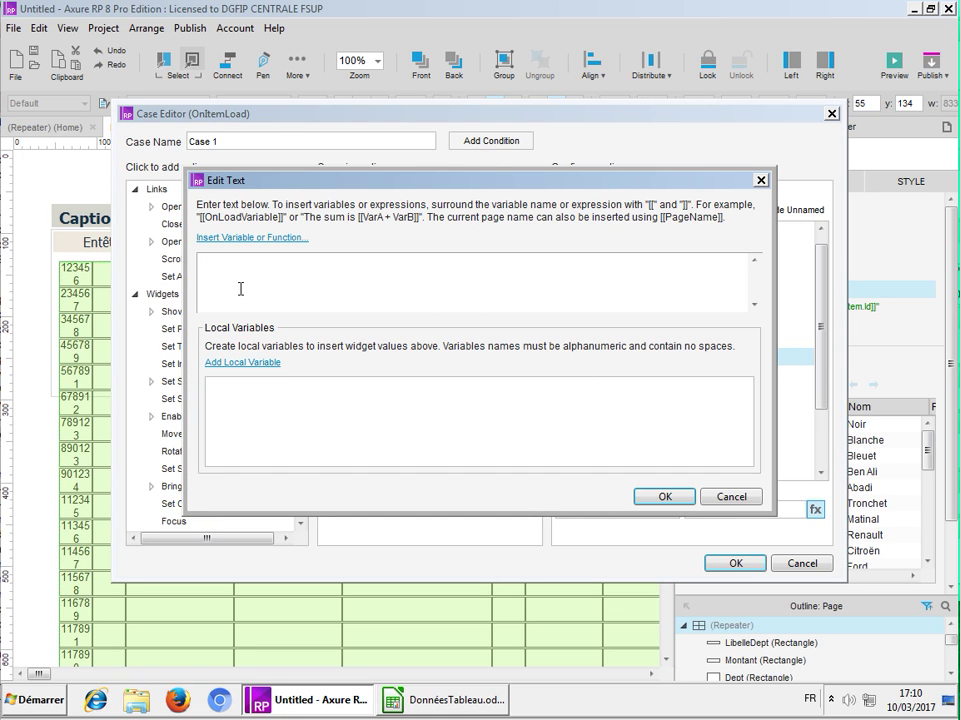
{"action": "left_click", "coordinate": [243, 238]}
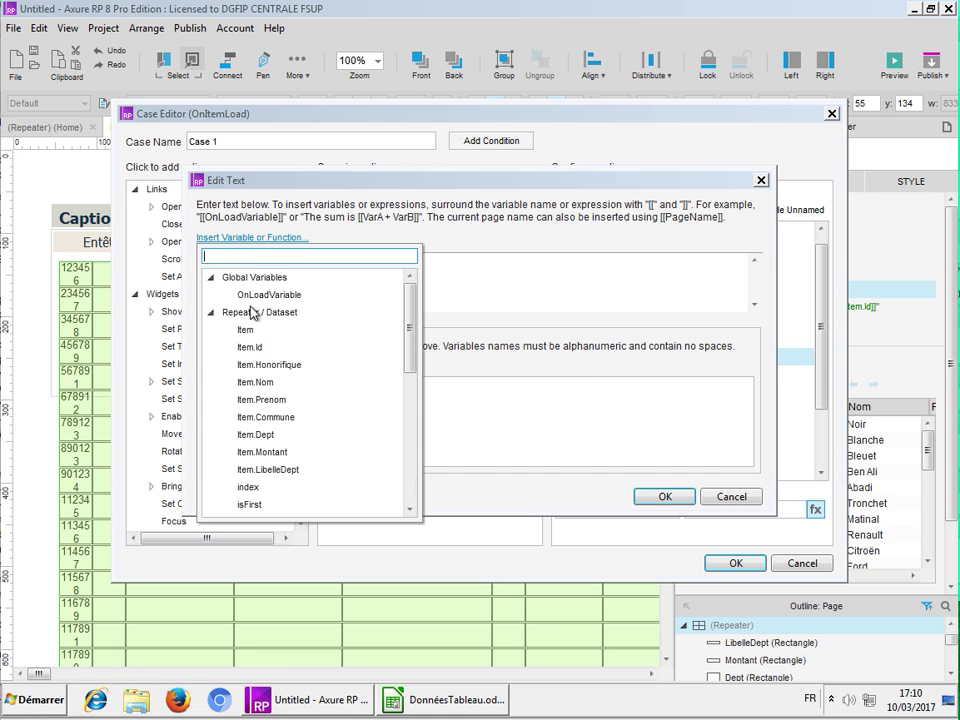
{"action": "left_click", "coordinate": [262, 365]}
{"action": "left_click", "coordinate": [677, 497]}
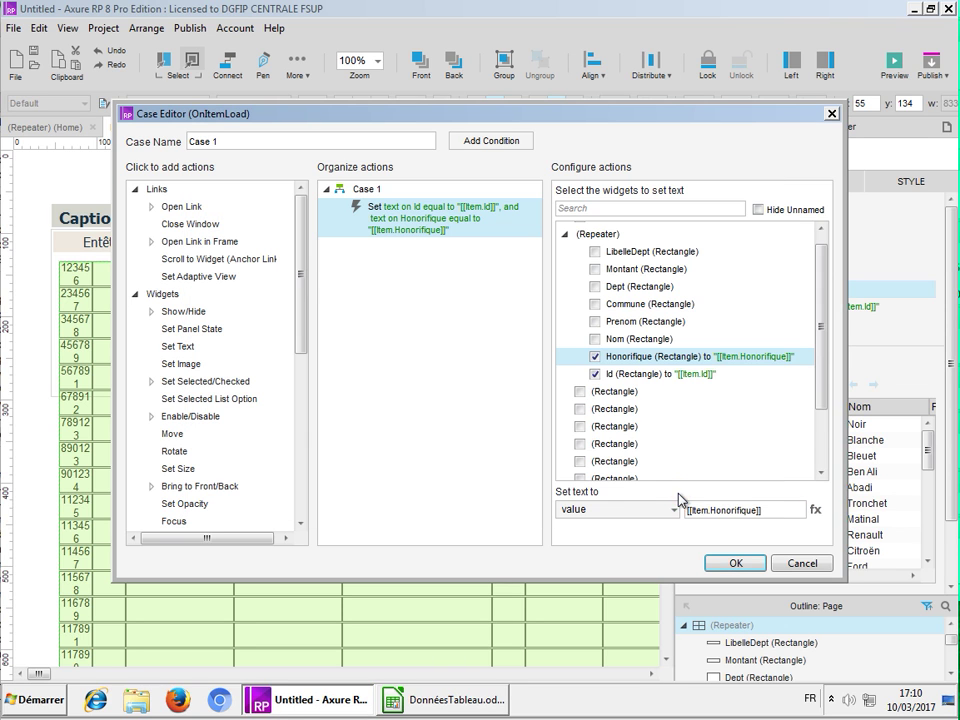
{"action": "left_click", "coordinate": [735, 562]}
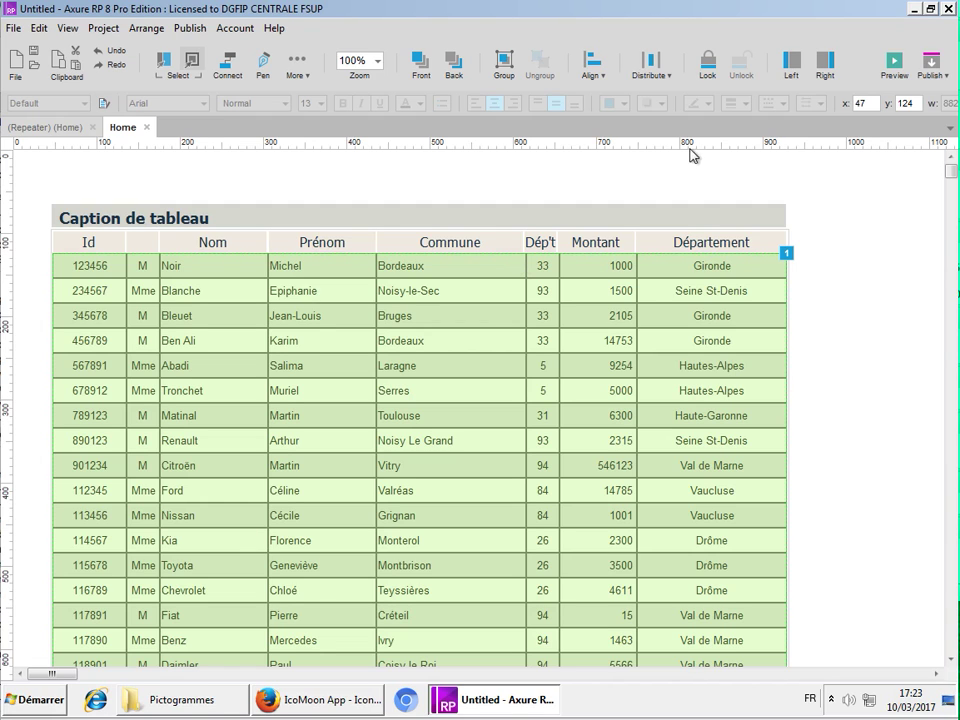
Preview the Home page in the browser, check the table's columns across its width, and close the preview
{"action": "left_click", "coordinate": [891, 66]}
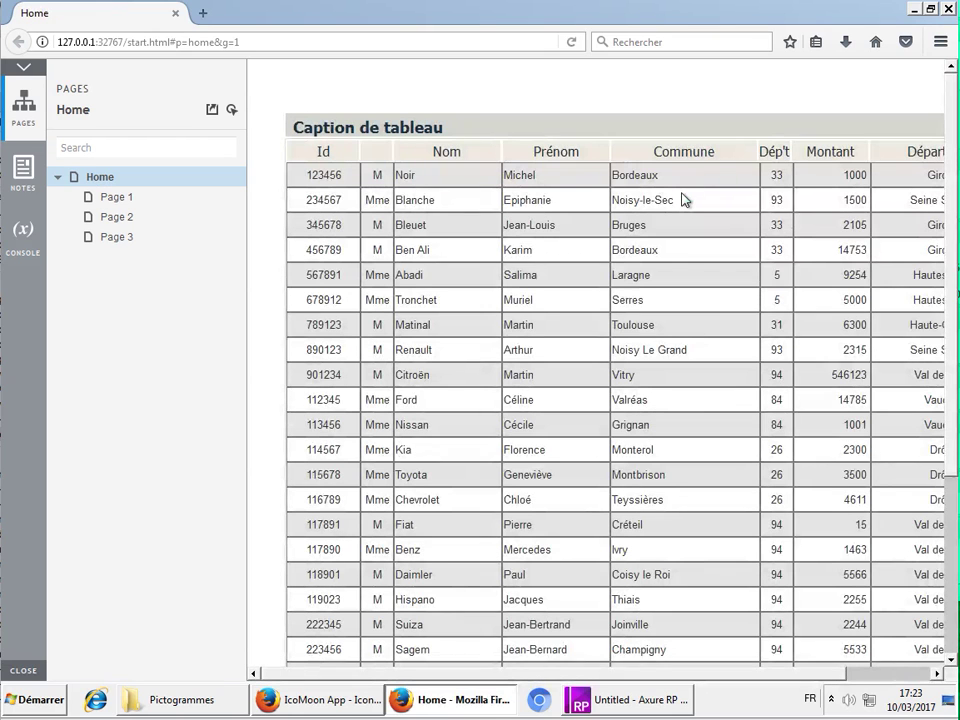
{"action": "scroll", "coordinate": [493, 673], "scroll_direction": "right", "scroll_amount": 2}
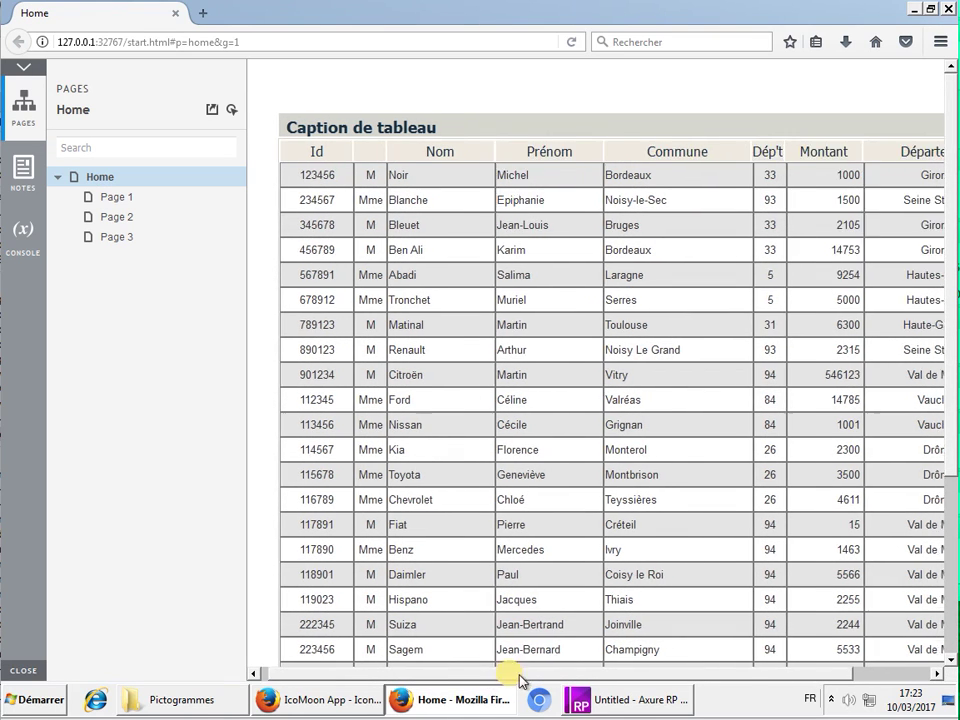
{"action": "scroll", "coordinate": [493, 672], "scroll_direction": "left", "scroll_amount": 3}
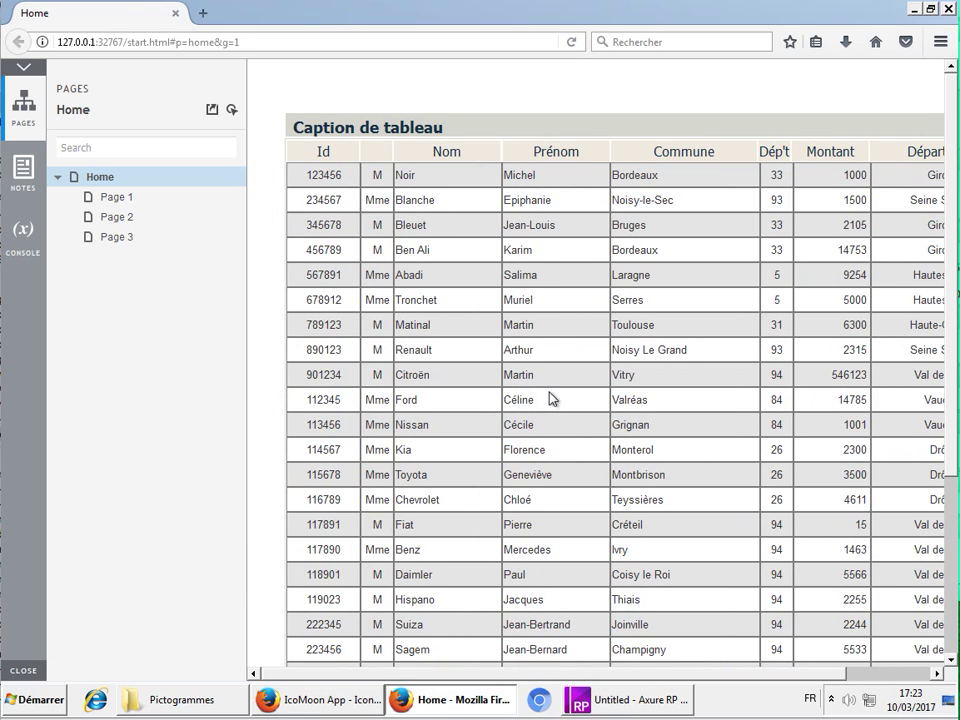
{"action": "left_click", "coordinate": [950, 10]}
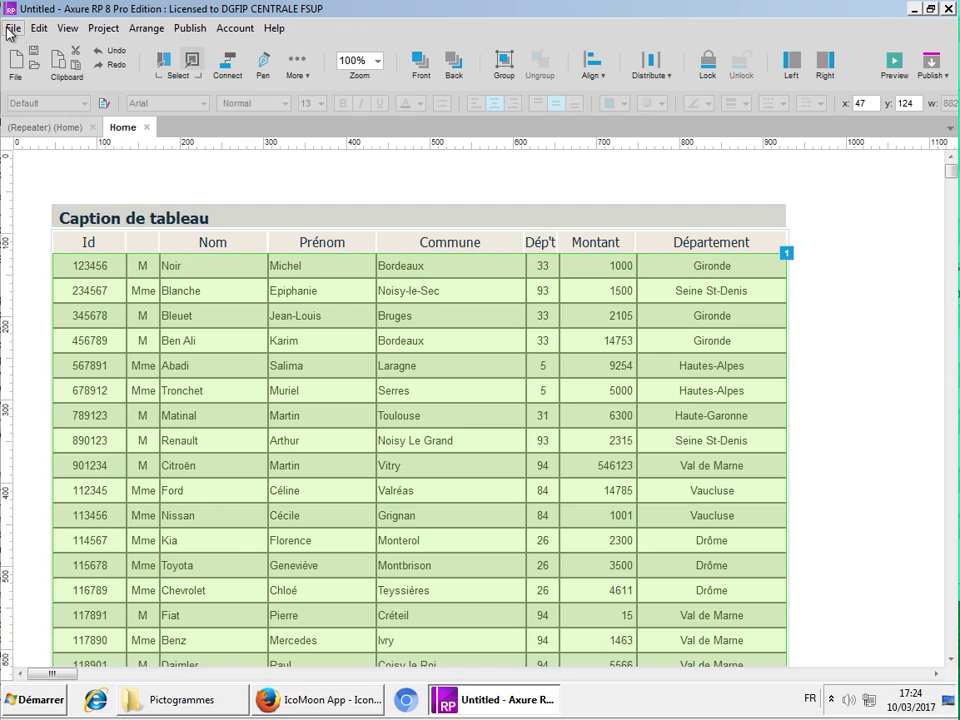
Save the project to the desktop (Bureau) as an Axure RP file named RepeaterExamples
{"action": "left_click", "coordinate": [12, 28]}
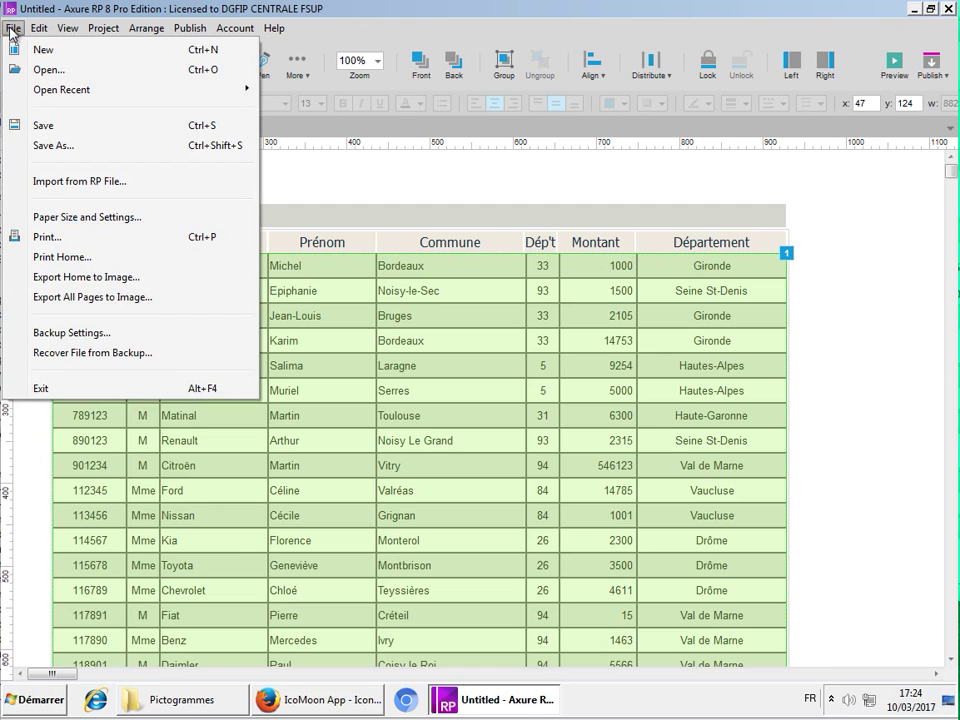
{"action": "left_click", "coordinate": [40, 145]}
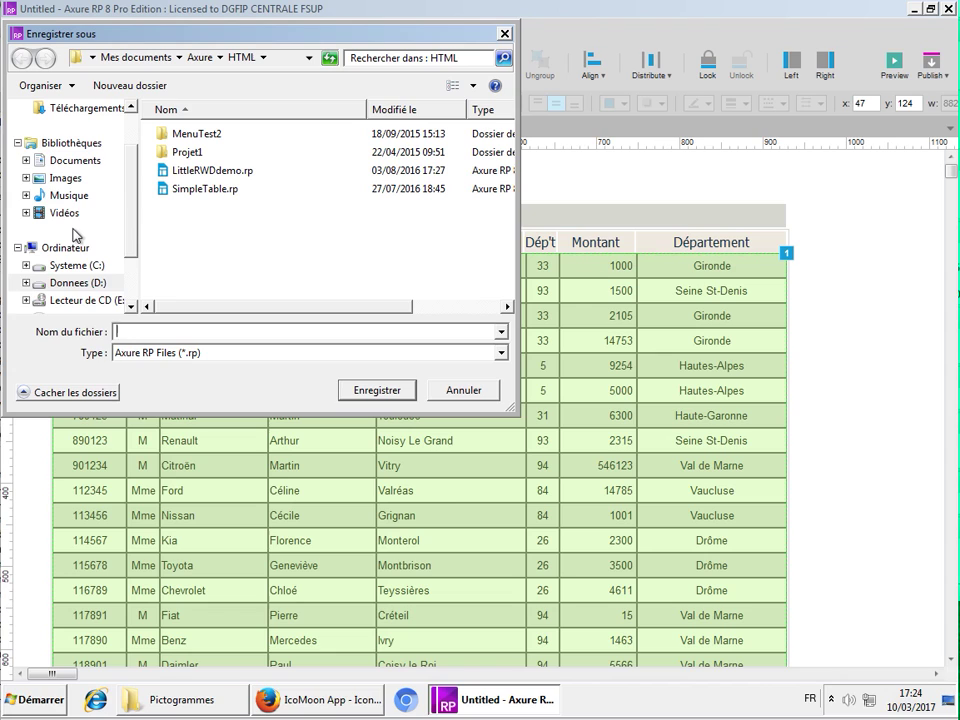
{"action": "scroll", "coordinate": [132, 189], "scroll_direction": "up", "scroll_amount": 2}
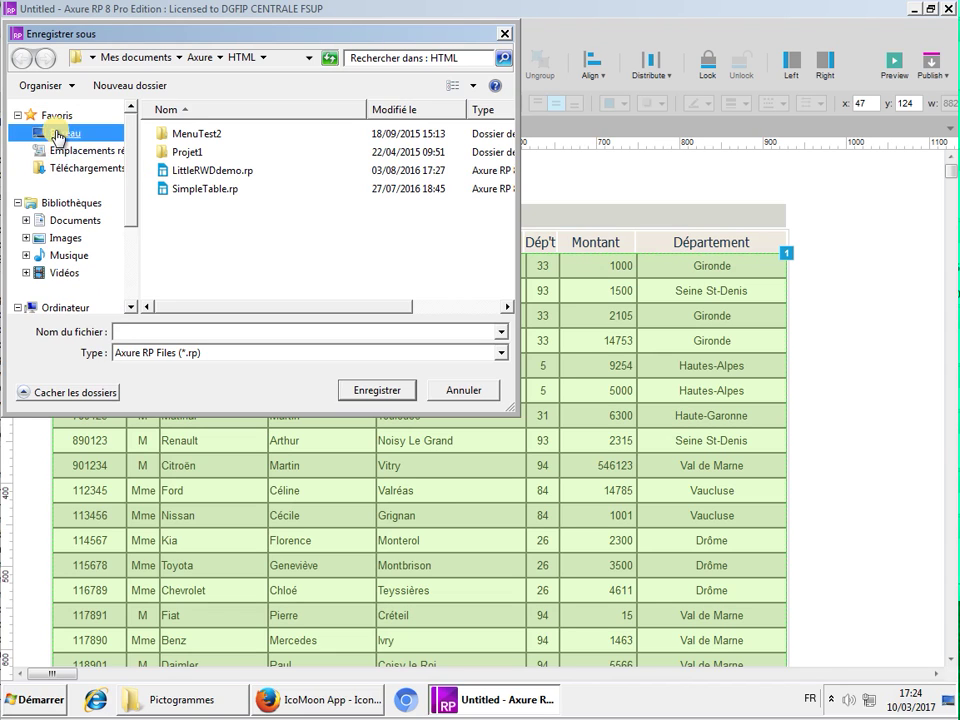
{"action": "left_click", "coordinate": [66, 132]}
{"action": "left_click", "coordinate": [188, 332]}
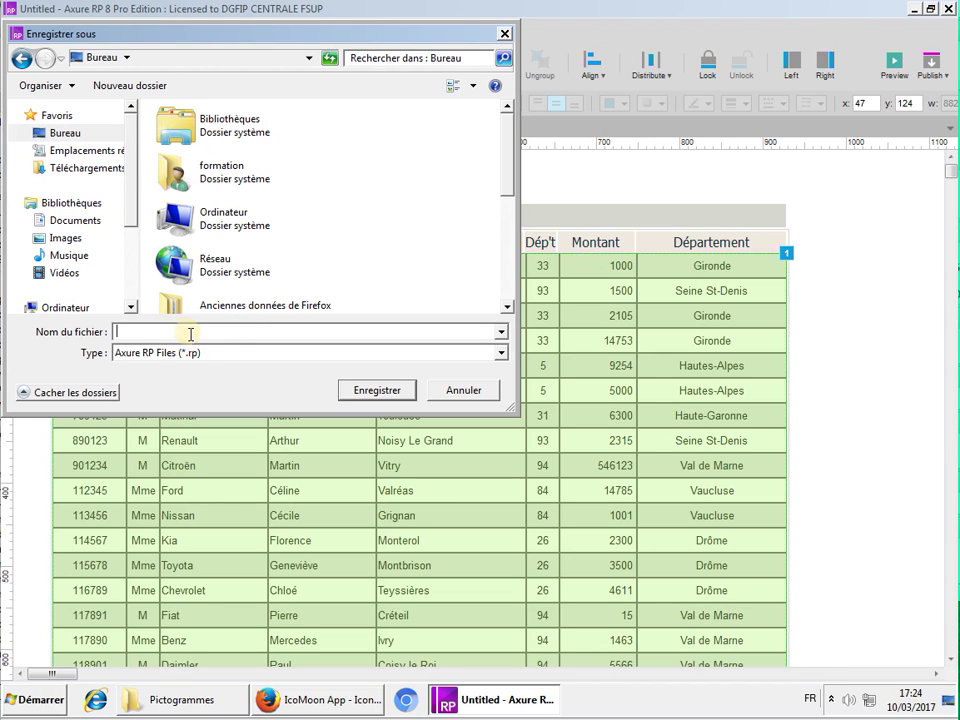
{"action": "type", "text": "Ex"}
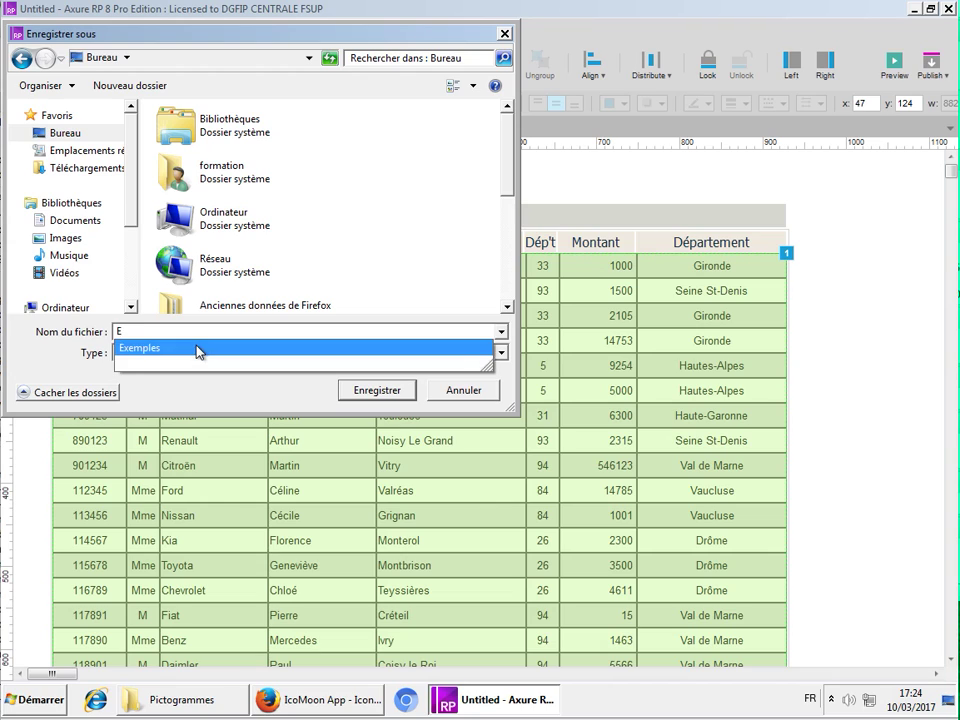
{"action": "key", "text": "BackSpace"}
{"action": "key", "text": "BackSpace"}
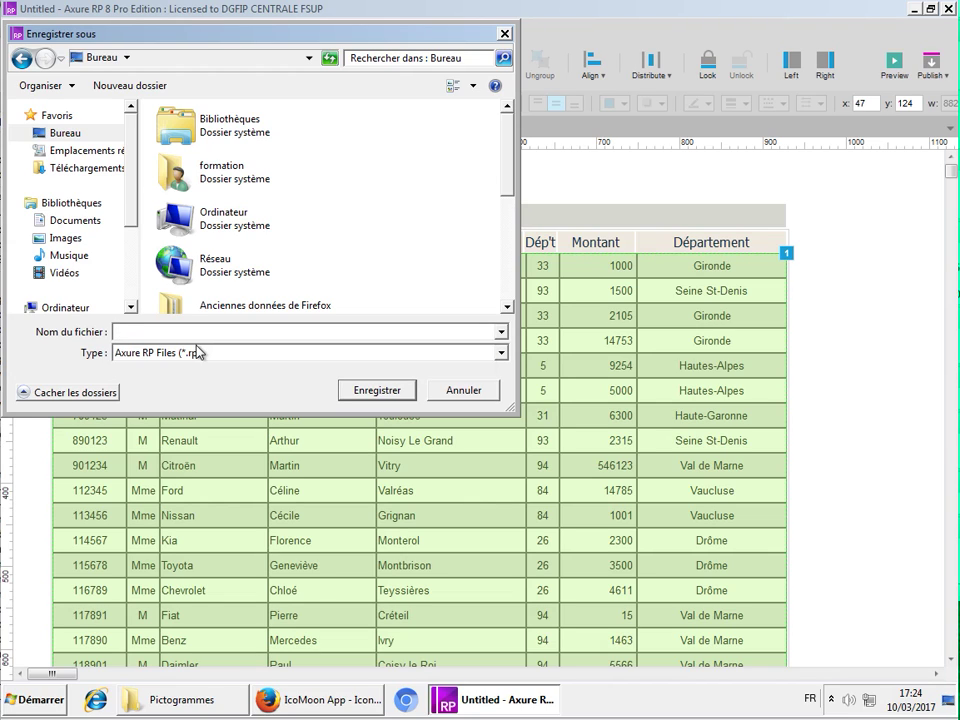
{"action": "type", "text": "RepeaterExamples"}
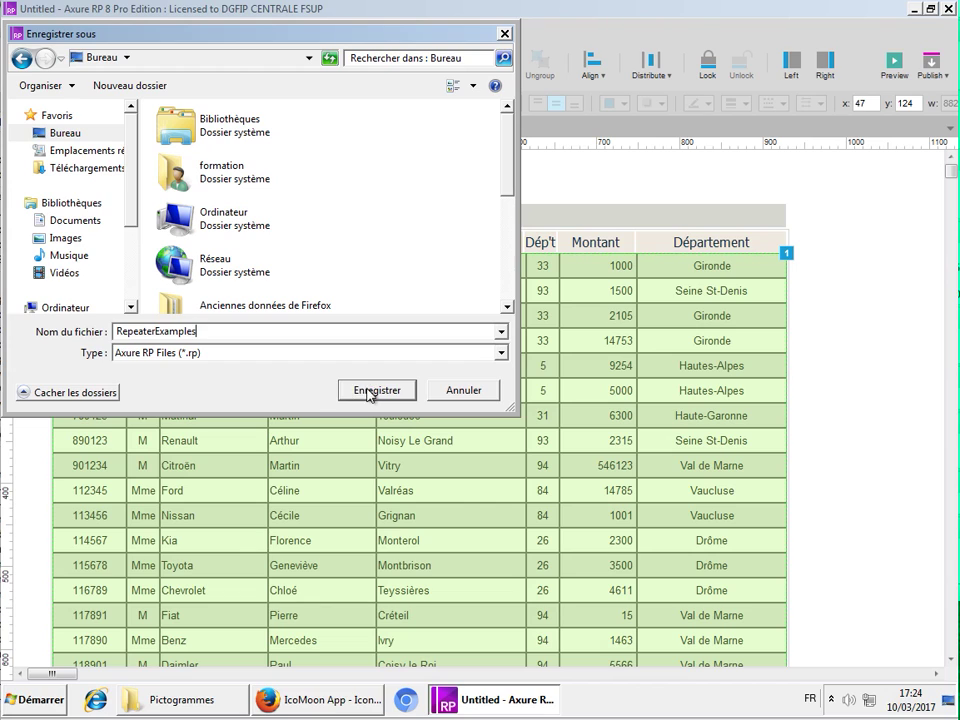
{"action": "left_click", "coordinate": [370, 391]}
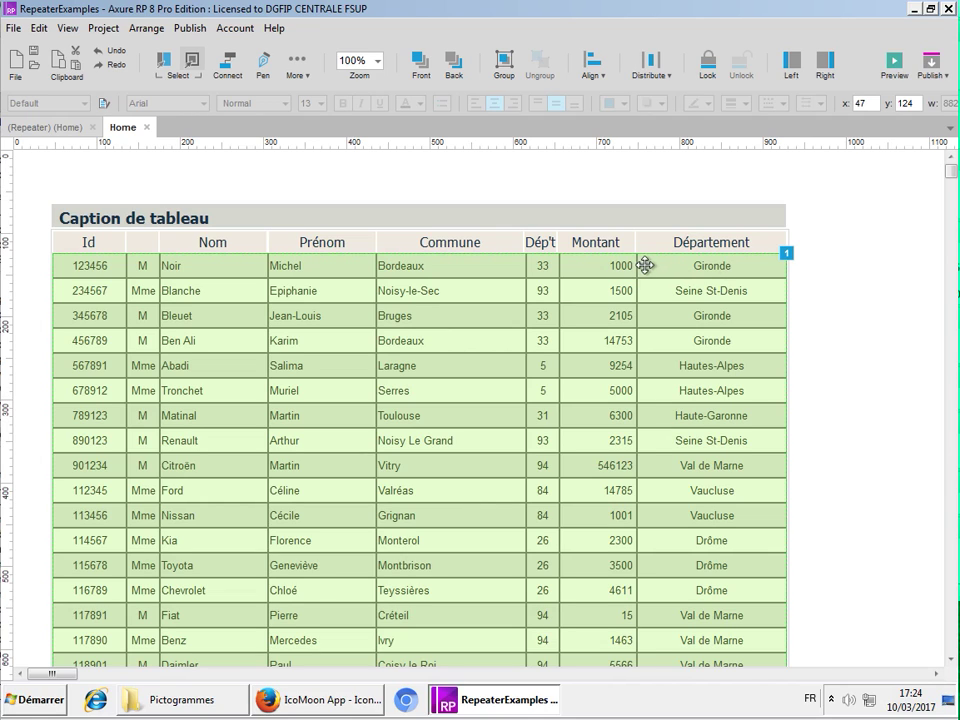
In the repeater item, duplicate the Dept rectangle at x 882, y 0, and name the copy Modif
{"action": "left_click", "coordinate": [48, 129]}
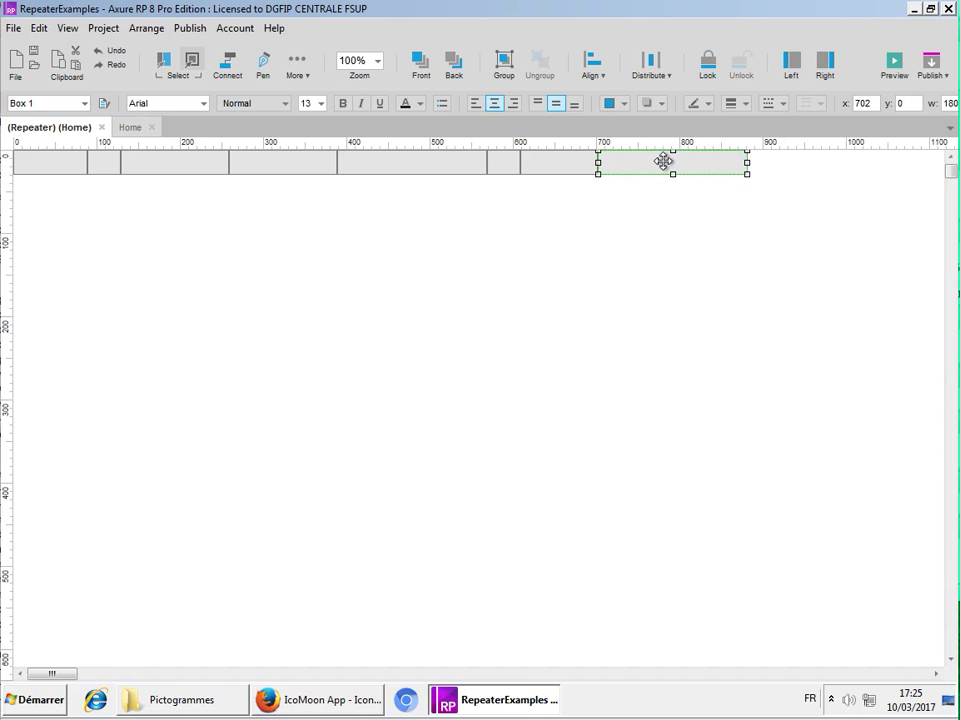
{"action": "left_click", "coordinate": [505, 163]}
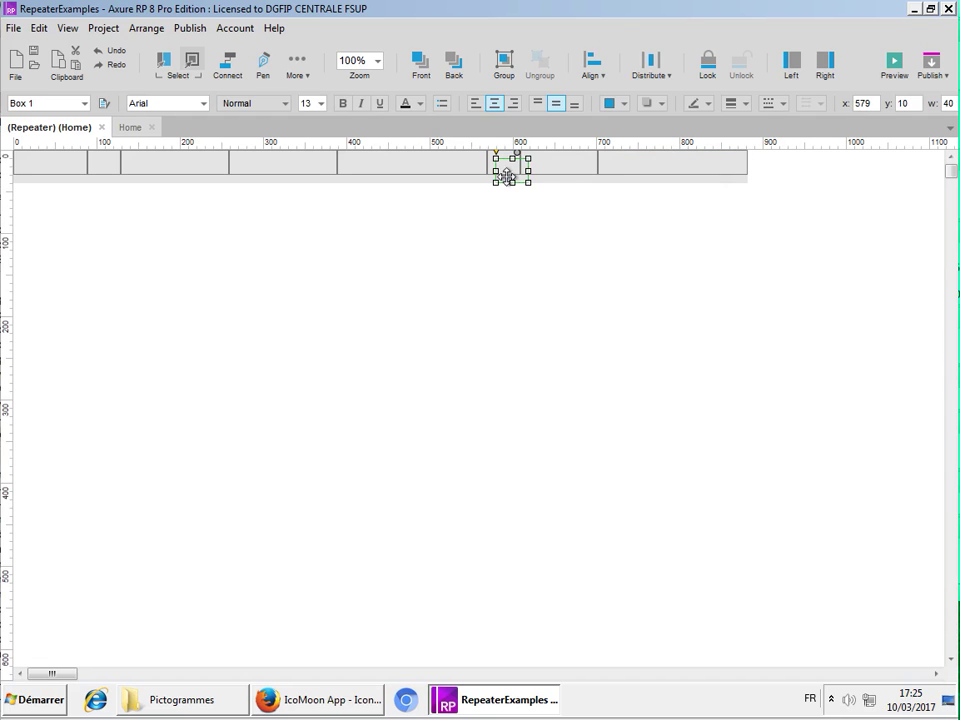
{"action": "left_click_drag", "start_coordinate": [508, 168], "coordinate": [760, 175]}
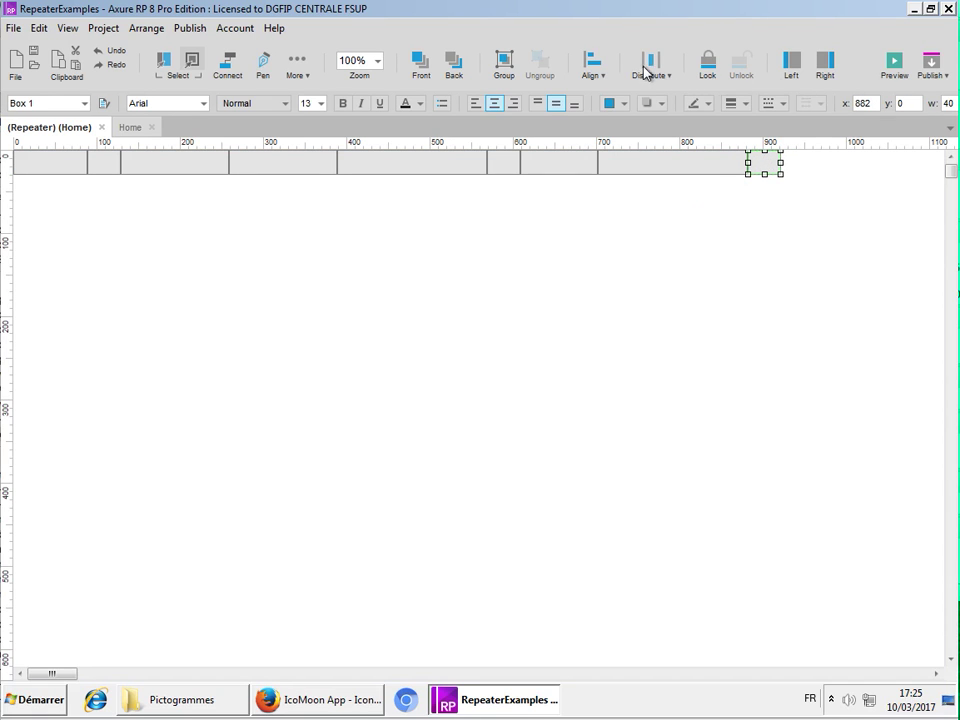
{"action": "left_click", "coordinate": [824, 66]}
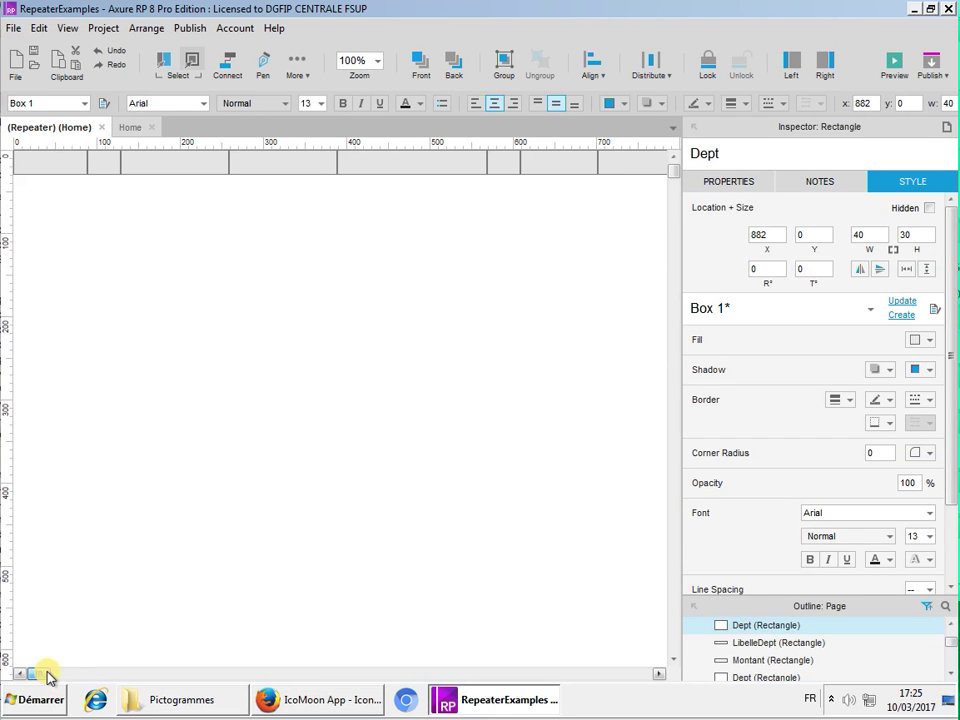
{"action": "left_click_drag", "start_coordinate": [43, 675], "coordinate": [60, 674]}
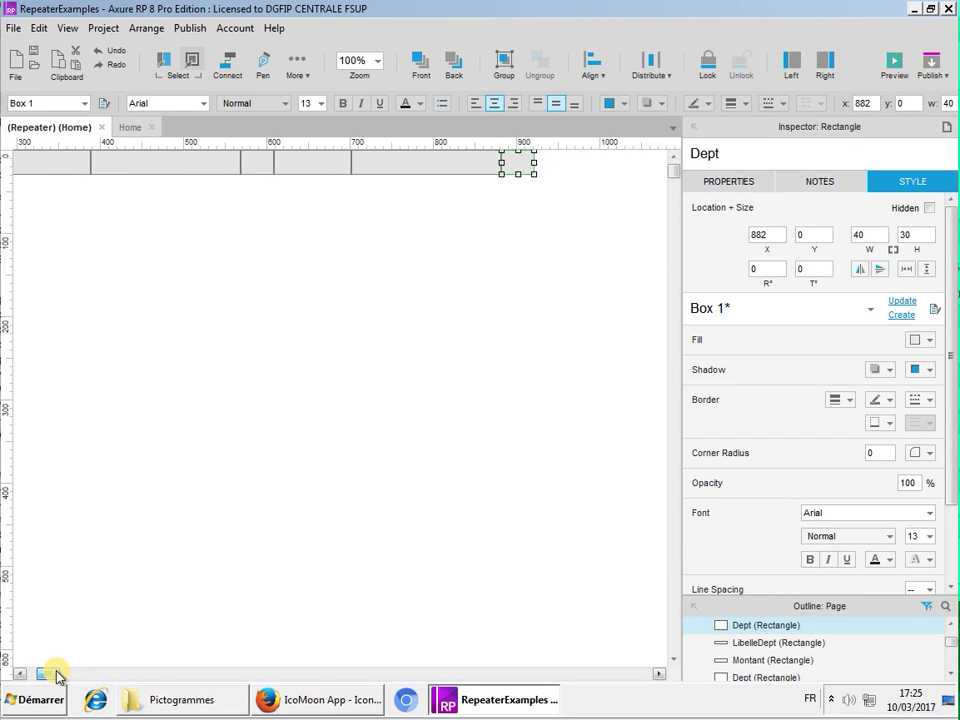
{"action": "double_click", "coordinate": [742, 153]}
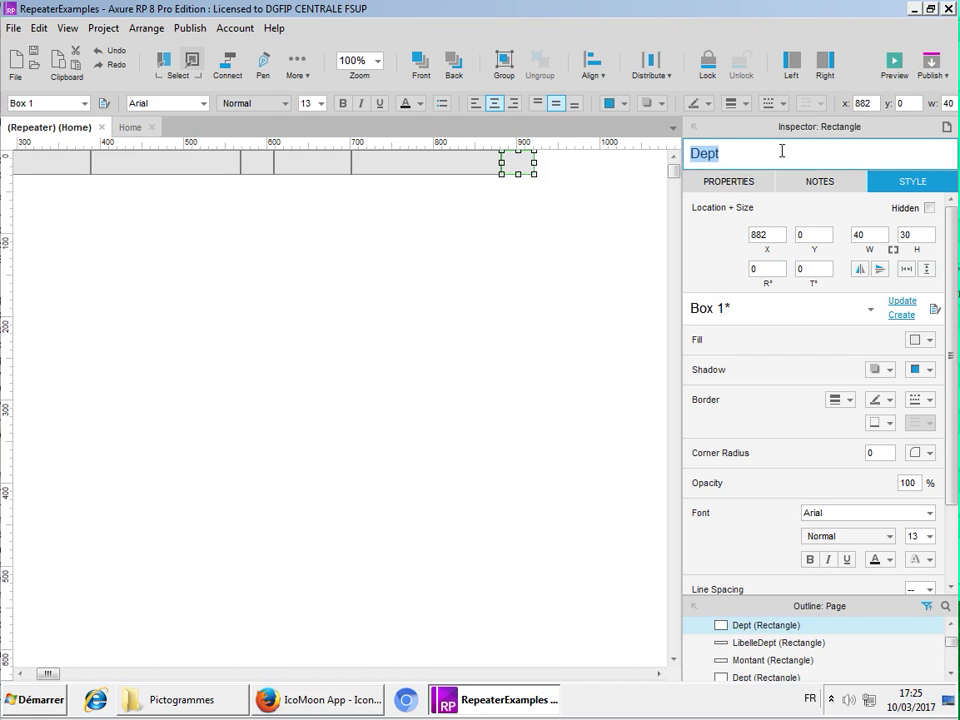
{"action": "type", "text": "Modif"}
Duplicate the Modif rectangle at x 922, y 0, directly beside the original, and name the copy Suppr
{"action": "left_click", "coordinate": [518, 162]}
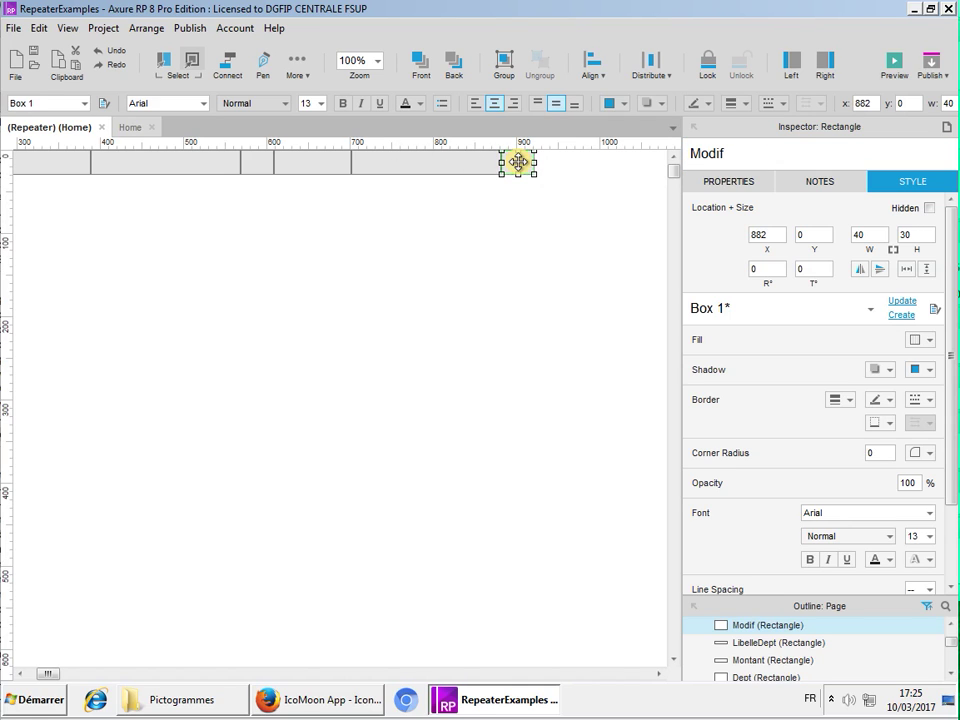
{"action": "key", "text": "ctrl+d"}
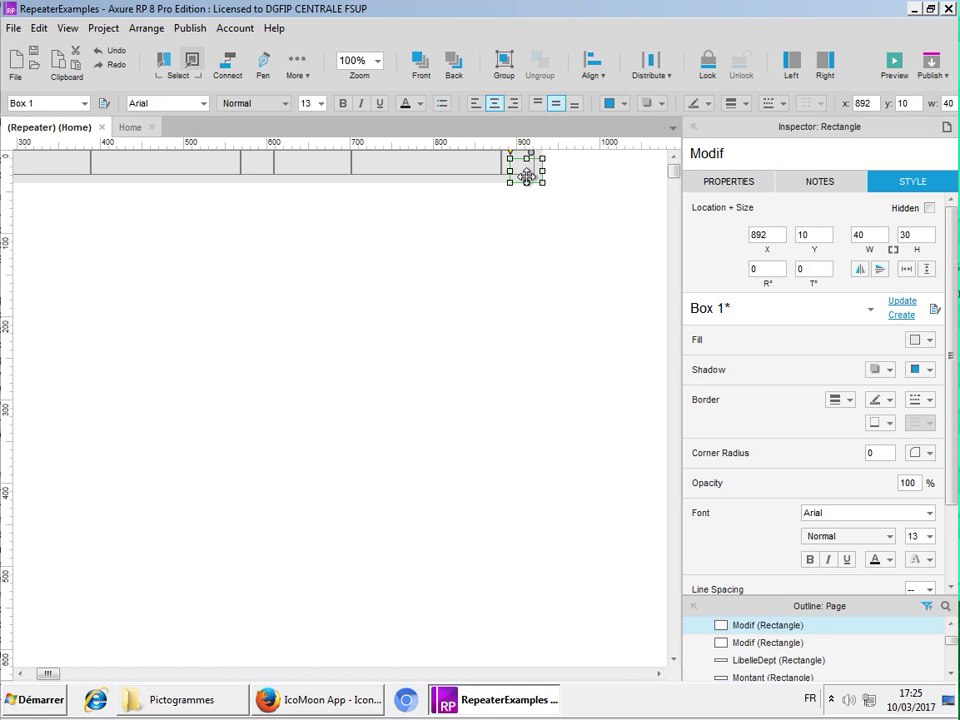
{"action": "left_click_drag", "start_coordinate": [527, 176], "coordinate": [550, 166]}
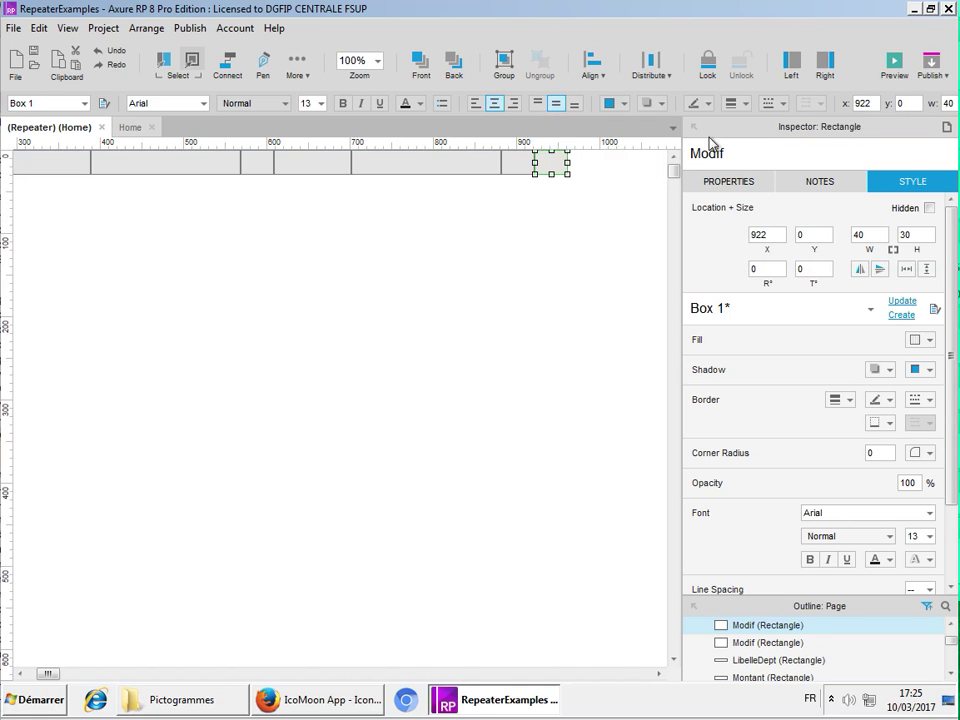
{"action": "left_click", "coordinate": [702, 150]}
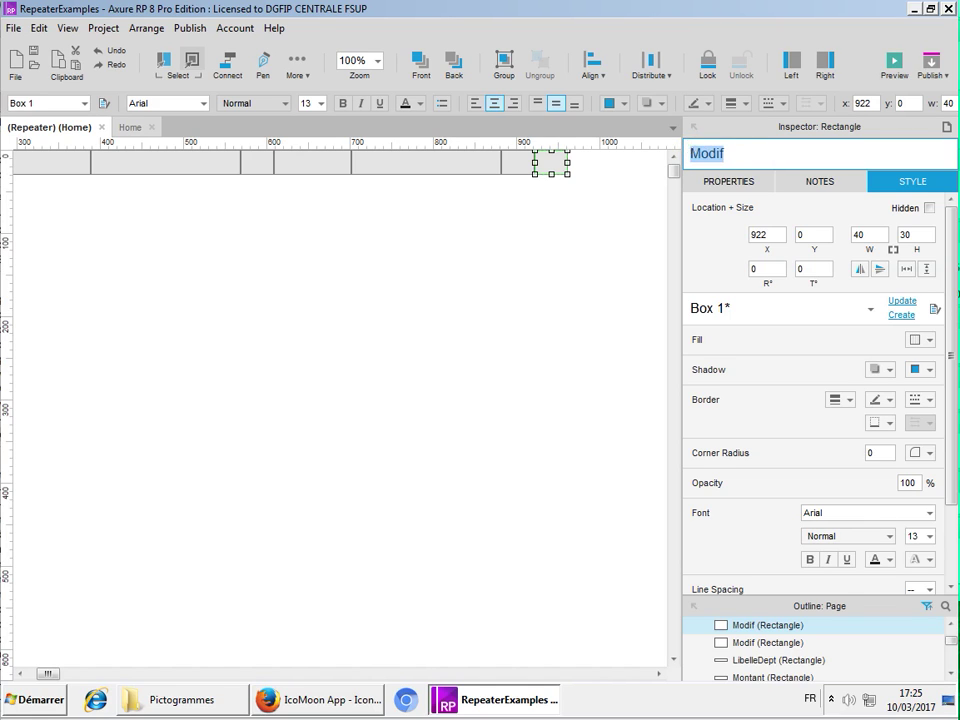
{"action": "type", "text": "Suppr"}
Insert modifier.png from the Pictogrammes folder onto the Modif rectangle, at x 890, y 3
{"action": "left_click", "coordinate": [221, 707]}
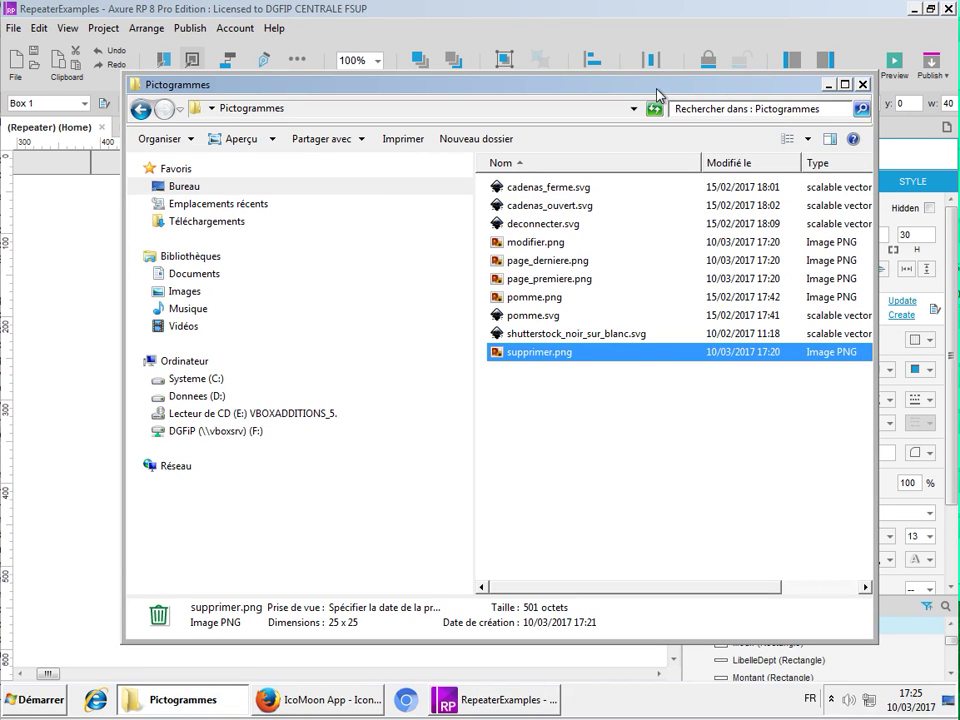
{"action": "left_click_drag", "start_coordinate": [651, 90], "coordinate": [548, 244]}
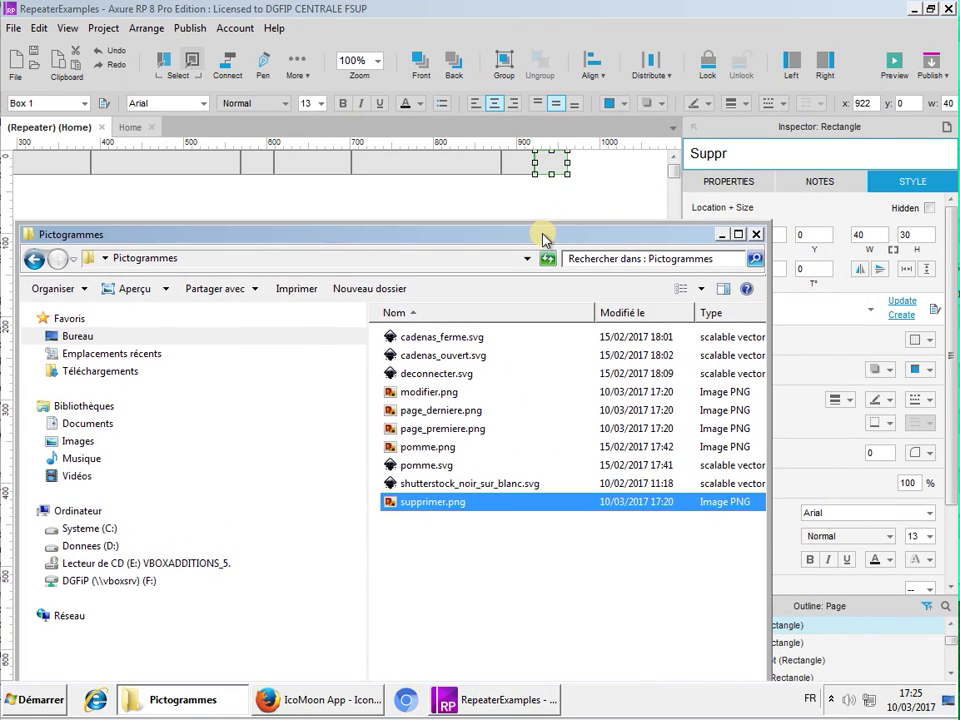
{"action": "left_click", "coordinate": [431, 395]}
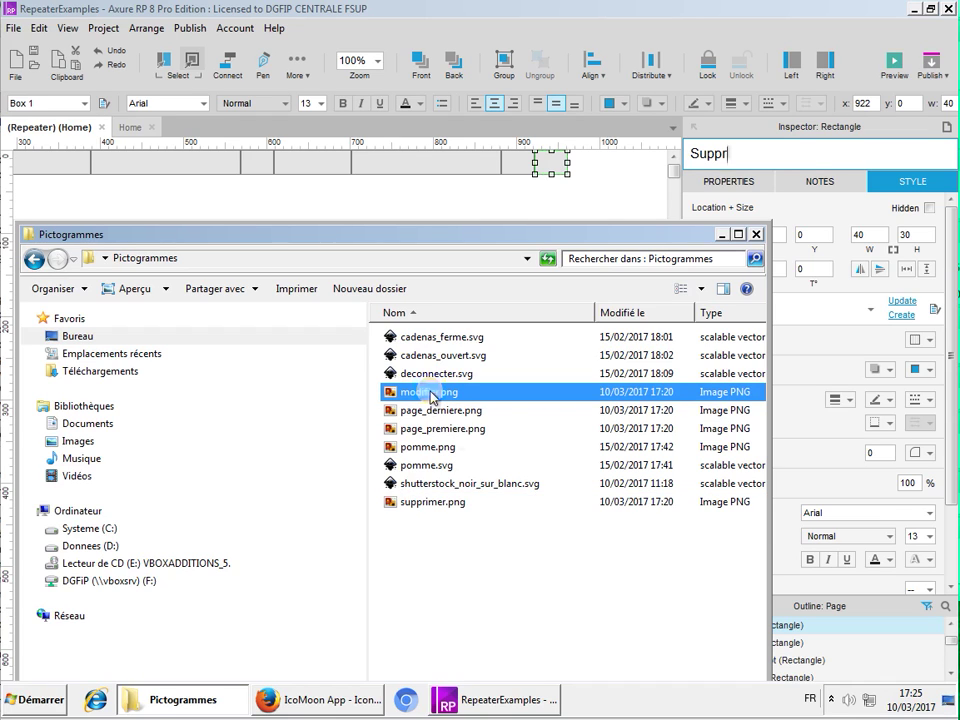
{"action": "mouse_move", "coordinate": [431, 395]}
{"action": "left_mouse_down"}
{"action": "mouse_move", "coordinate": [495, 343]}
{"action": "mouse_move", "coordinate": [499, 204]}
{"action": "mouse_move", "coordinate": [530, 193]}
{"action": "mouse_move", "coordinate": [518, 162]}
{"action": "left_mouse_up"}
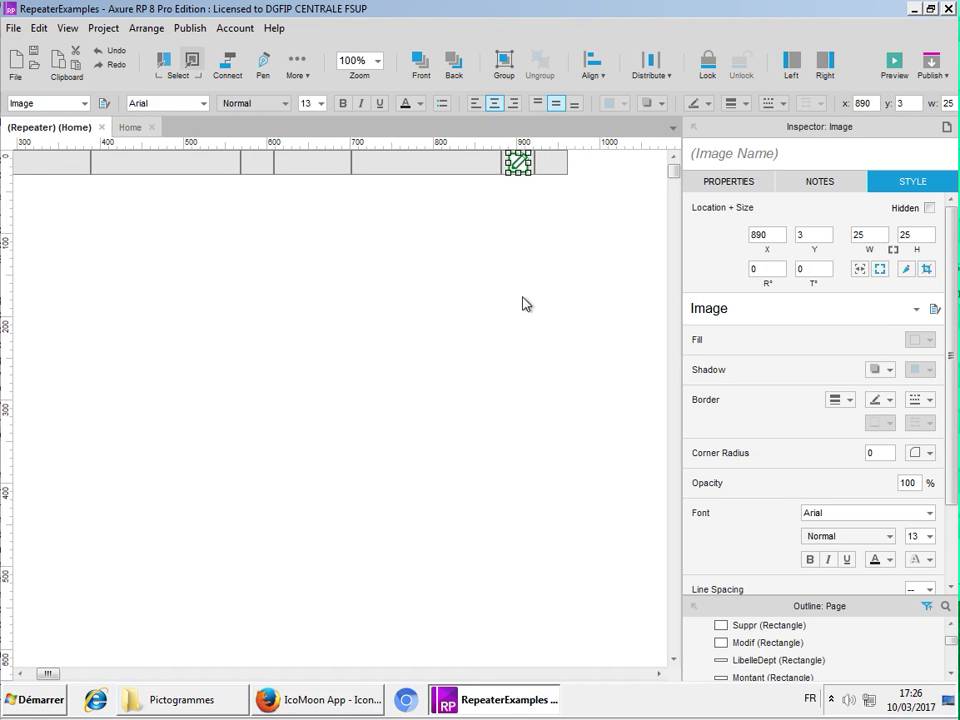
Insert supprimer.png from the Pictogrammes folder onto the Suppr rectangle and nudge it to x 929, y 1
{"action": "key", "text": "alt+Tab"}
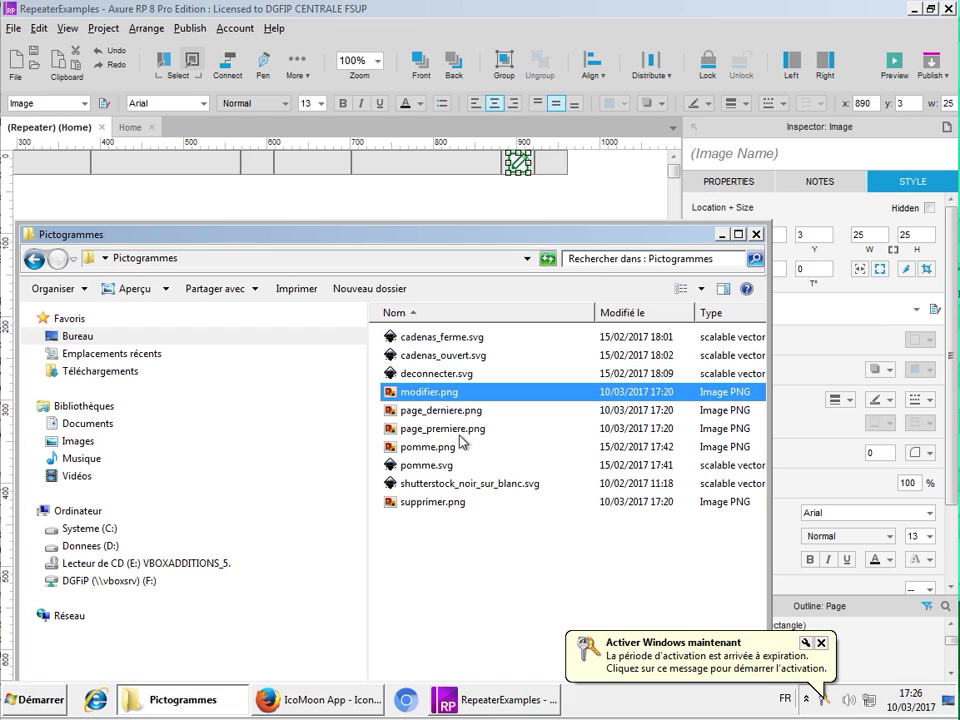
{"action": "left_click", "coordinate": [440, 501]}
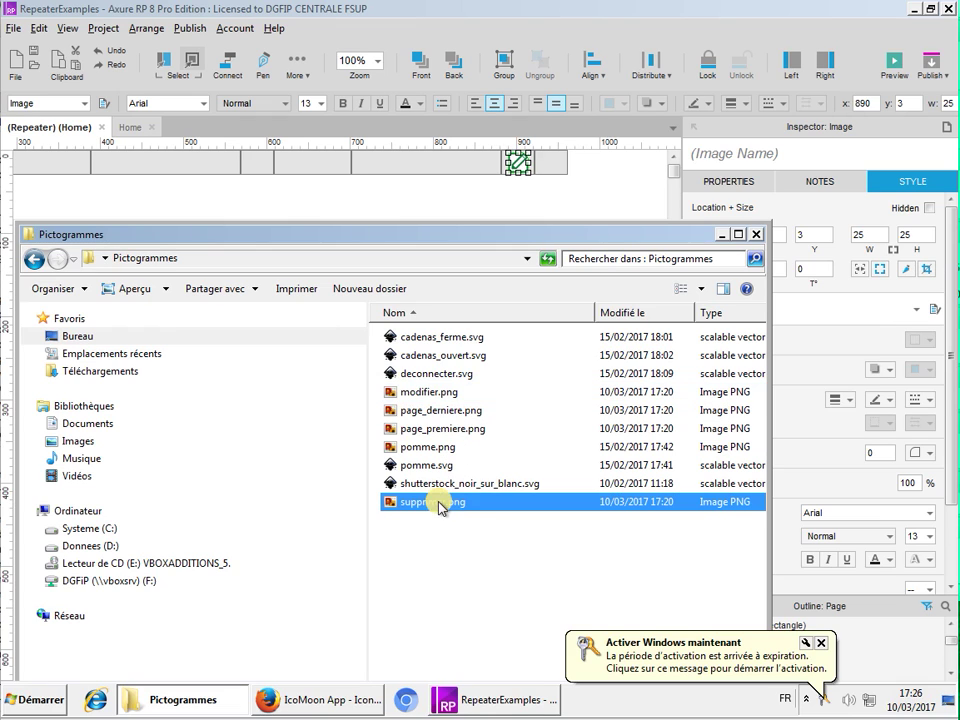
{"action": "left_click_drag", "start_coordinate": [608, 243], "coordinate": [559, 168]}
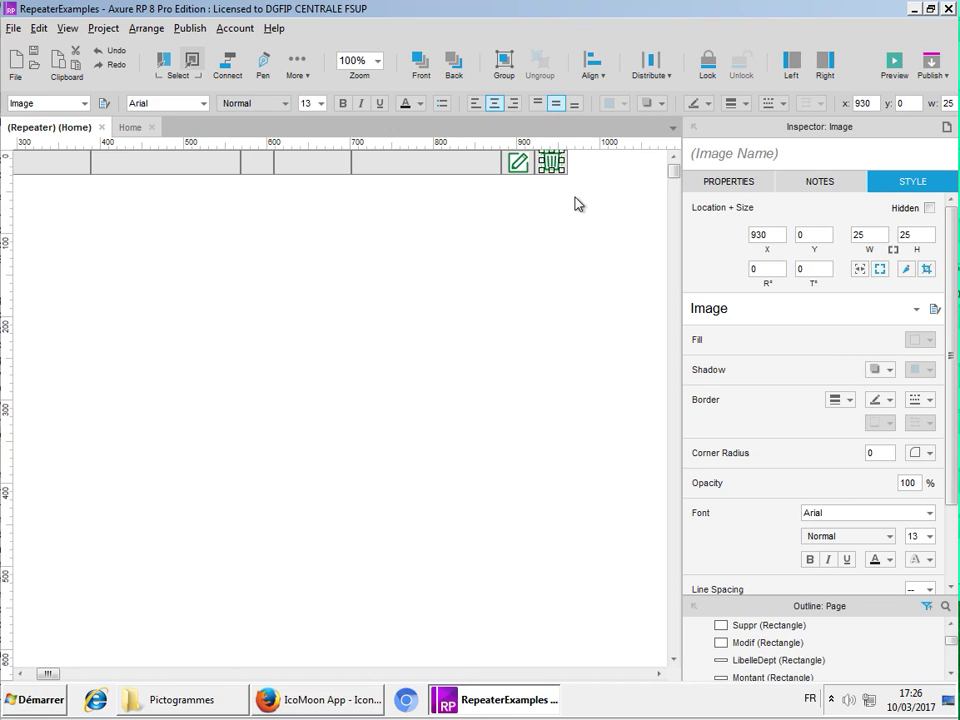
{"action": "key", "text": "Down"}
{"action": "key", "text": "Left"}
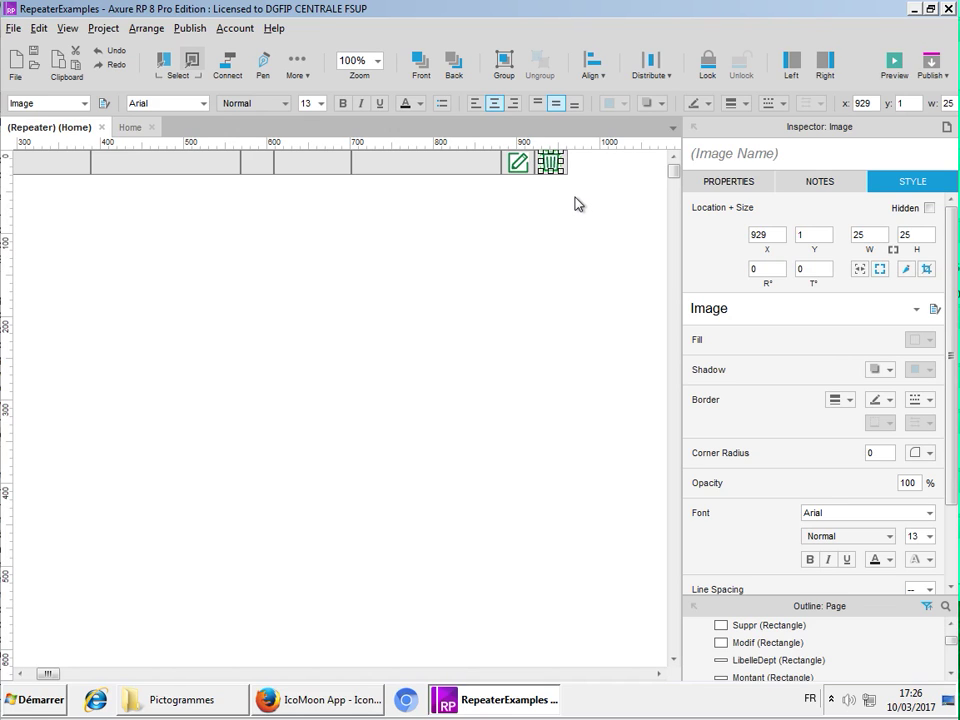
{"action": "left_click", "coordinate": [574, 207]}
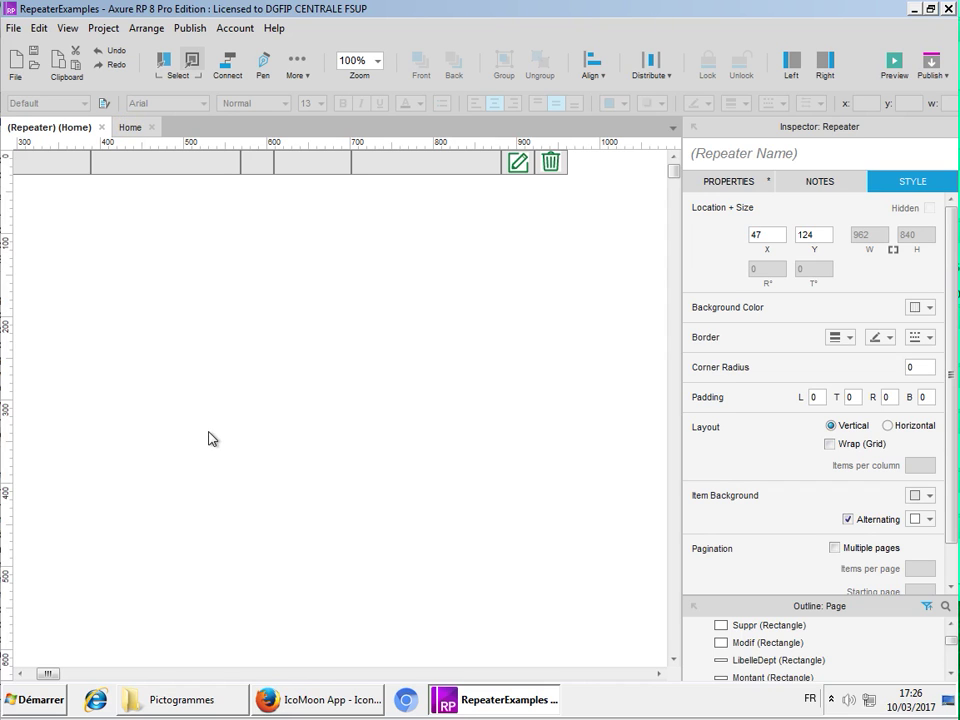
On the Home page, widen the frame around the table to about 970 so it encloses the edit and delete icon columns
{"action": "left_click", "coordinate": [134, 130]}
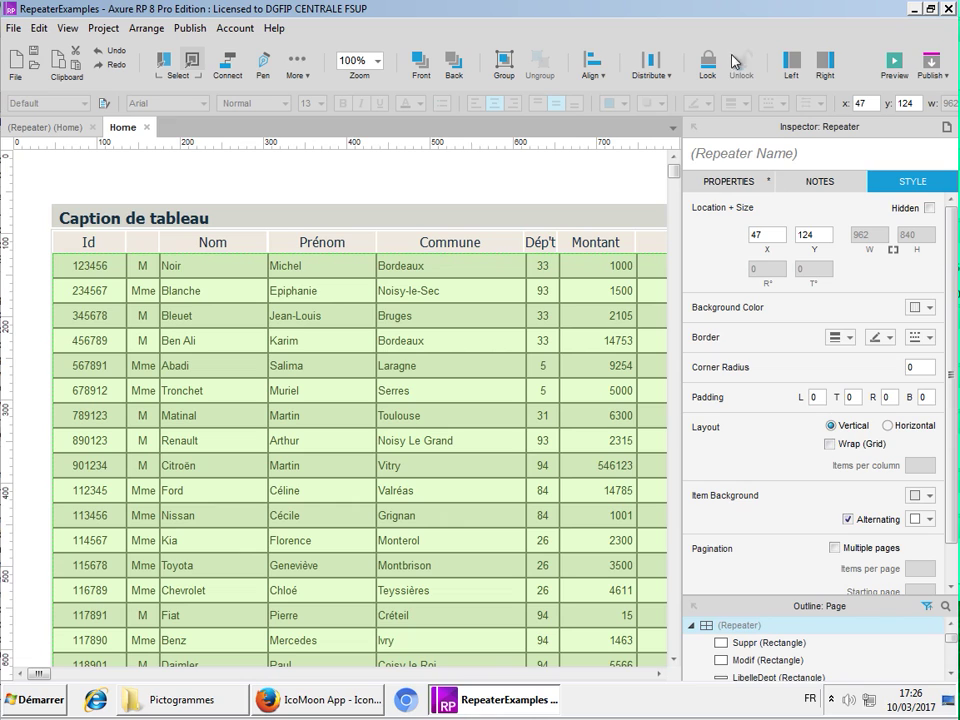
{"action": "left_click", "coordinate": [824, 66]}
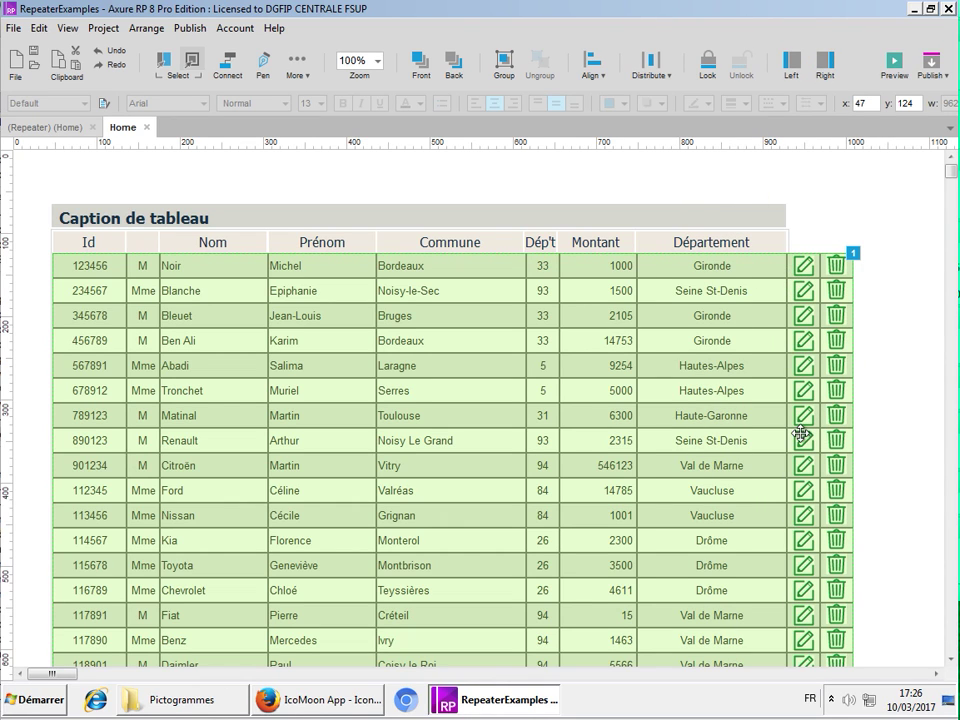
{"action": "left_click", "coordinate": [795, 250]}
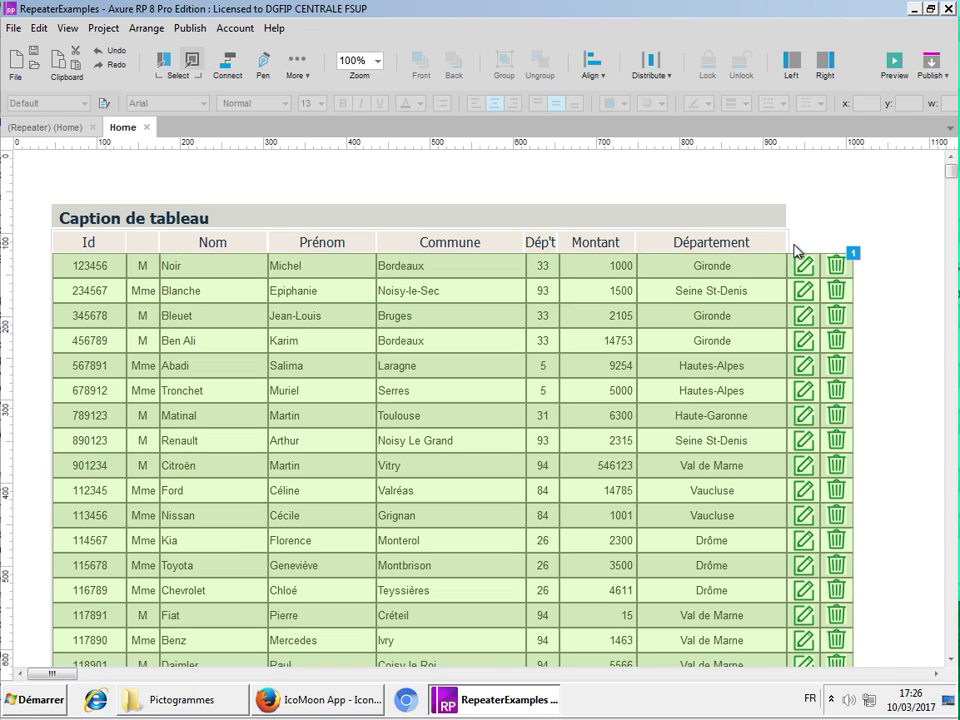
{"action": "left_click", "coordinate": [786, 230]}
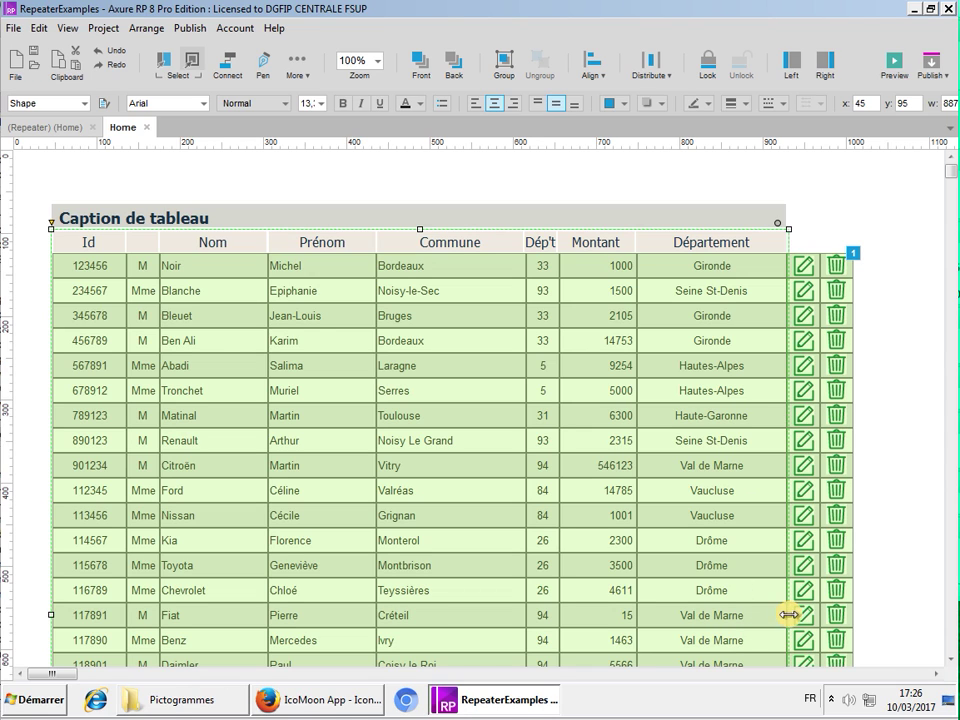
{"action": "left_click_drag", "start_coordinate": [790, 615], "coordinate": [860, 612]}
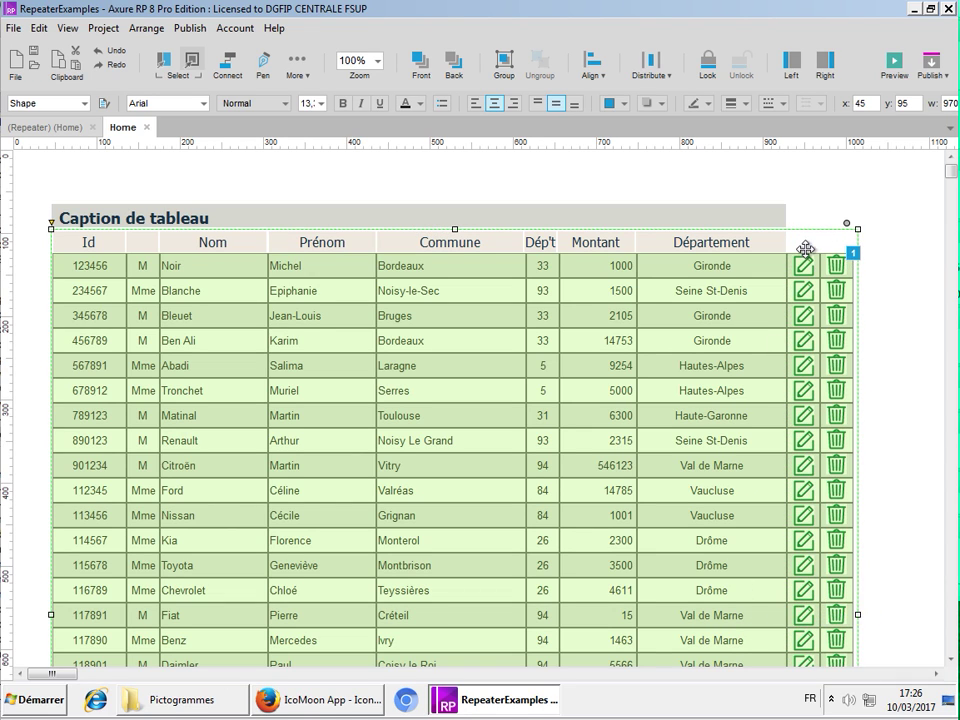
Duplicate the Dép't header cell above the edit icon column, at x 929, y 97, and change its text to Mod
{"action": "left_click", "coordinate": [541, 248]}
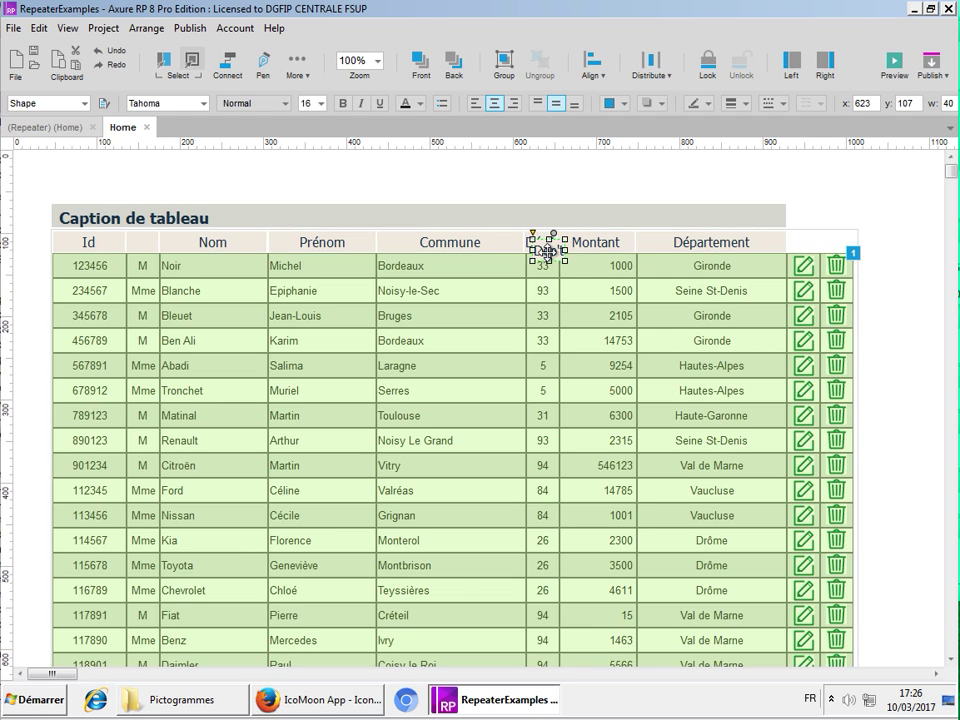
{"action": "left_click_drag", "start_coordinate": [557, 242], "coordinate": [803, 243]}
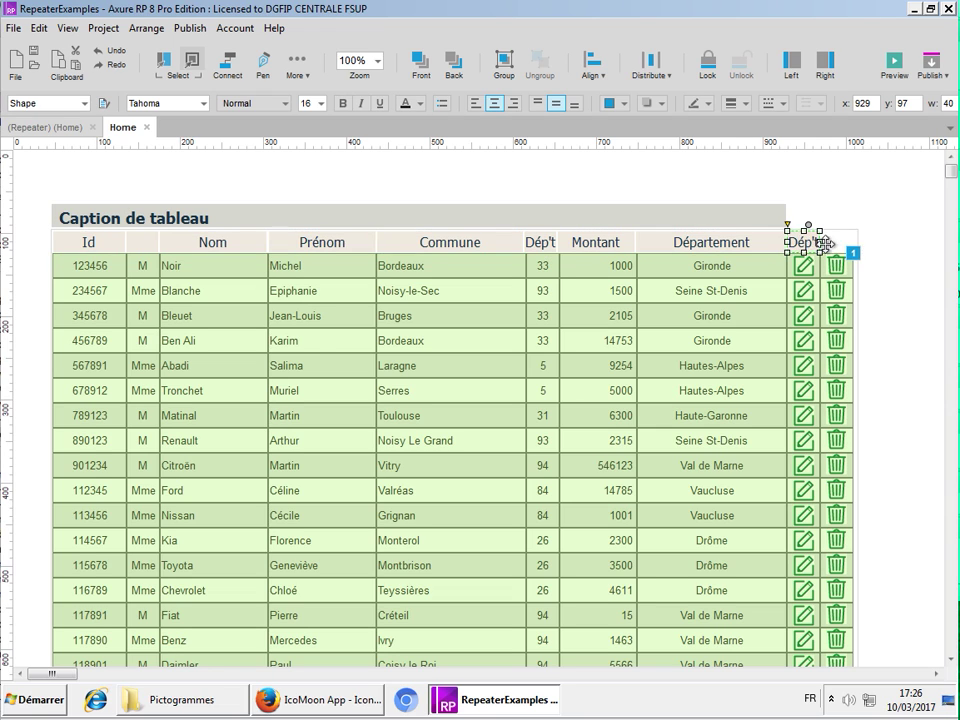
{"action": "double_click", "coordinate": [801, 243]}
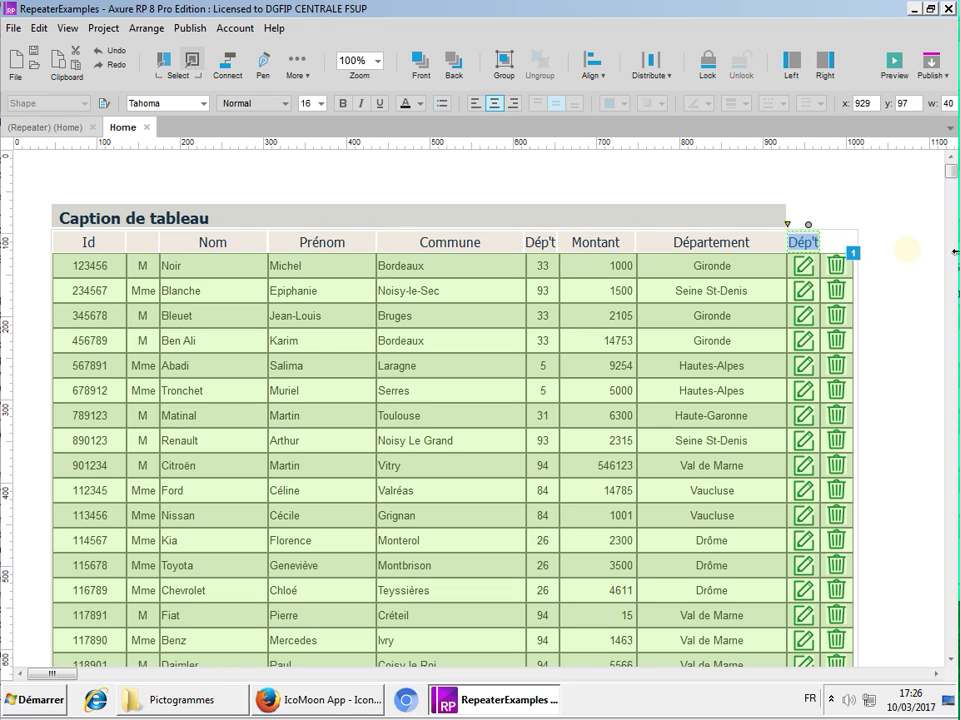
{"action": "type", "text": "Mod"}
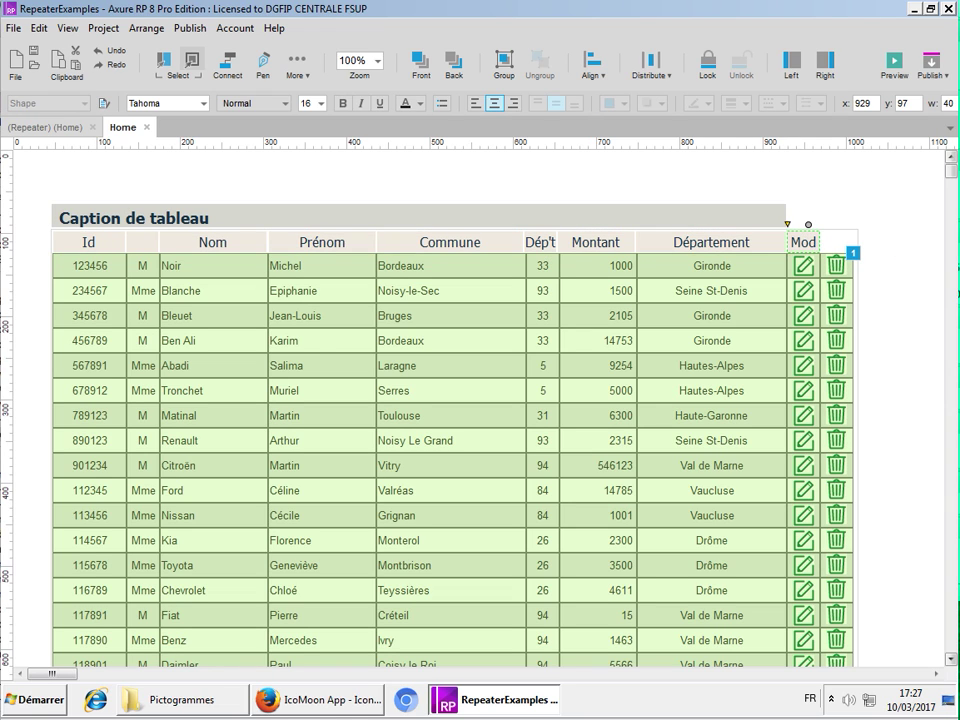
{"action": "left_click", "coordinate": [830, 222]}
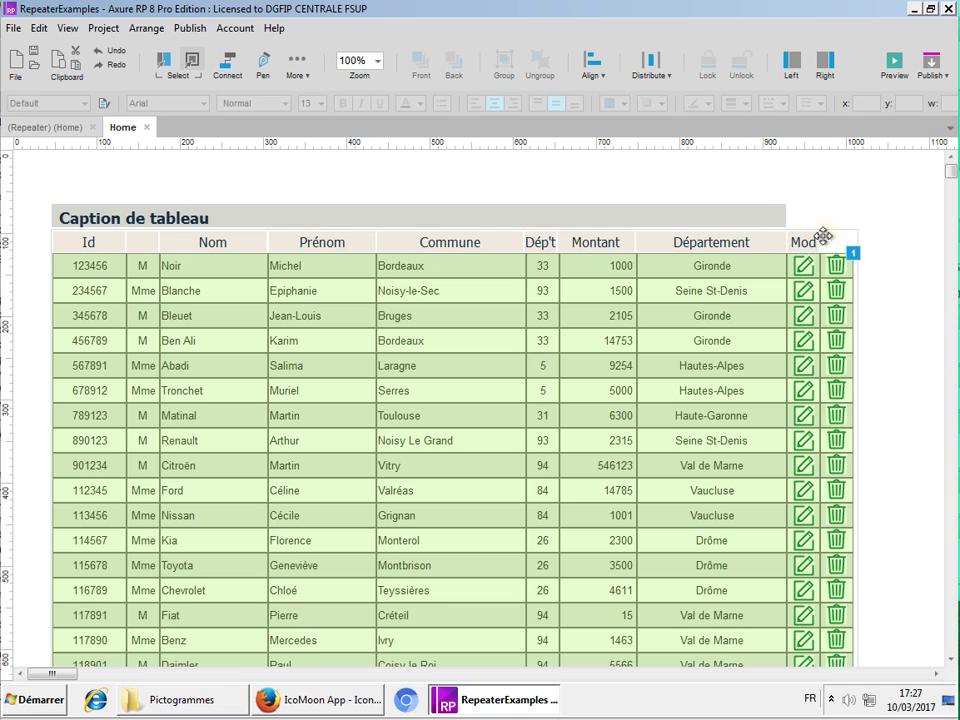
Duplicate the Mod header cell above the delete icon column, at x 969, y 97, and change its text to Sup
{"action": "left_click", "coordinate": [805, 242]}
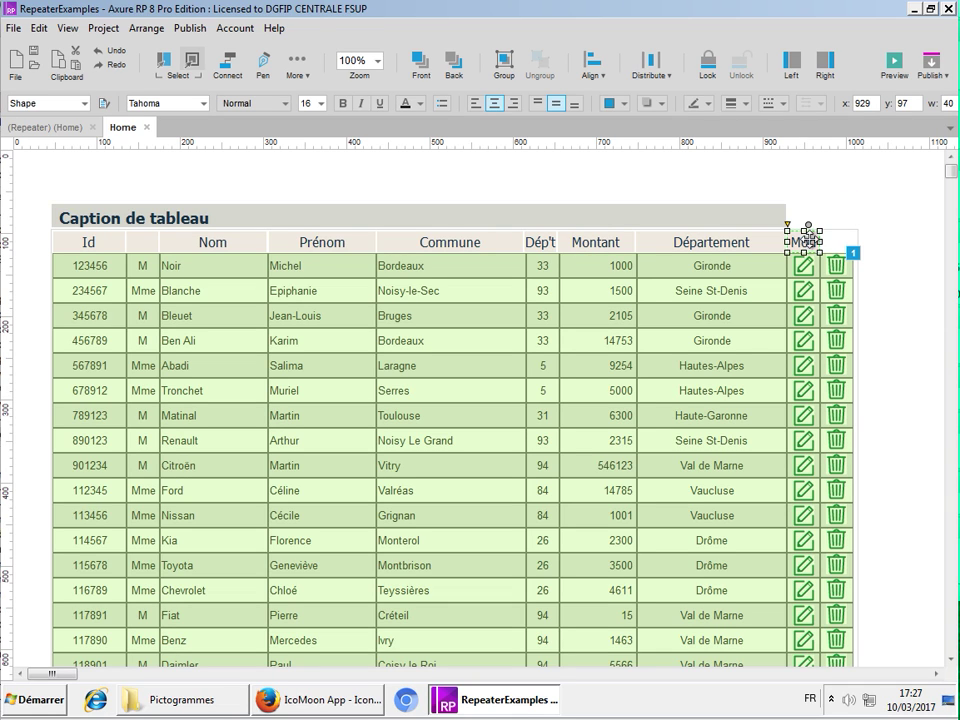
{"action": "left_click_drag", "start_coordinate": [808, 237], "coordinate": [842, 238]}
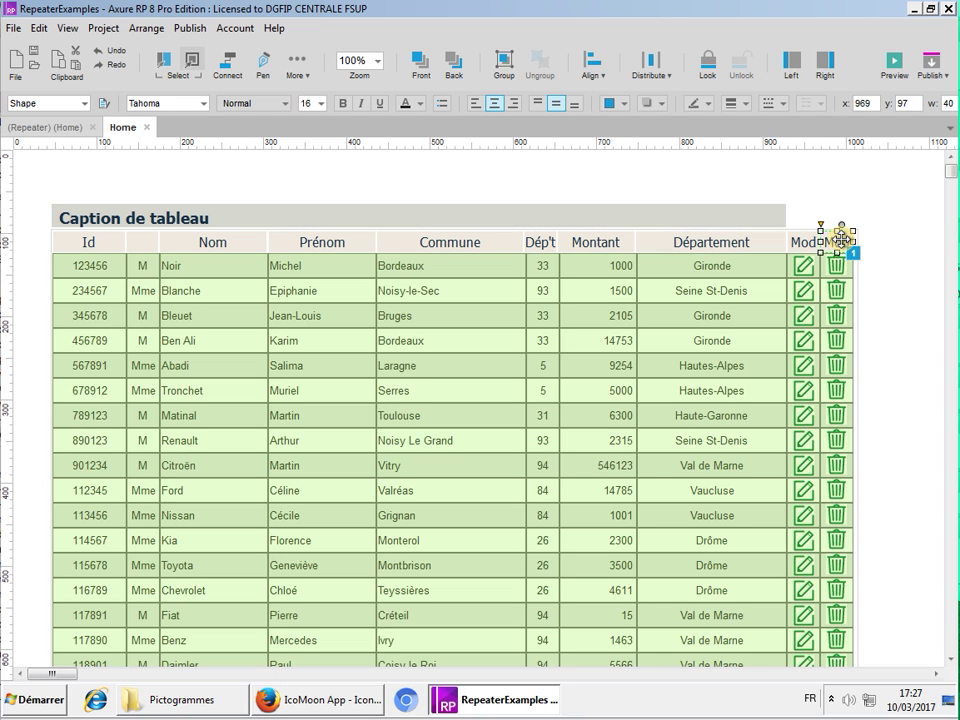
{"action": "double_click", "coordinate": [842, 238]}
{"action": "type", "text": "Su"}
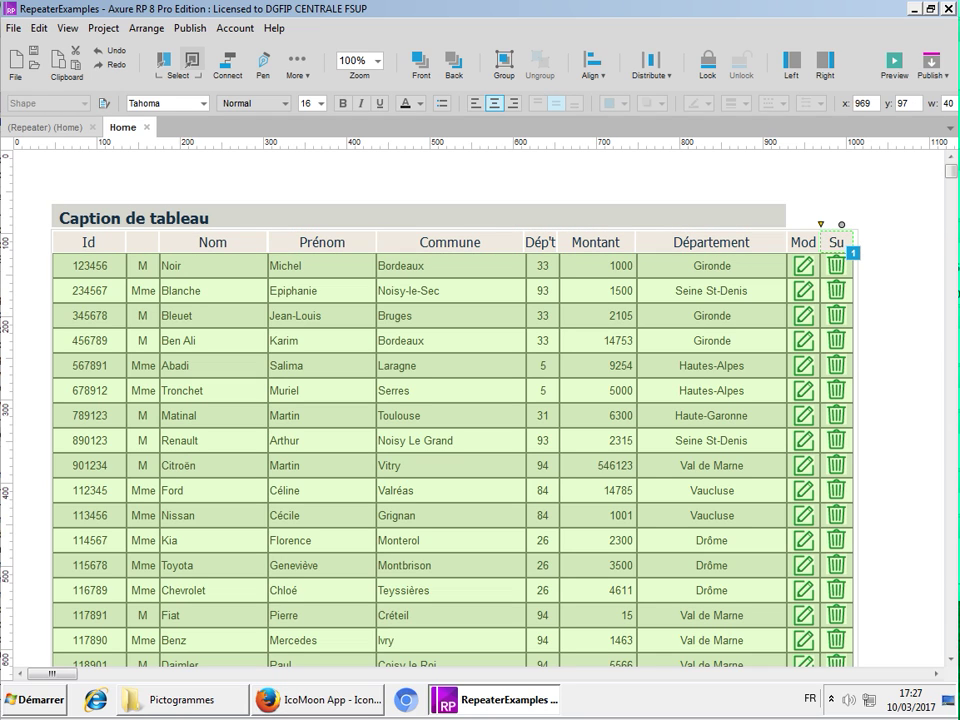
{"action": "type", "text": "p"}
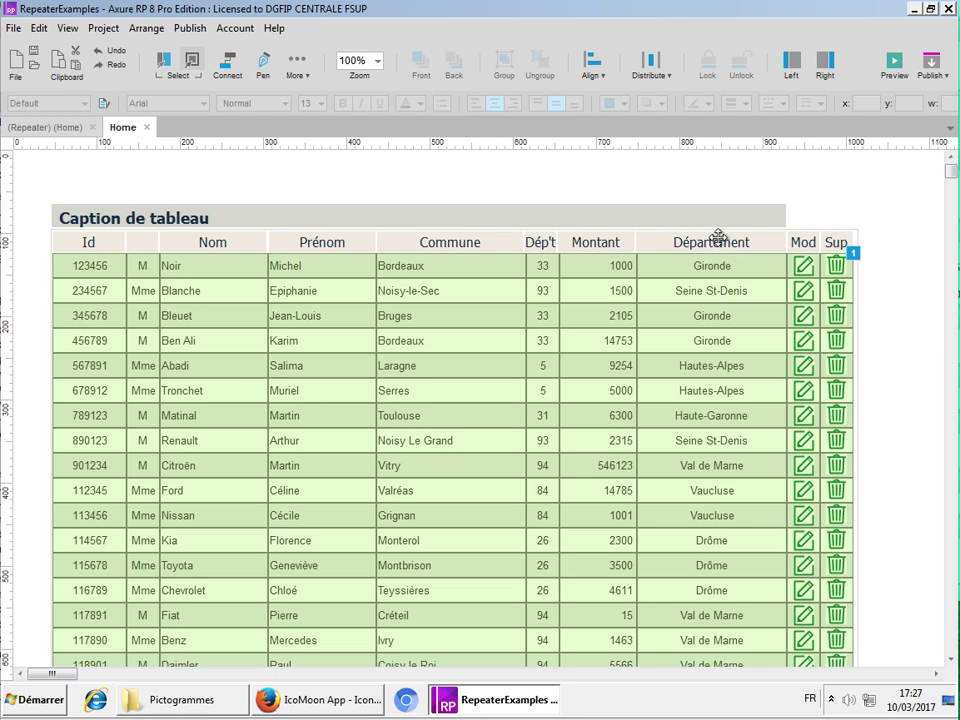
Widen the grey caption bar to about 964 so it spans the edit and delete columns
{"action": "left_click", "coordinate": [768, 214]}
{"action": "left_click_drag", "start_coordinate": [786, 215], "coordinate": [853, 212]}
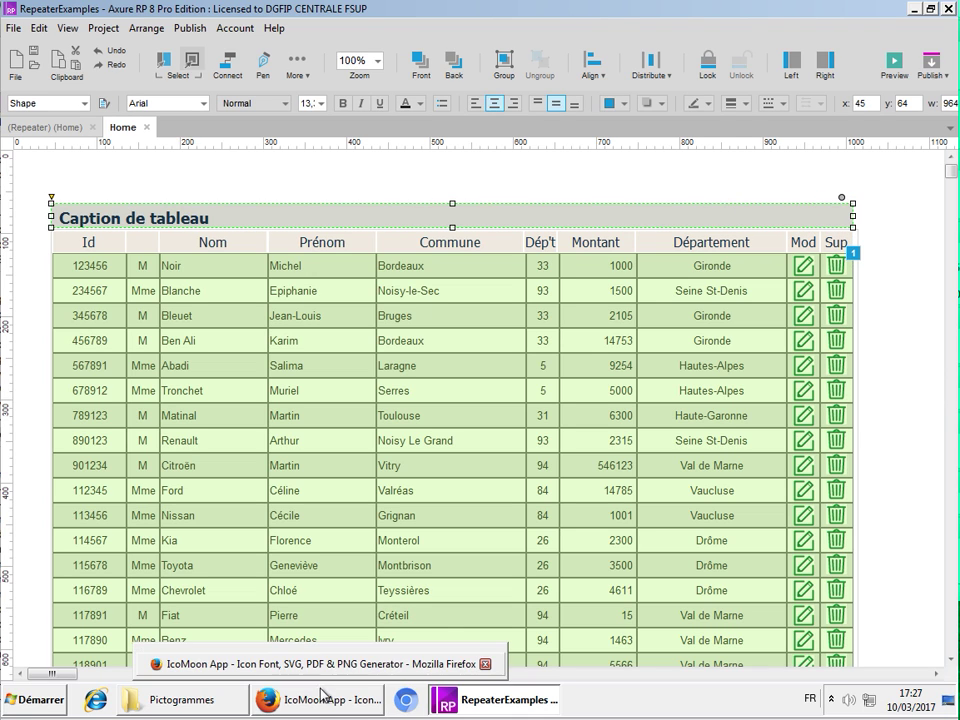
Preview the Home page in the browser and collapse the page sidebar to examine the full table
{"action": "left_click", "coordinate": [895, 64]}
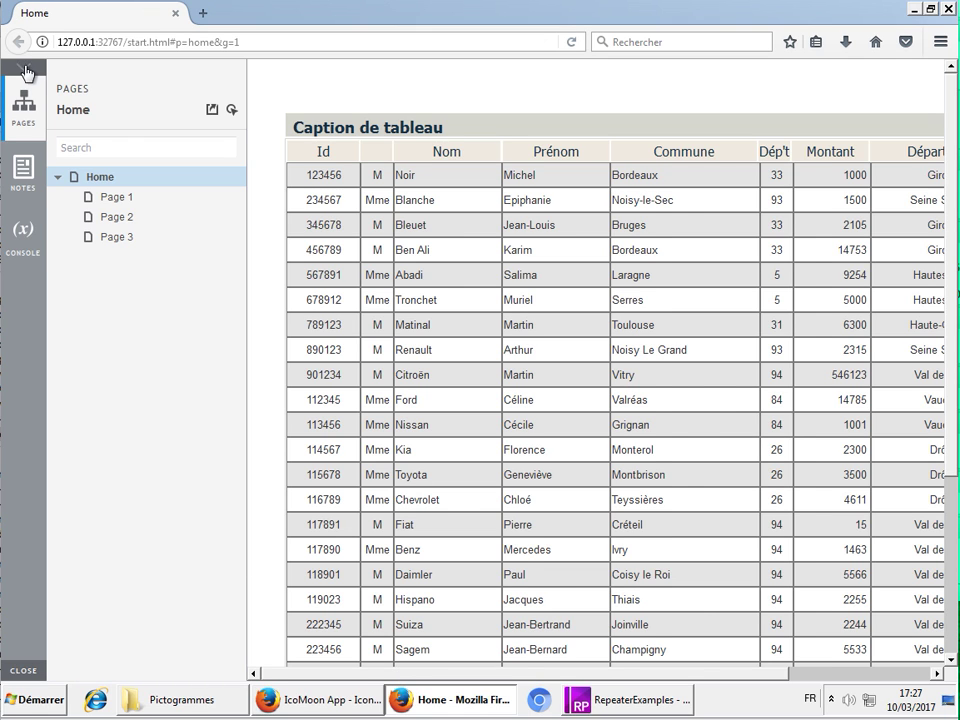
{"action": "left_click", "coordinate": [27, 72]}
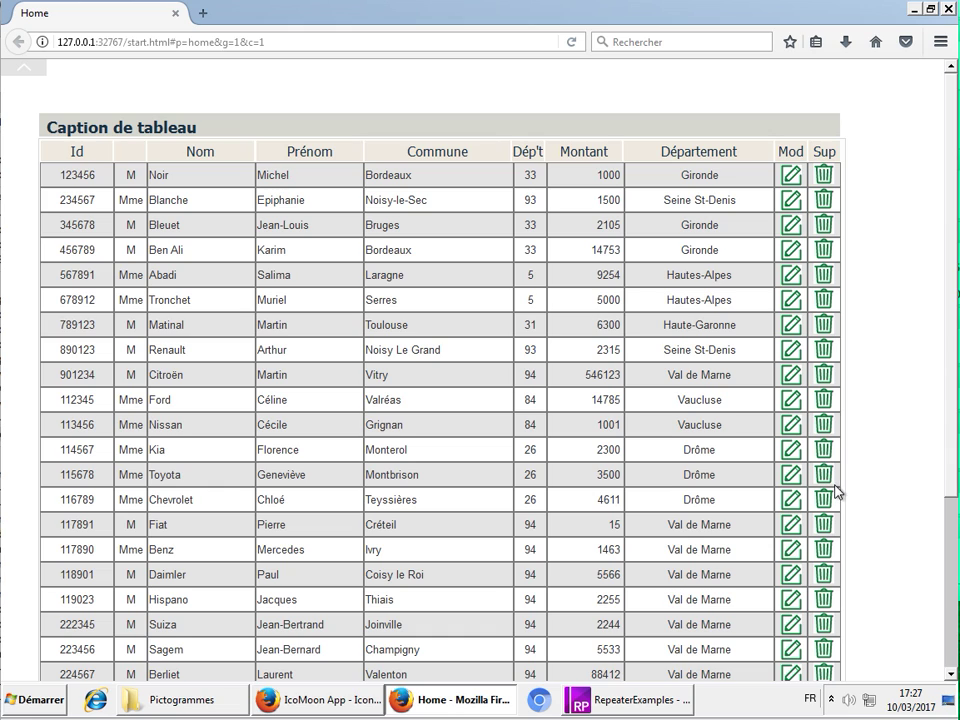